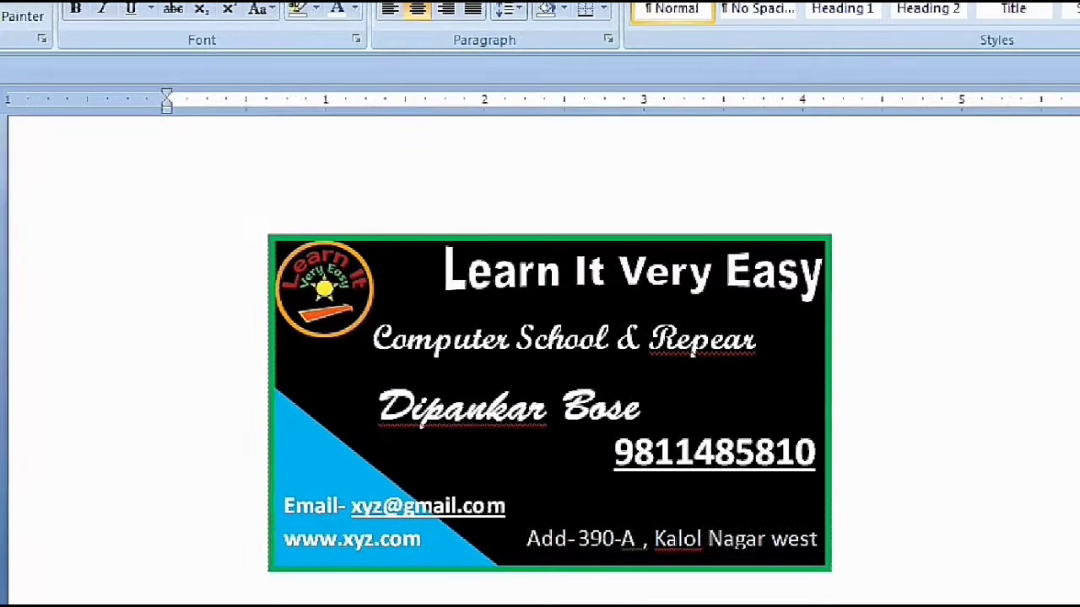
Step: Look over the two finished sample business cards in Document1, then start a new blank document
left_click(258, 220)
left_click_drag(258, 219, 858, 582)
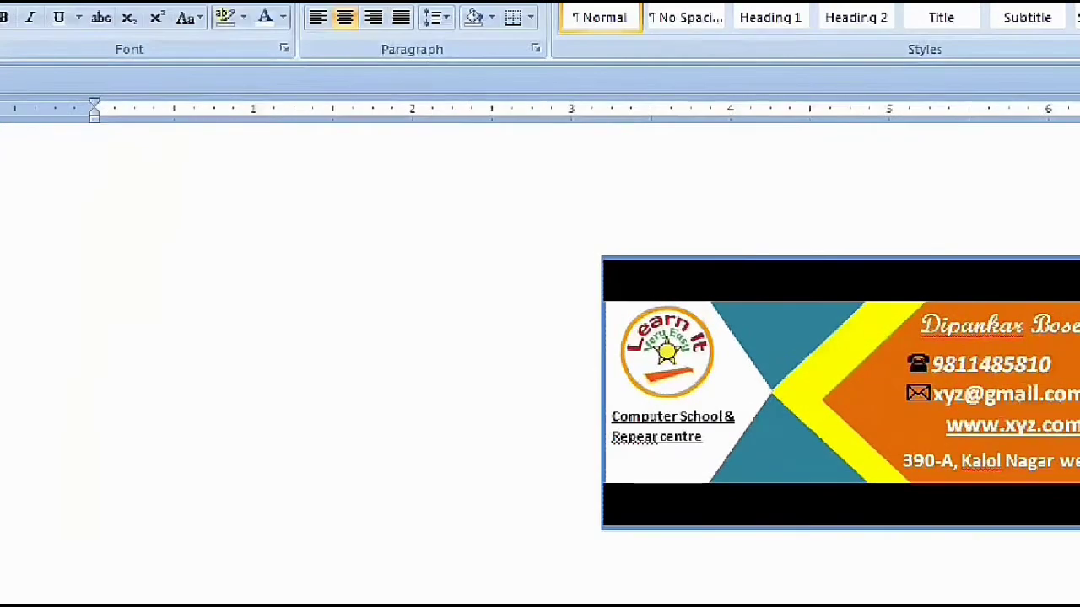
left_click(406, 204)
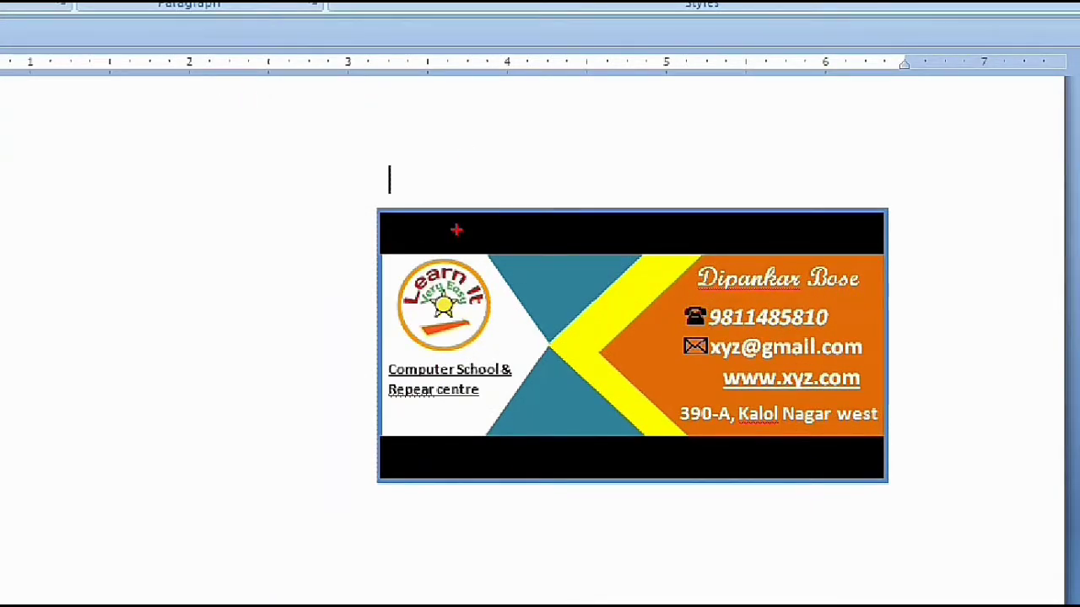
left_click_drag(344, 192, 956, 511)
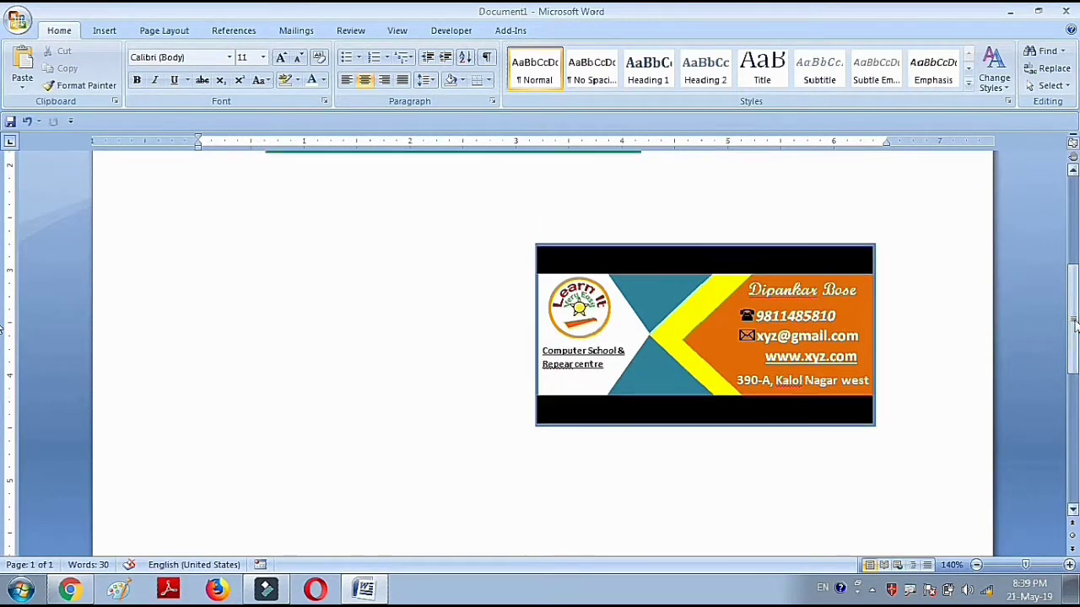
scroll(1075, 324, "up", 5)
scroll(1075, 325, "down", 5)
scroll(685, 234, "down", 1)
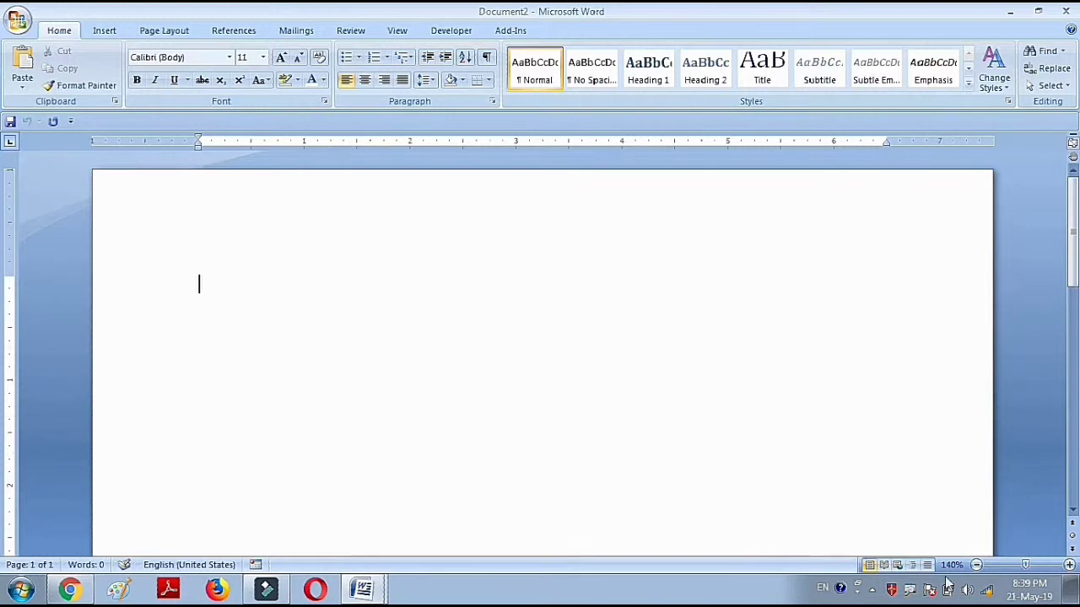
Step: Zoom the page to 120% and draw a rectangle across the upper-middle of the page
left_click(976, 565)
left_click(976, 565)
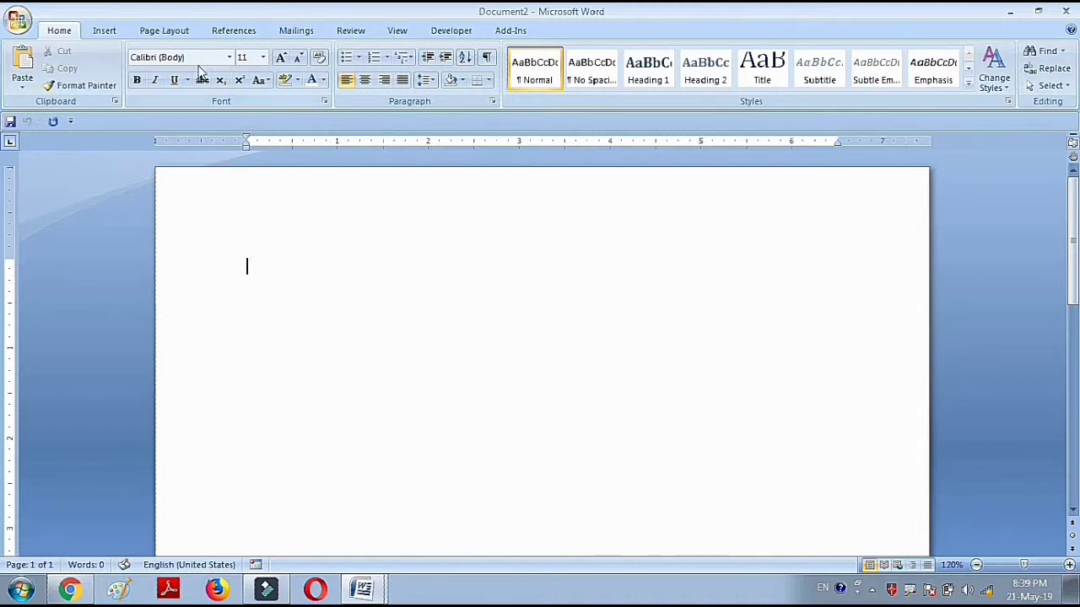
left_click(105, 30)
left_click(231, 88)
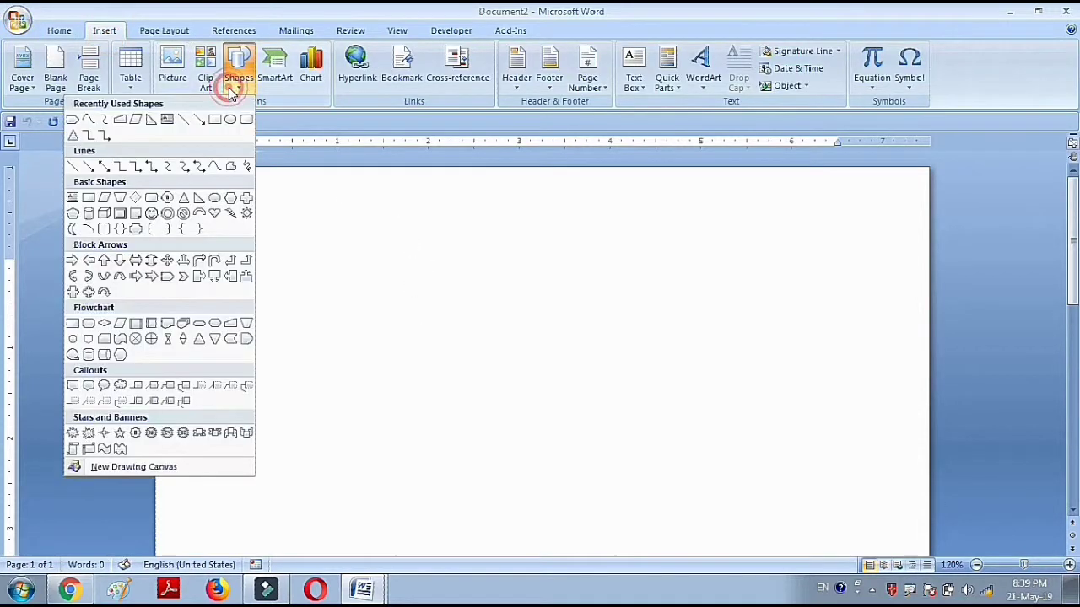
left_click(89, 199)
left_click_drag(354, 273, 692, 451)
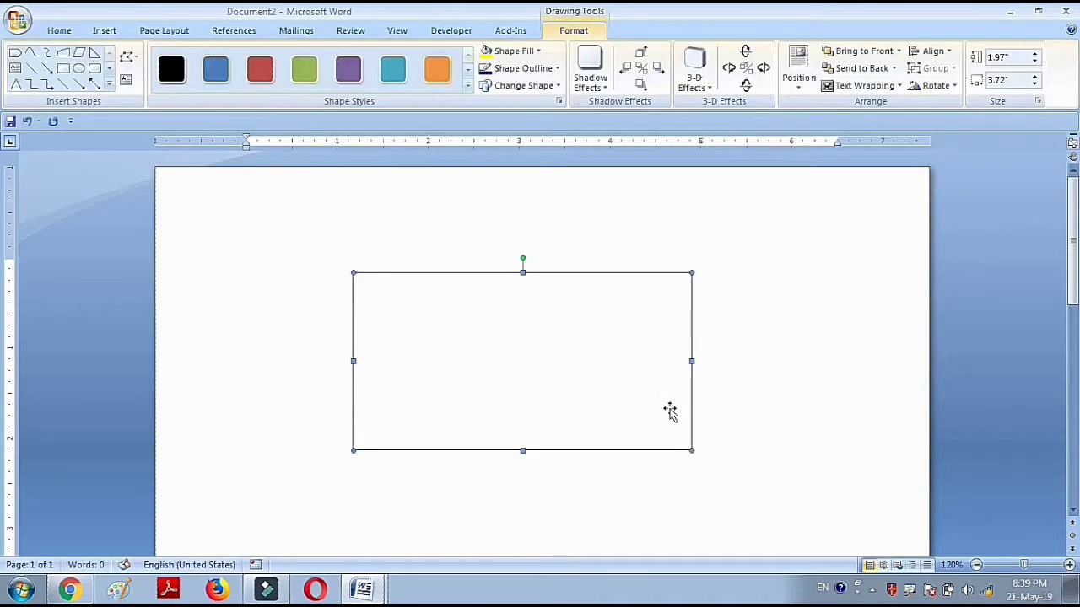
Step: Resize the rectangle to 3.5" wide by 2.1" high
left_click(1010, 80)
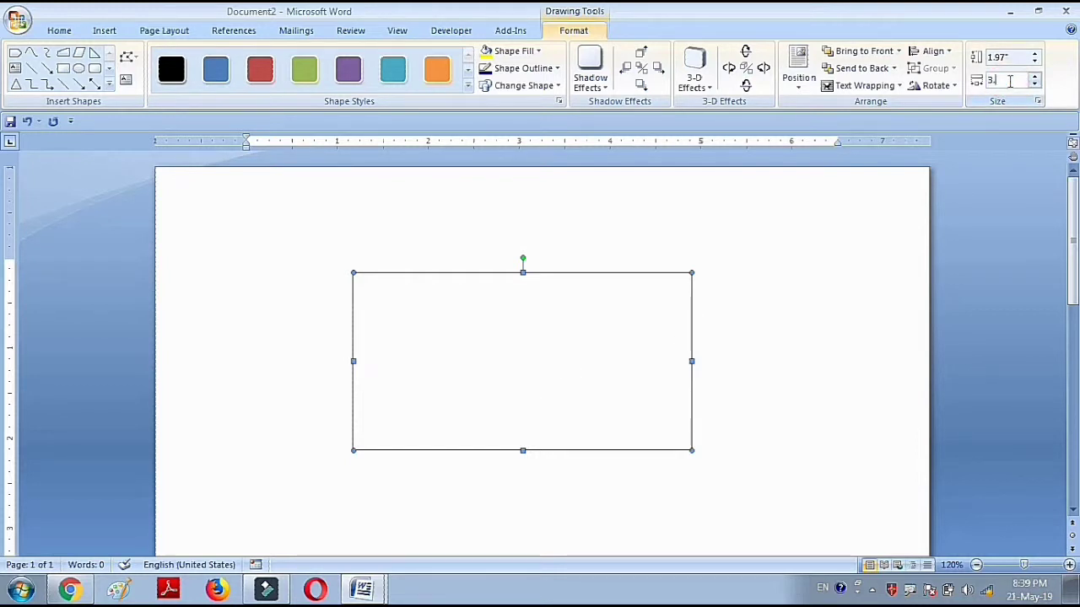
key("Return")
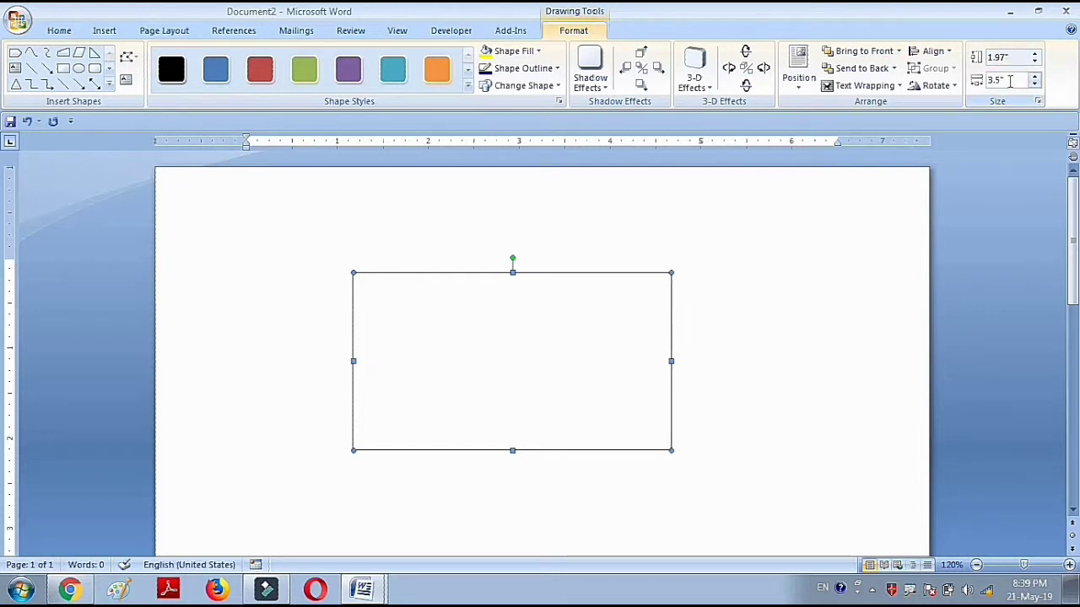
left_click(1011, 56)
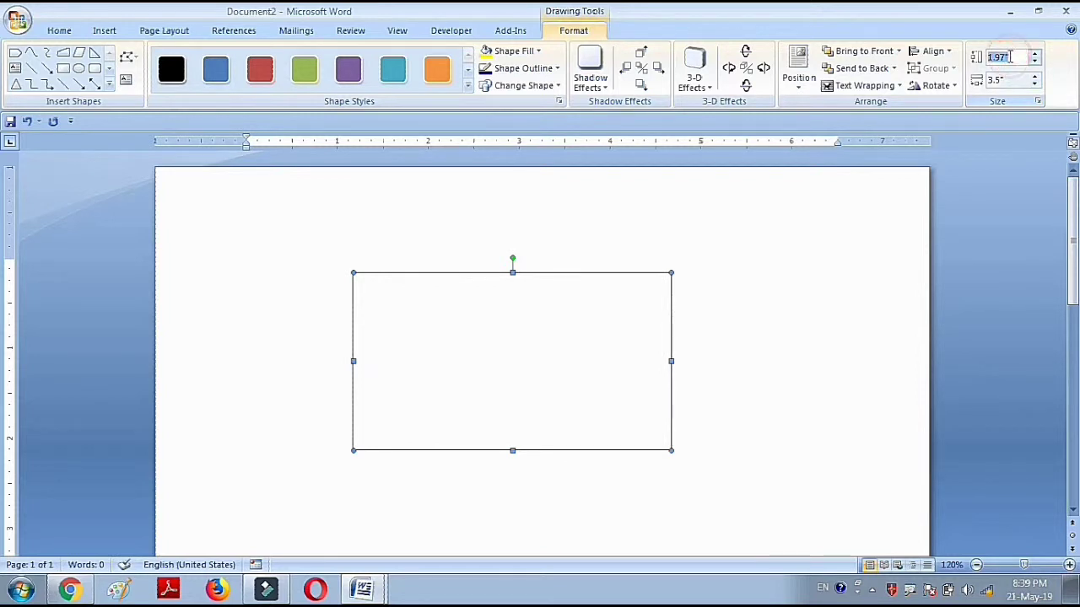
type("2.1")
key("Return")
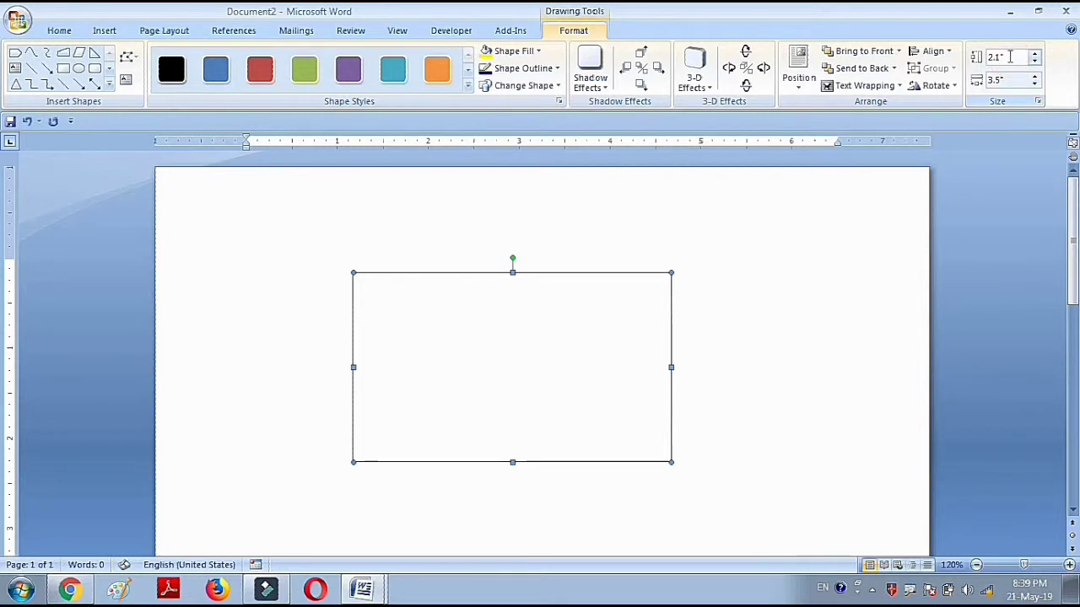
left_click(475, 360)
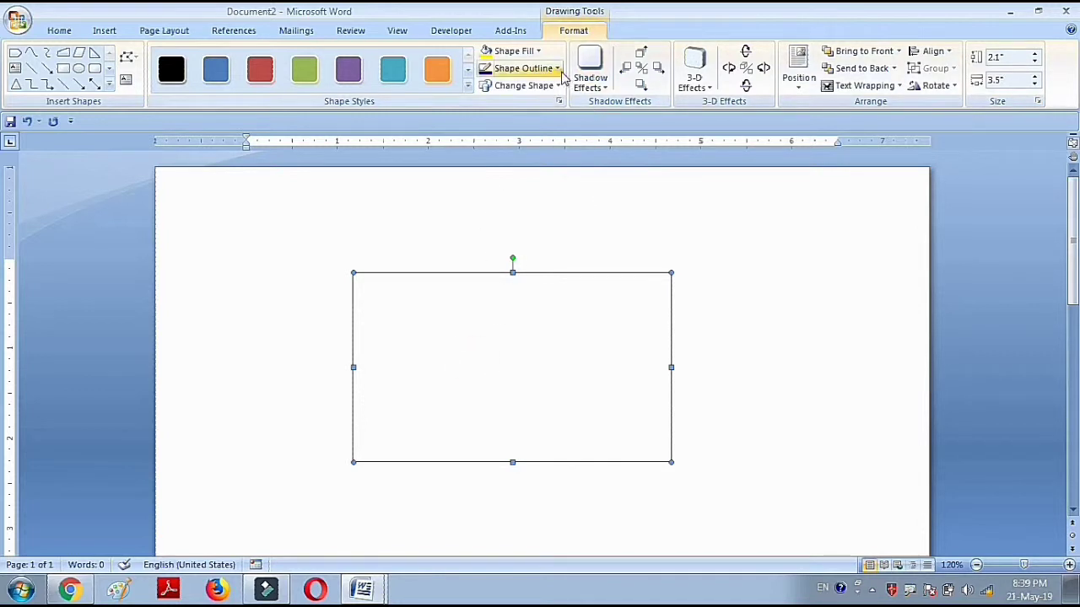
Step: Give the rectangle a 3 pt blue outline and leave it unfilled
left_click(523, 67)
mouse_move(506, 246)
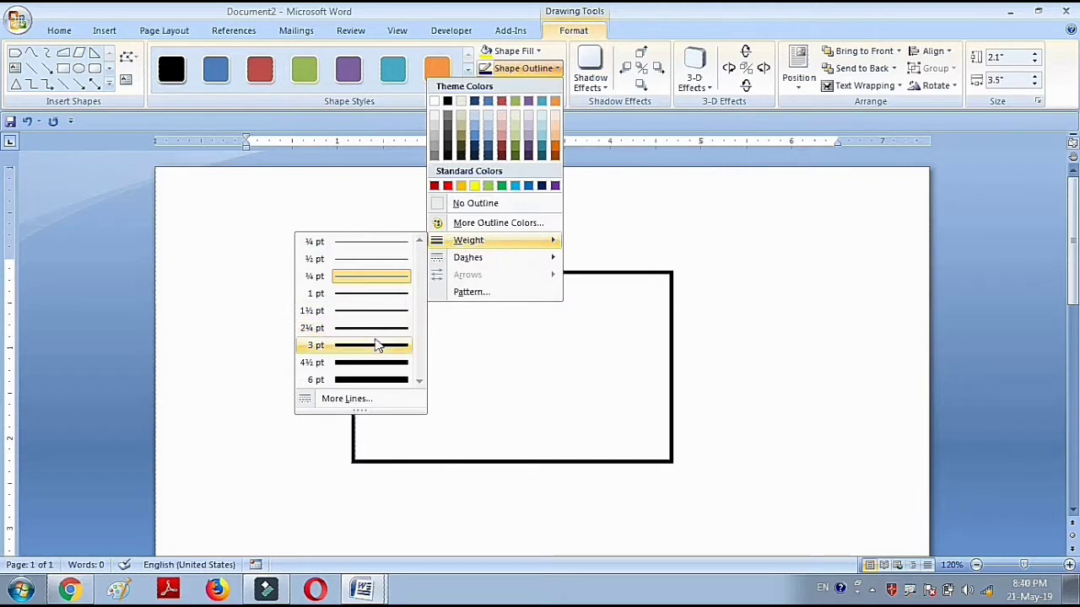
left_click(377, 346)
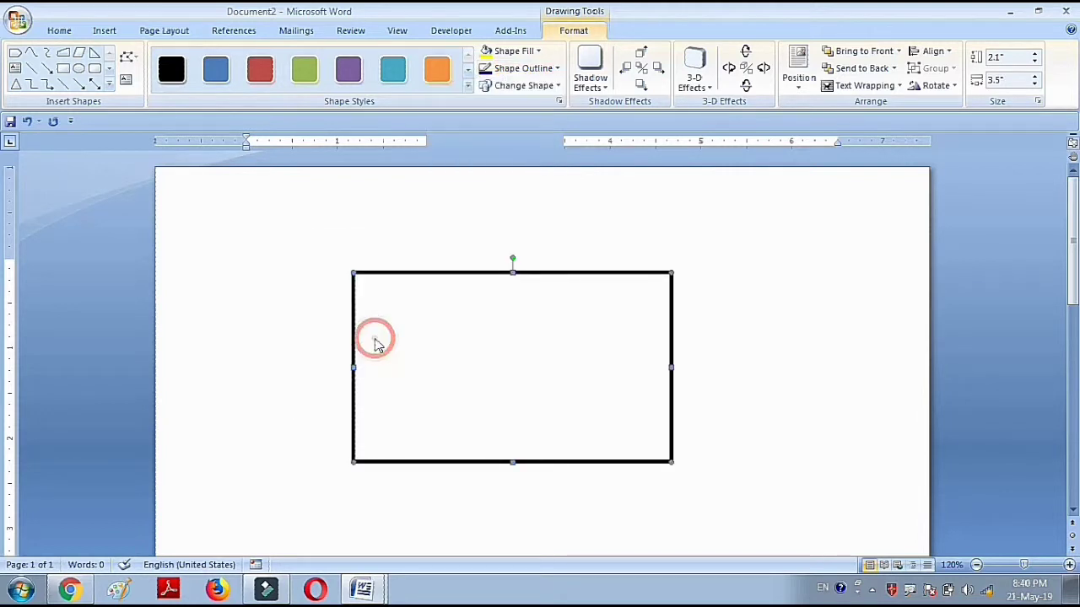
left_click(538, 52)
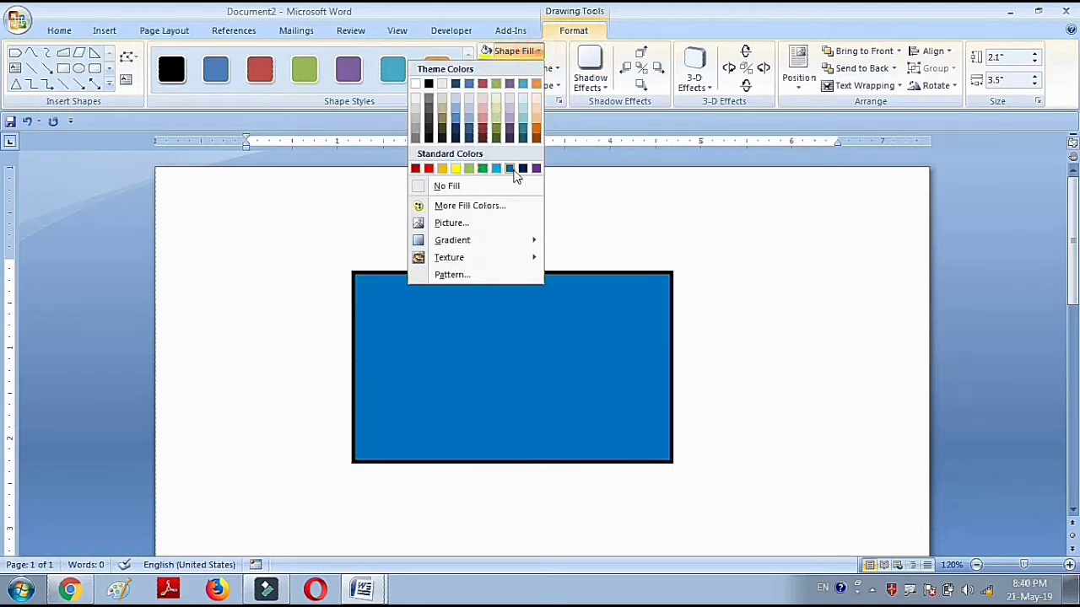
left_click(624, 294)
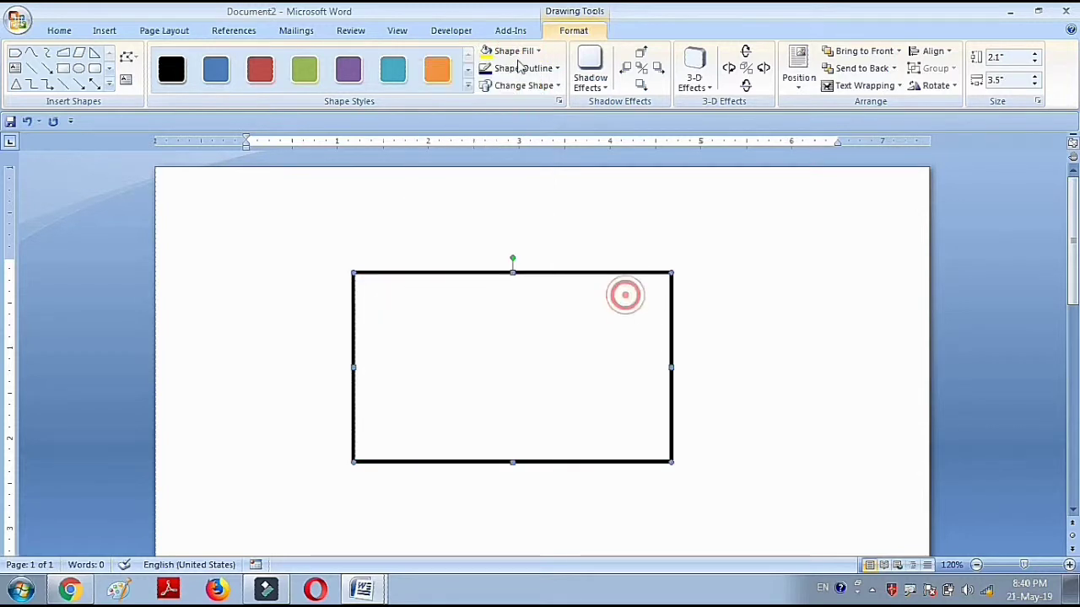
left_click(525, 71)
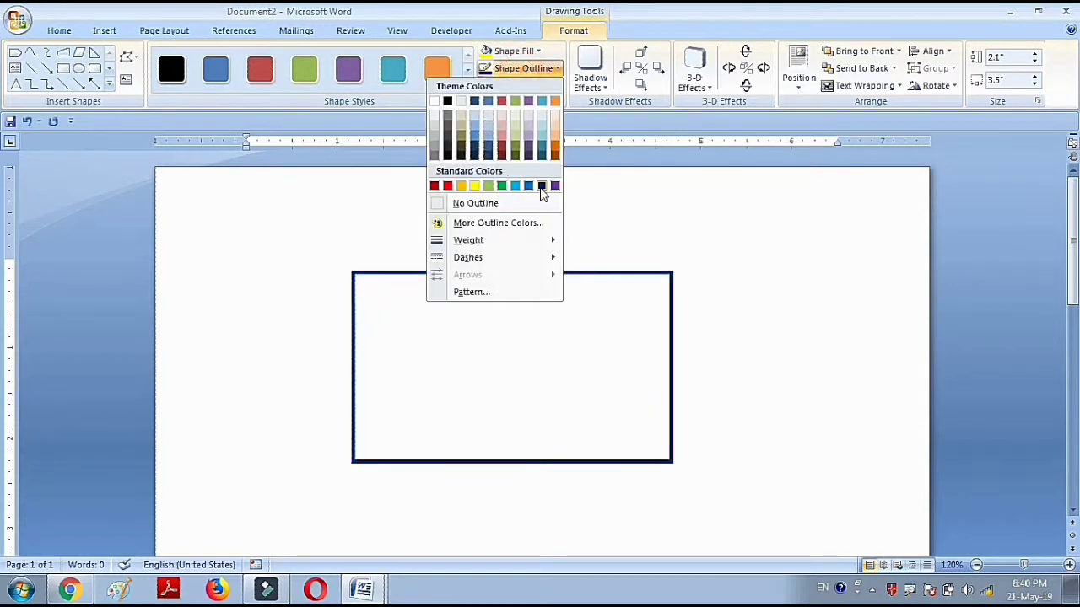
left_click(529, 185)
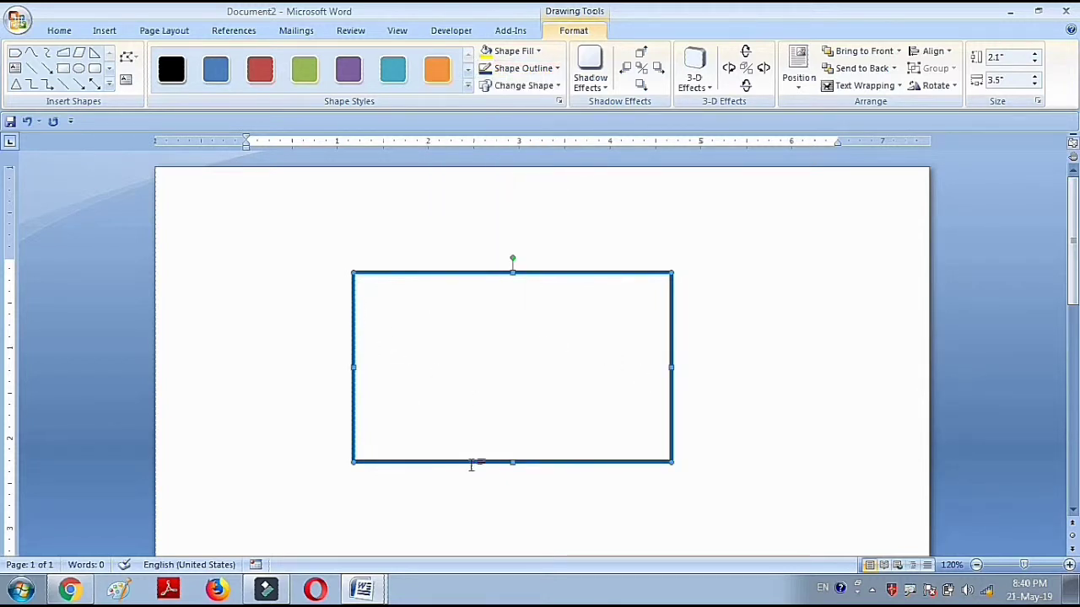
Step: Draw a pentagon arrow inside the left part of the rectangle
left_click(107, 34)
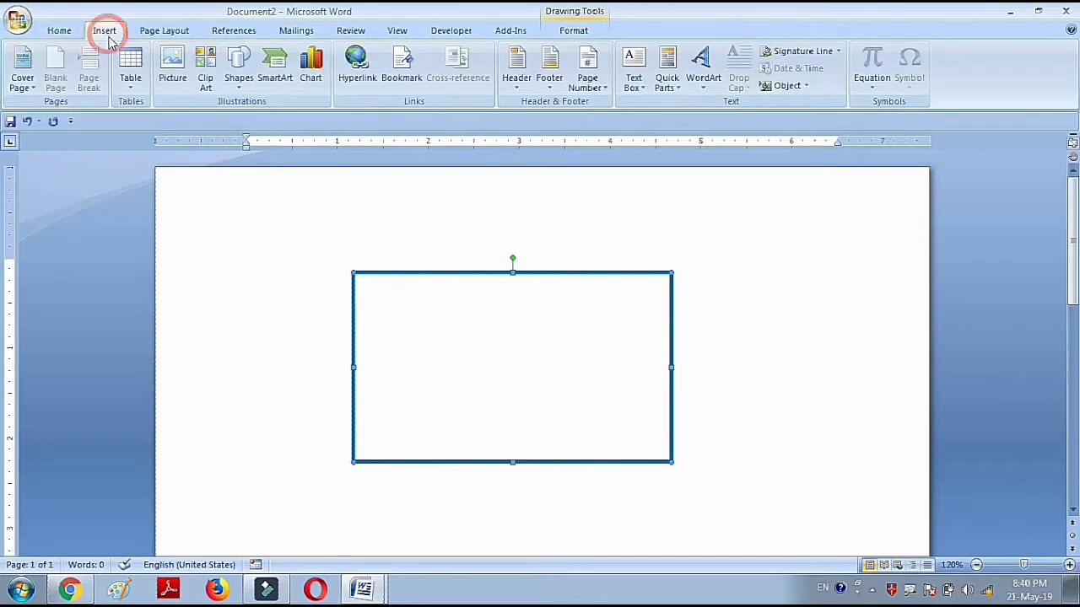
left_click(241, 80)
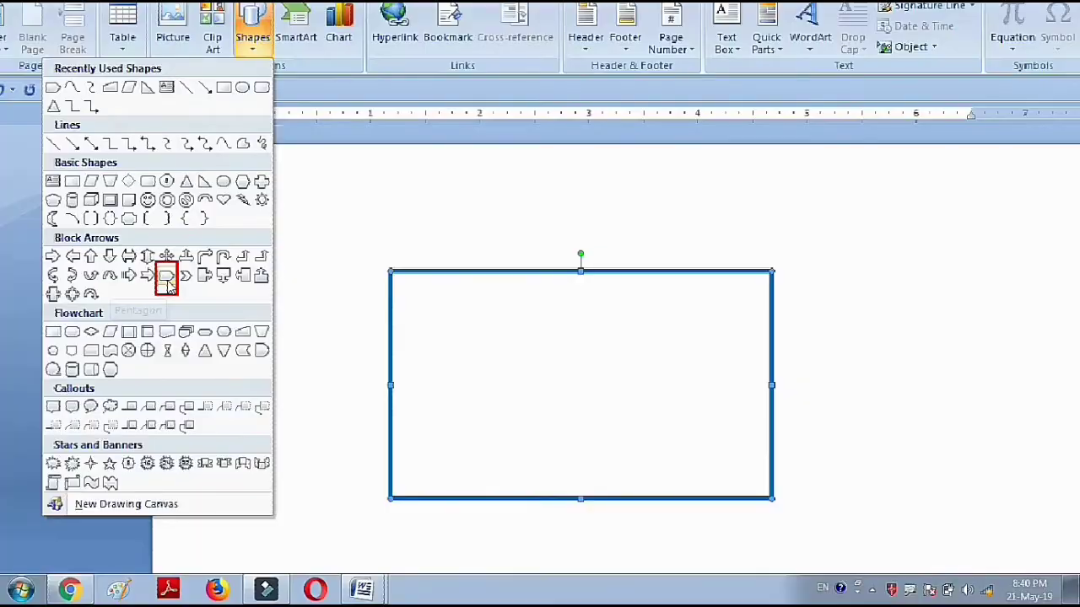
left_click(167, 276)
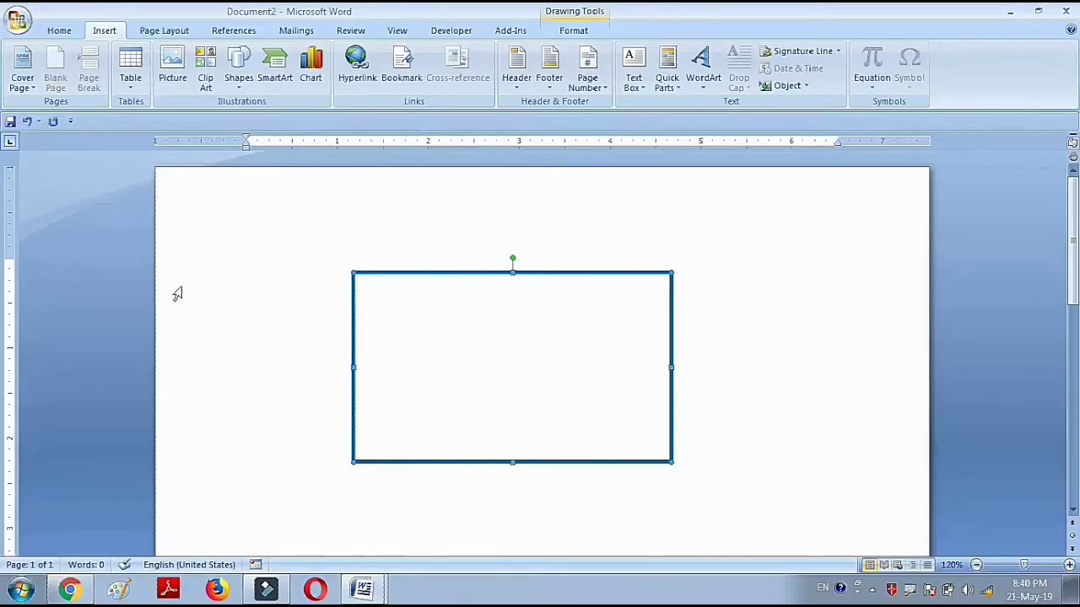
left_click(238, 64)
left_click(166, 277)
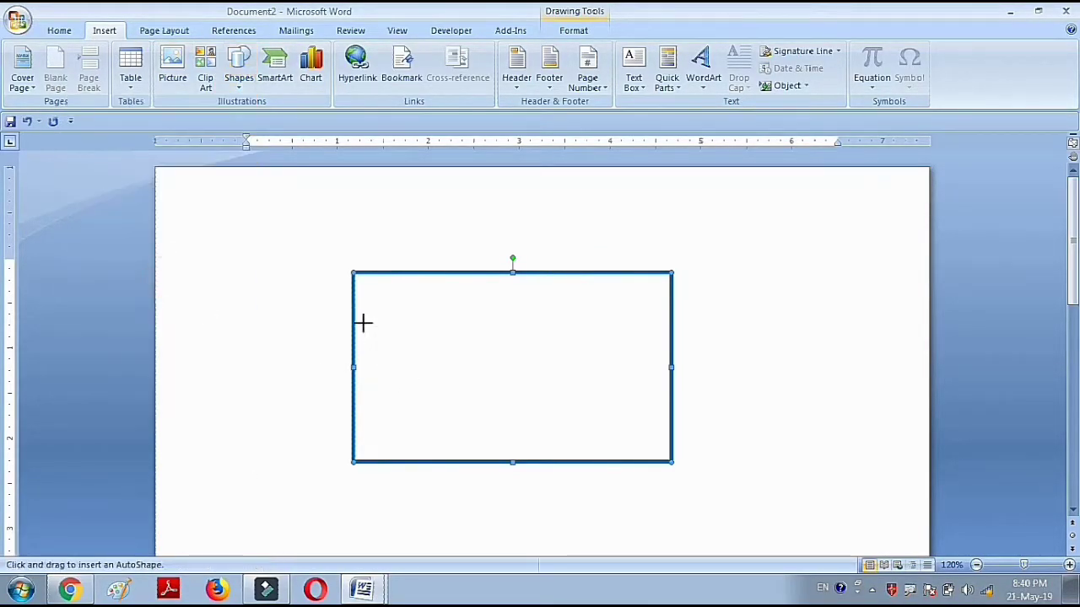
left_click_drag(354, 297, 507, 439)
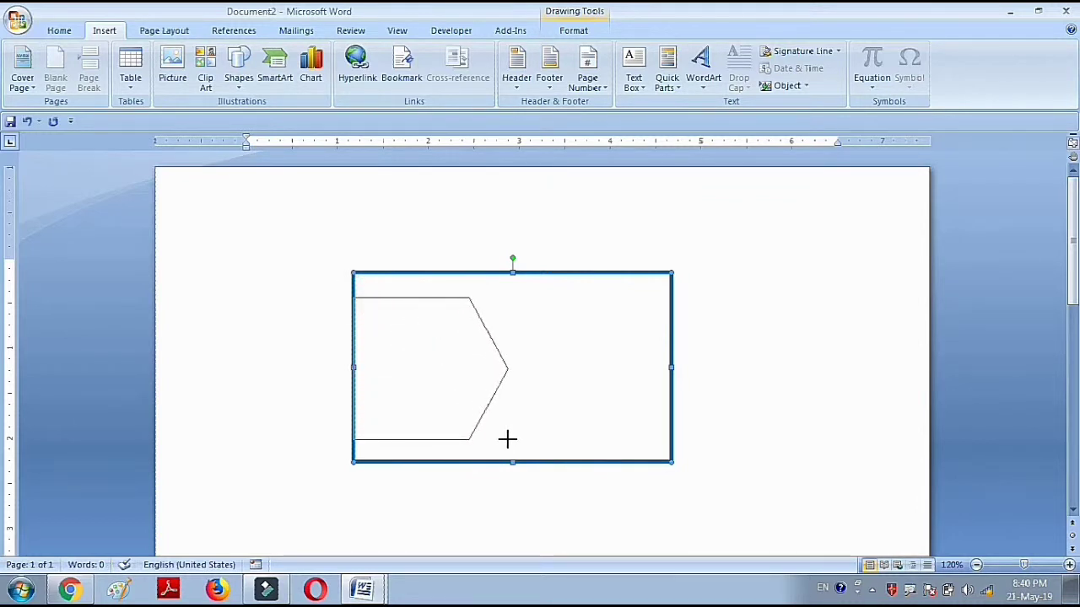
left_click_drag(507, 439, 507, 439)
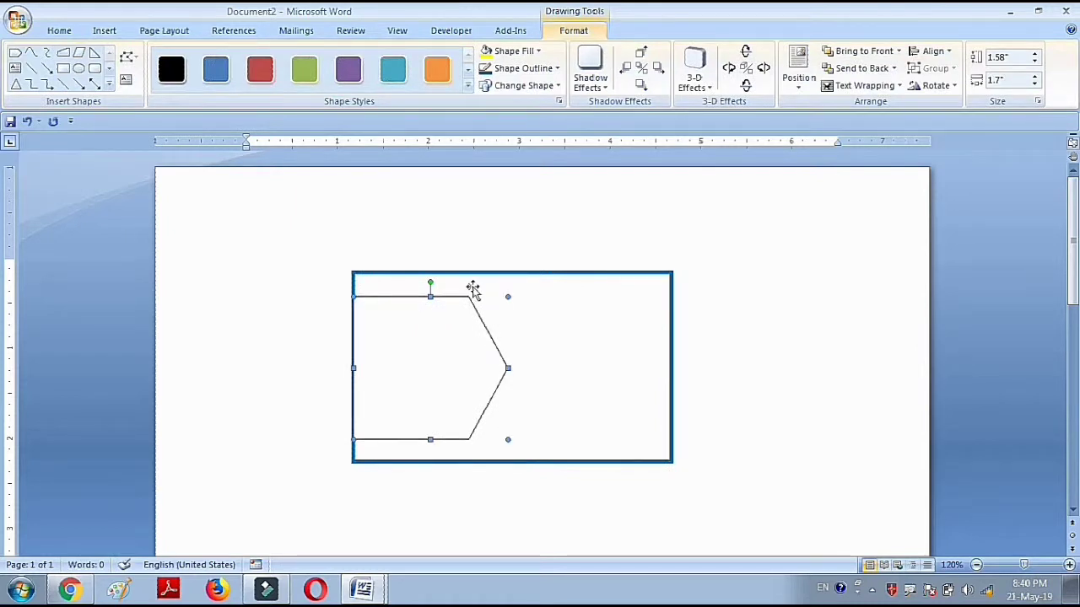
Step: Lengthen the arrow's point, narrow it, and mirror a copy toward the right
left_click_drag(469, 290, 436, 324)
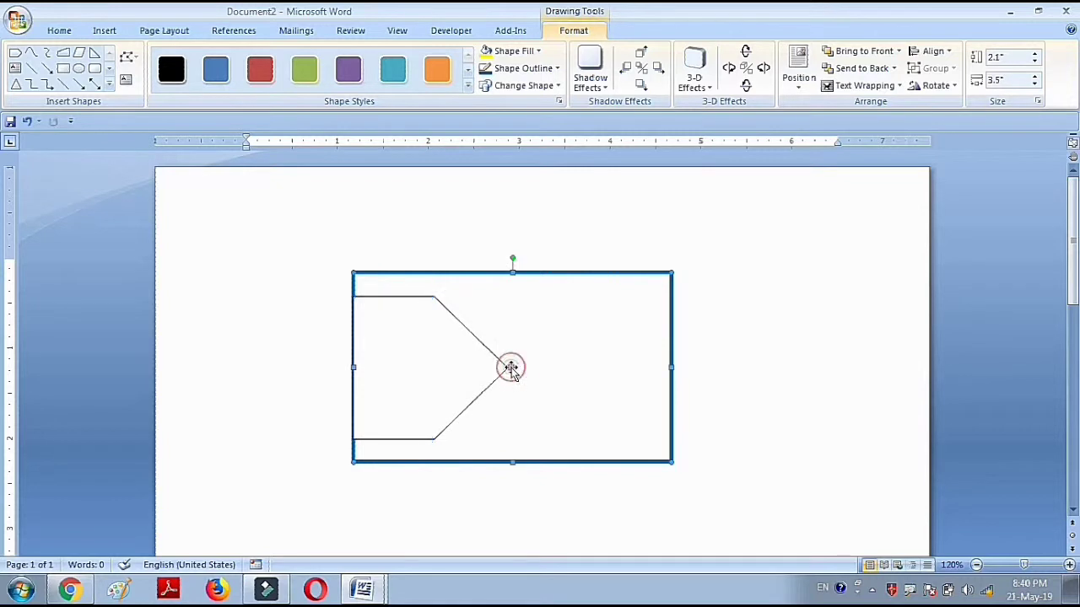
left_click_drag(499, 374, 461, 368)
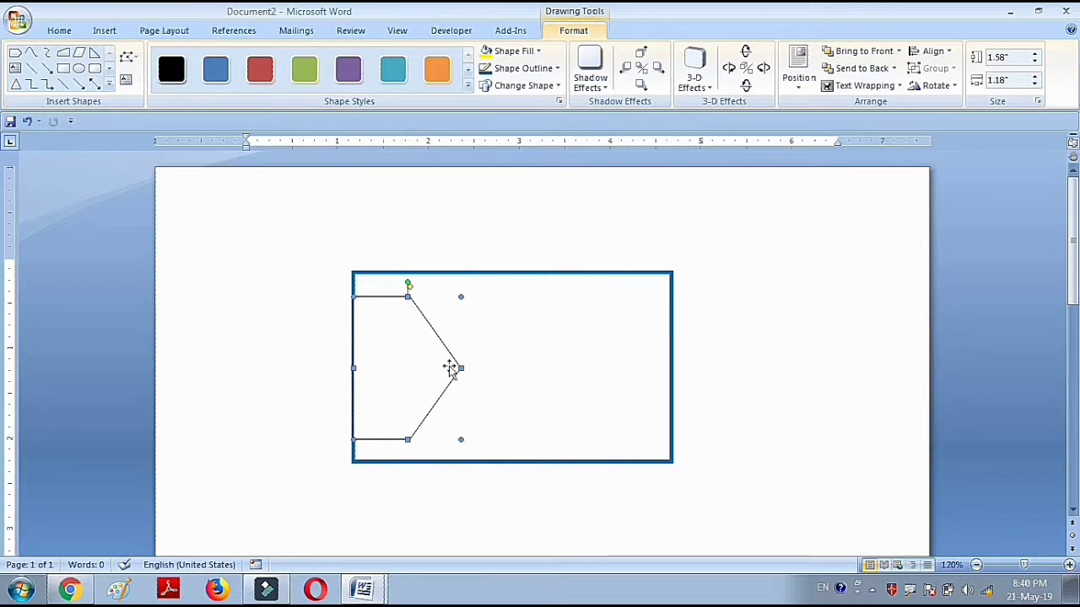
left_click_drag(439, 372, 453, 387)
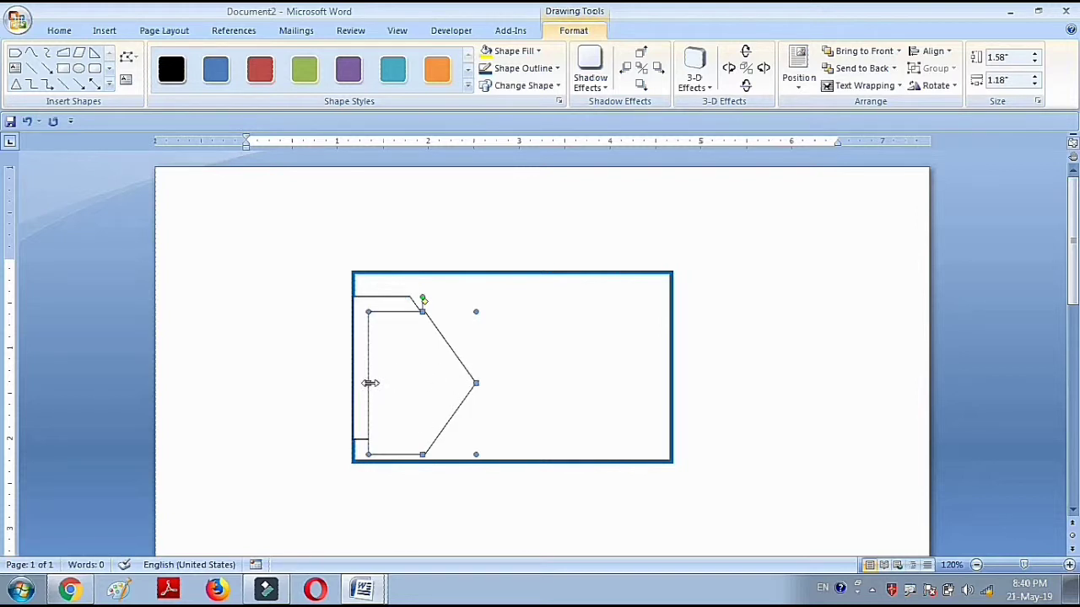
mouse_move(368, 384)
left_mouse_down()
mouse_move(548, 392)
mouse_move(657, 382)
left_mouse_up()
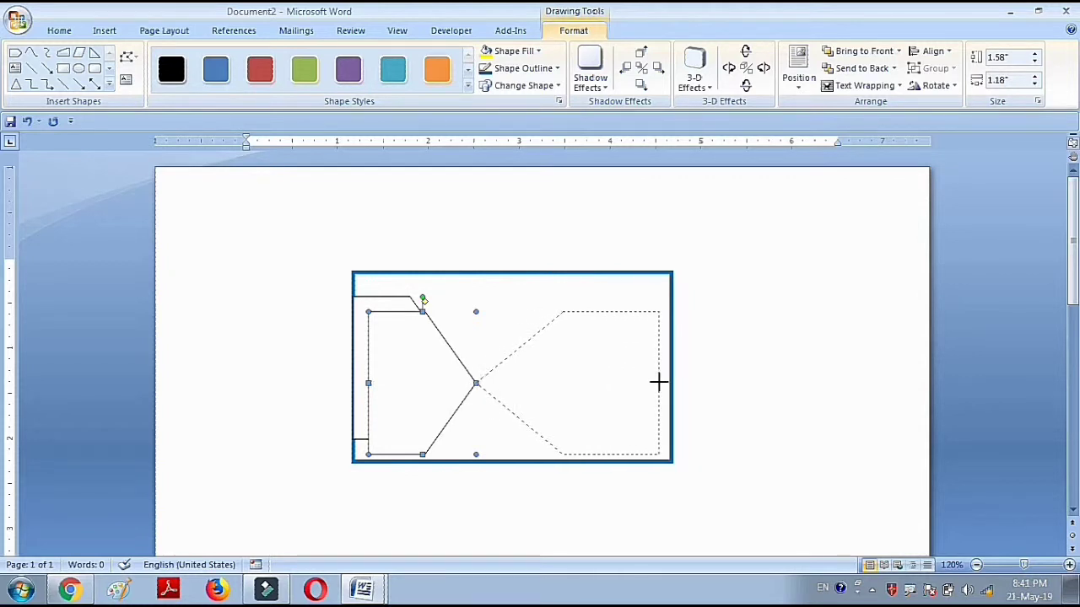
Step: Align the mirrored arrow against the rectangle's right edge and nudge it up slightly
left_click_drag(657, 382, 668, 360)
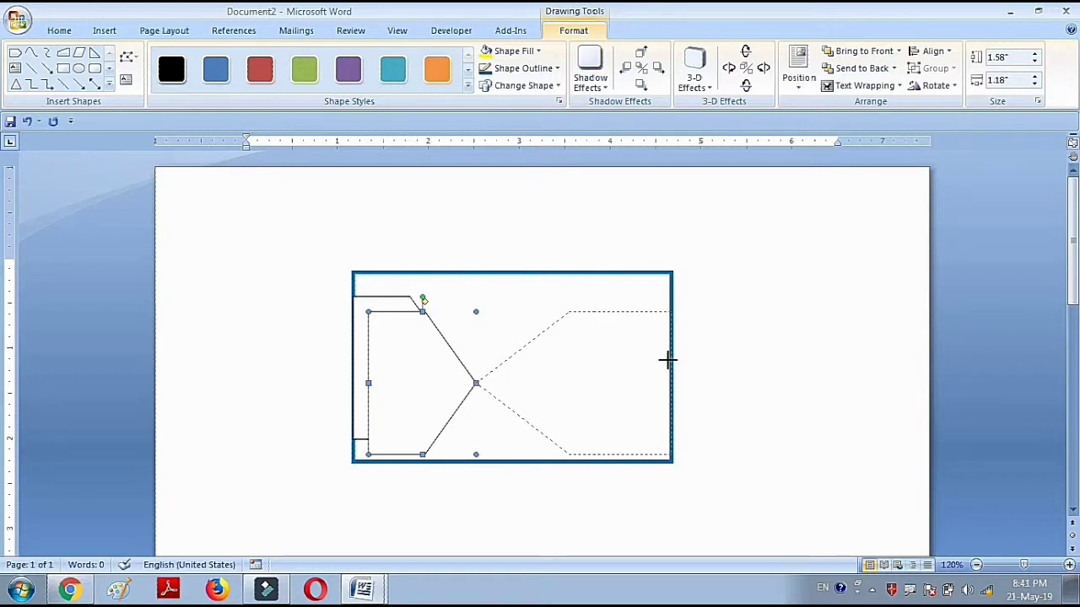
left_click_drag(667, 360, 665, 355)
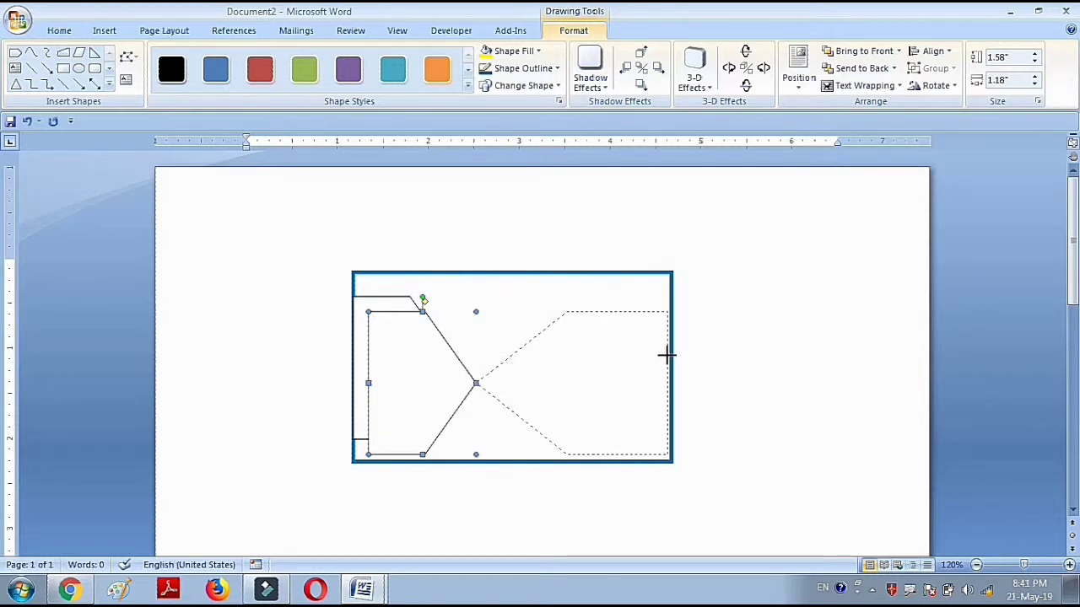
left_click_drag(666, 355, 666, 356)
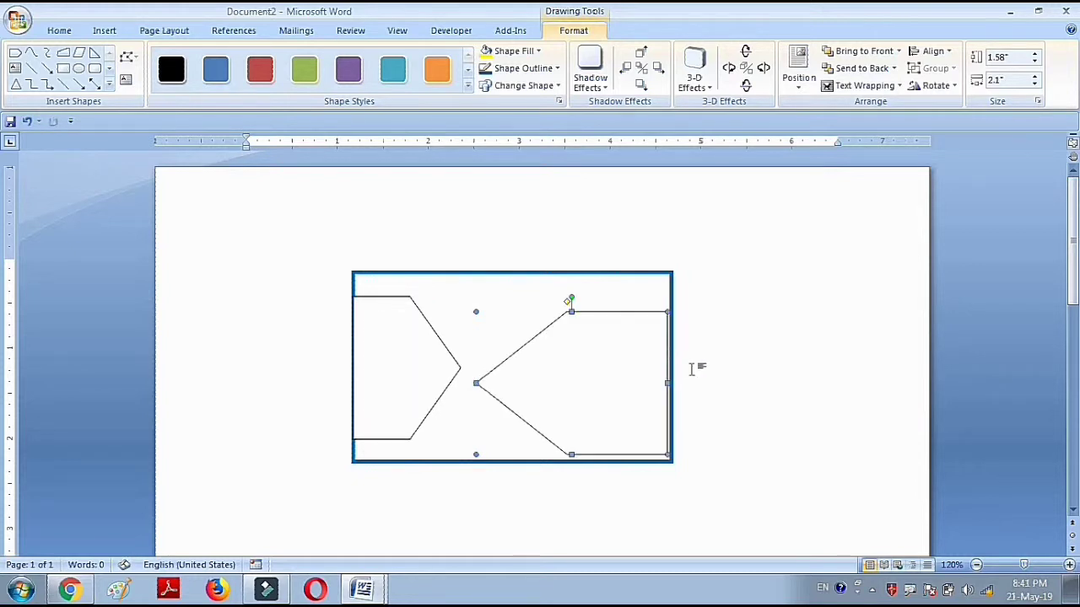
key("Up")
key("Up")
key("Up")
key("Up")
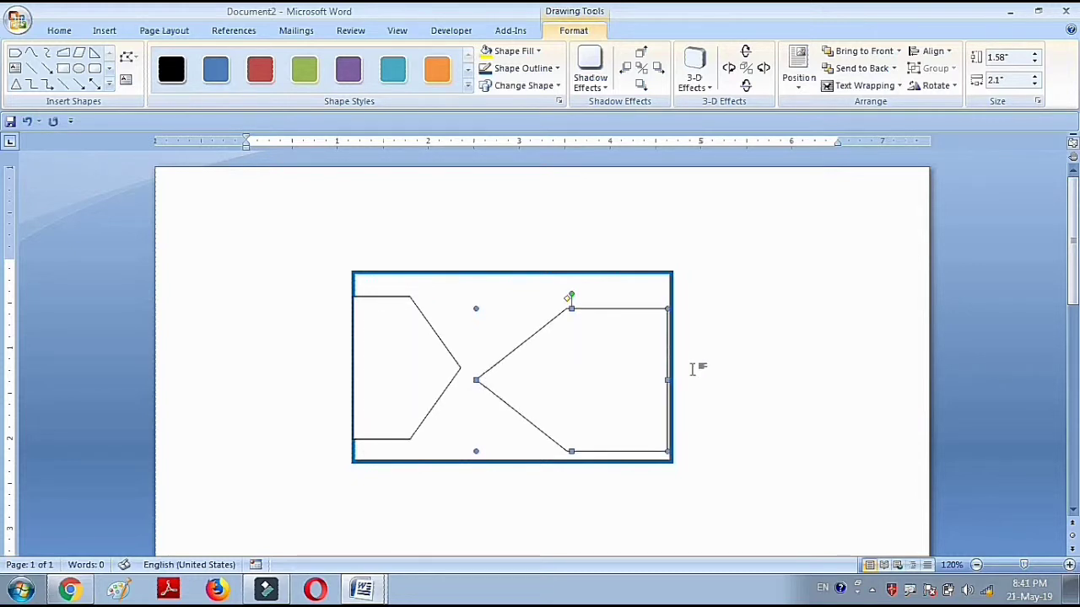
key("Up")
key("Up")
key("Up")
key("Up")
key("Up")
key("Up")
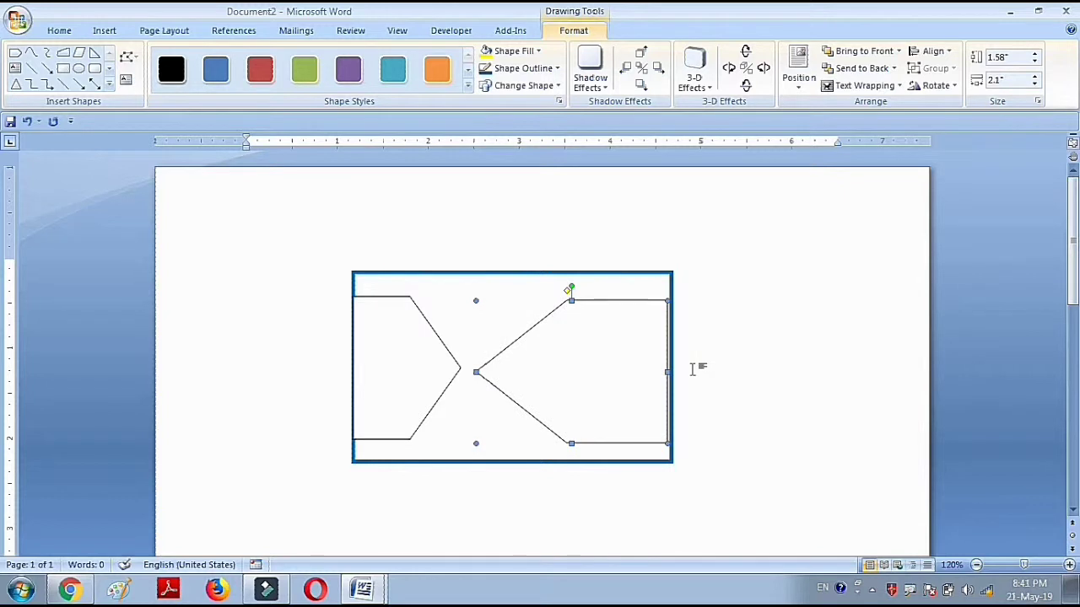
key("Up")
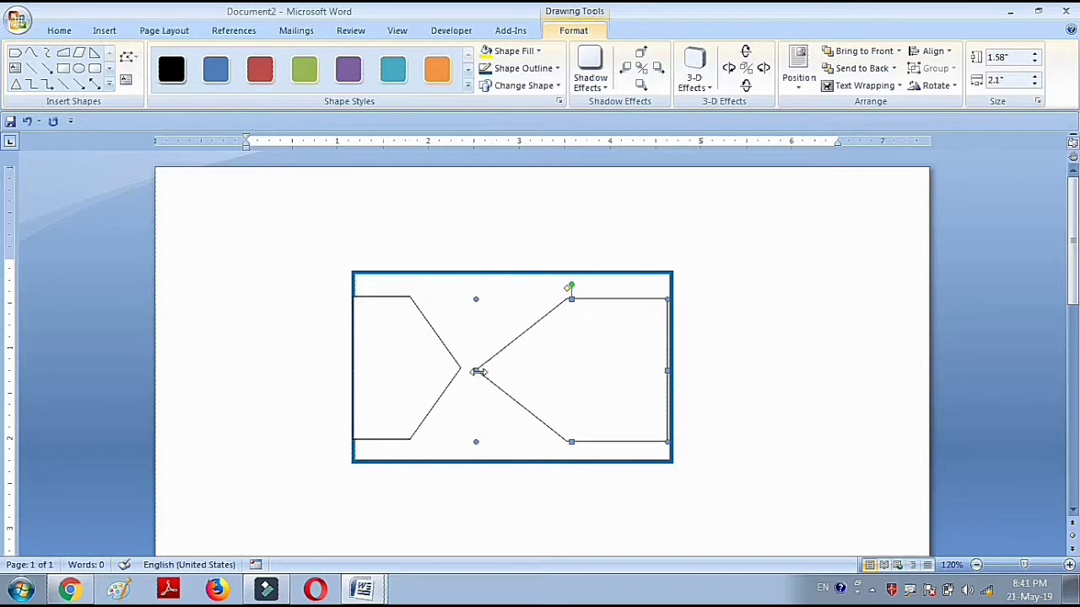
key("Up")
Step: Pull the right shape's point left until it meets the left arrow's tip
left_click(472, 369)
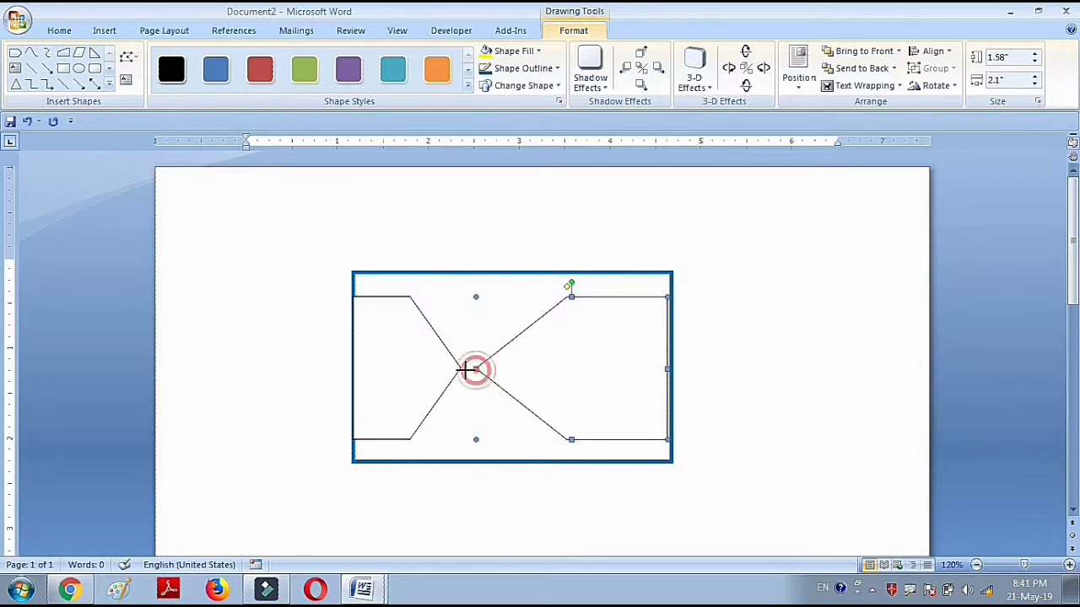
left_click_drag(463, 370, 464, 369)
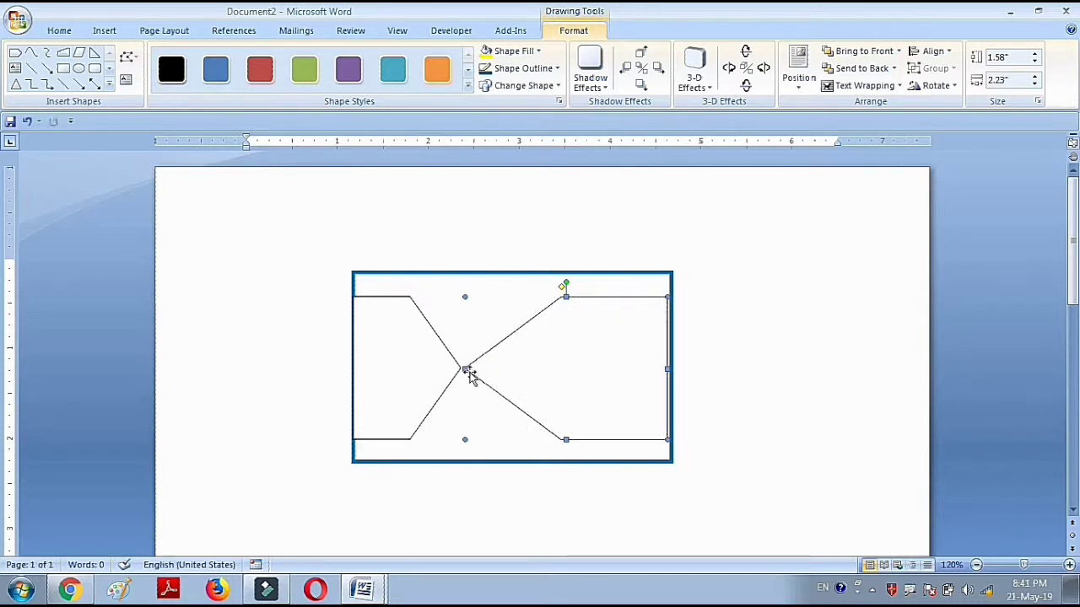
left_click_drag(462, 369, 460, 370)
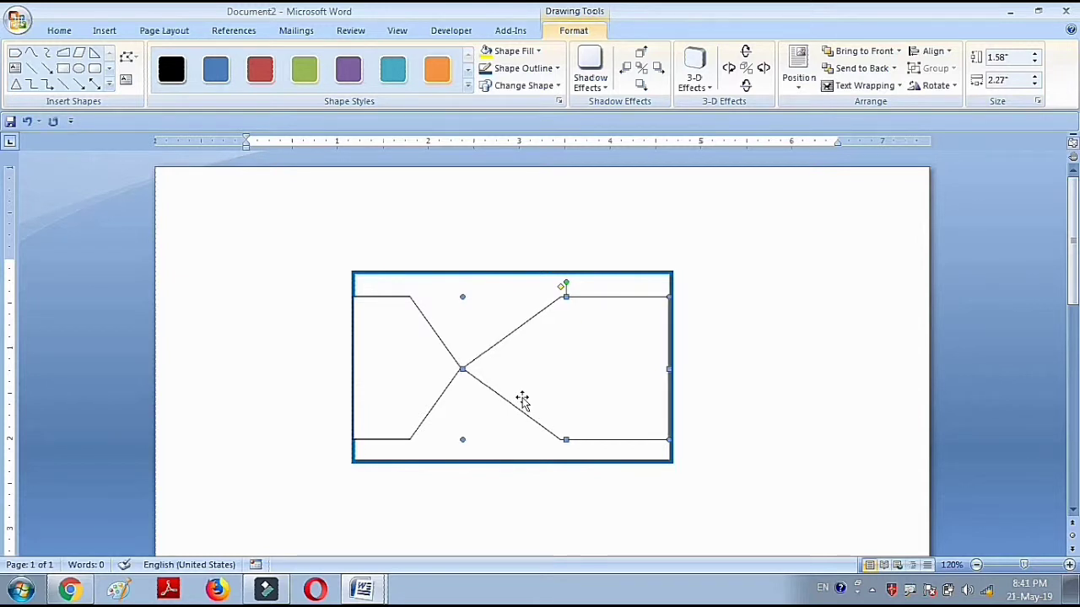
left_click(480, 414)
left_click(571, 340)
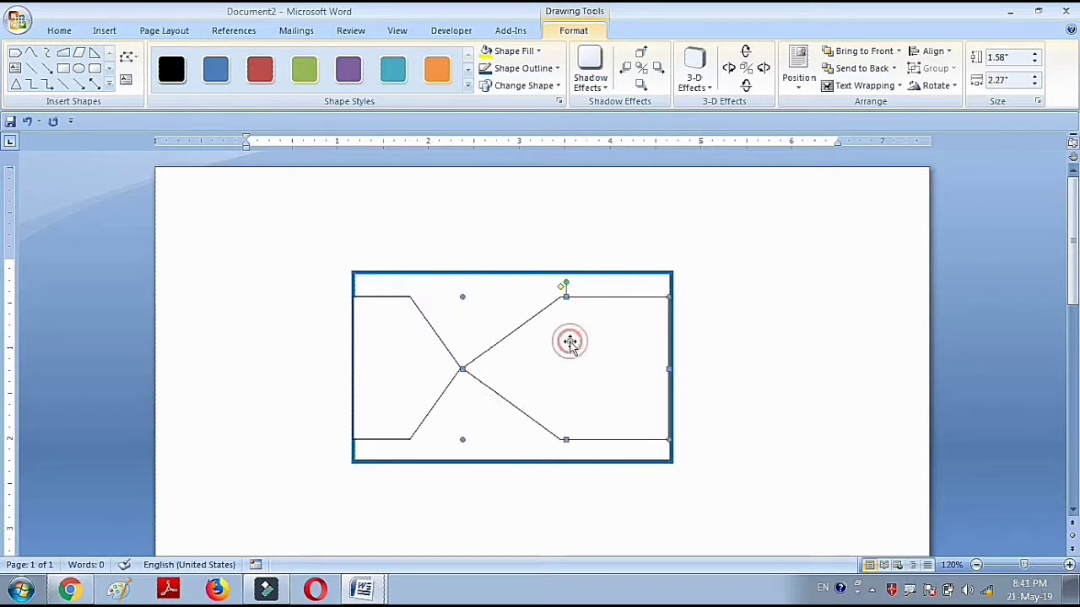
left_click_drag(571, 344, 571, 342)
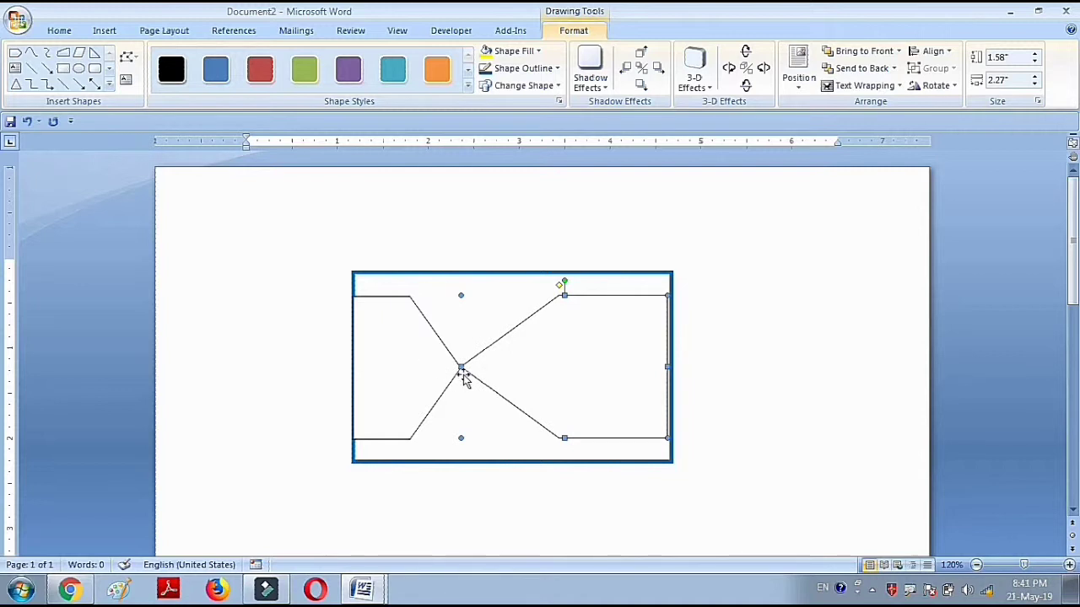
left_click_drag(462, 367, 452, 371)
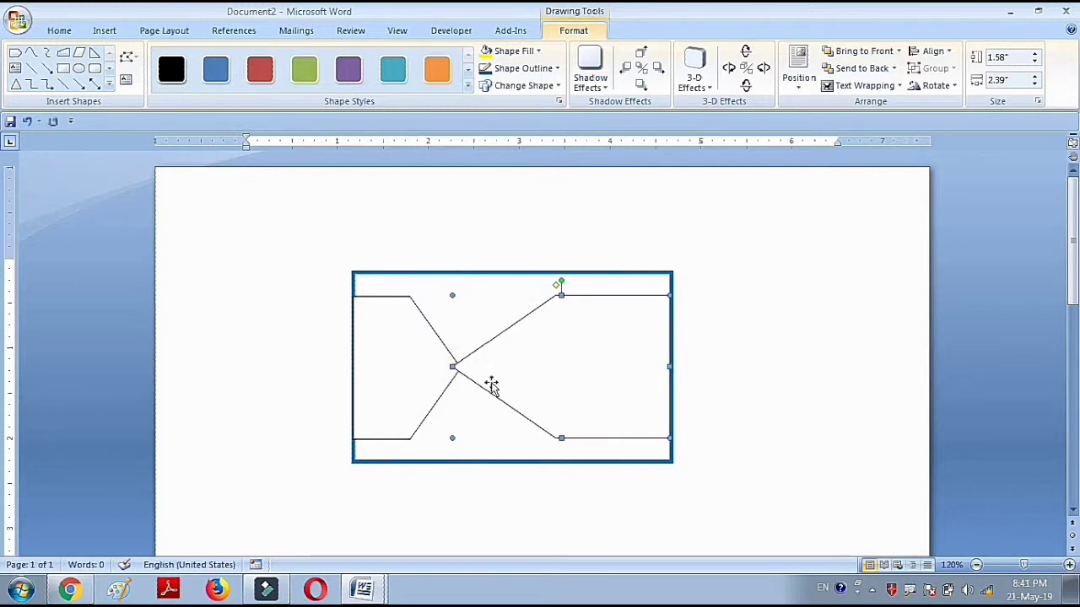
left_click(431, 359)
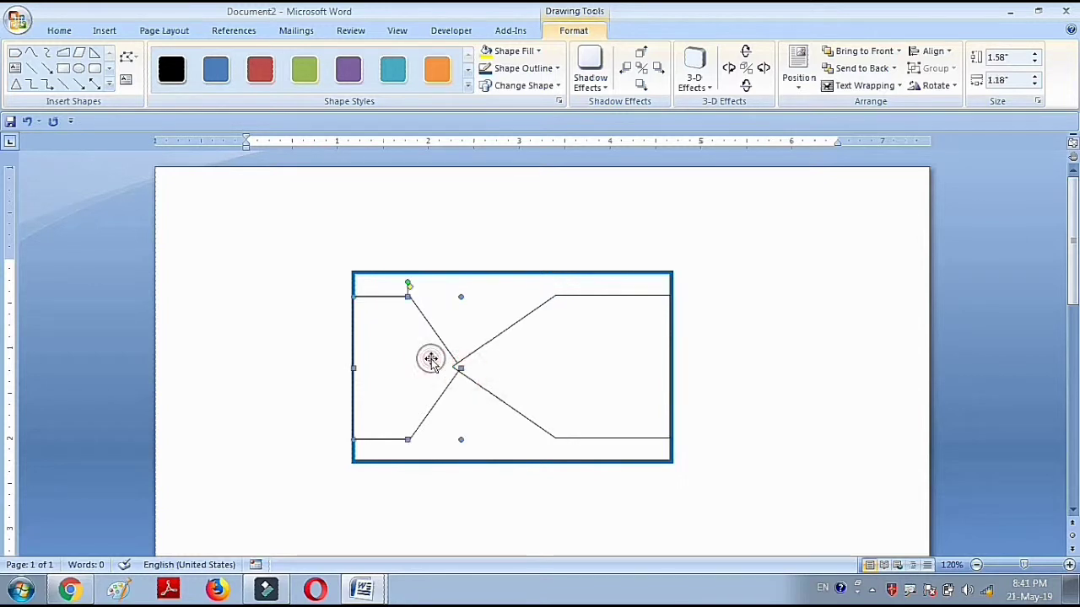
left_click(475, 374)
left_click(459, 409, "shift")
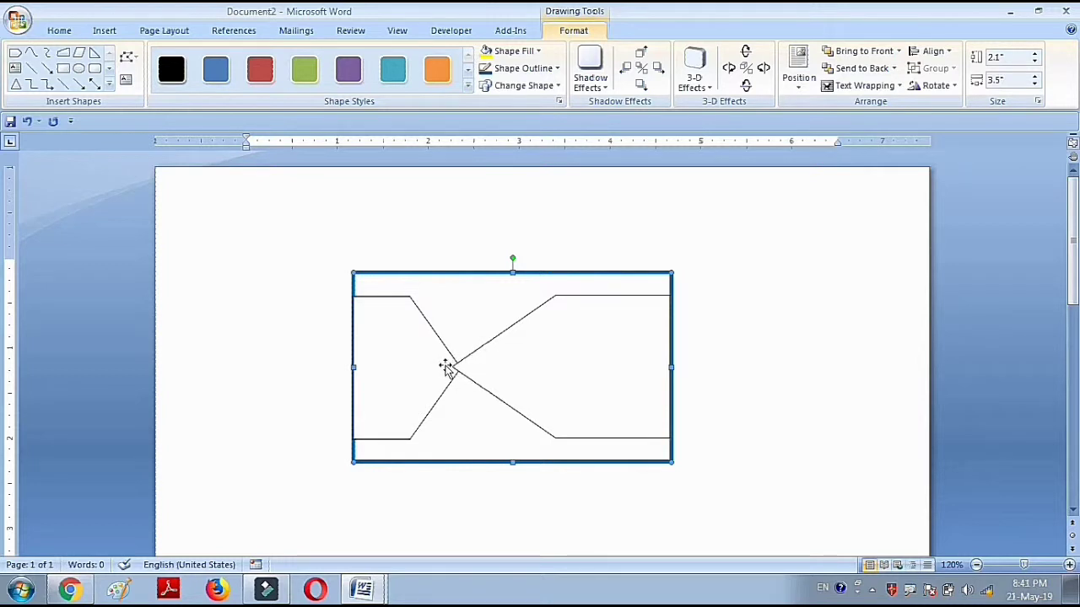
Step: Move the right chevron's point to the meeting spot and bend its corners further left
left_click(488, 364)
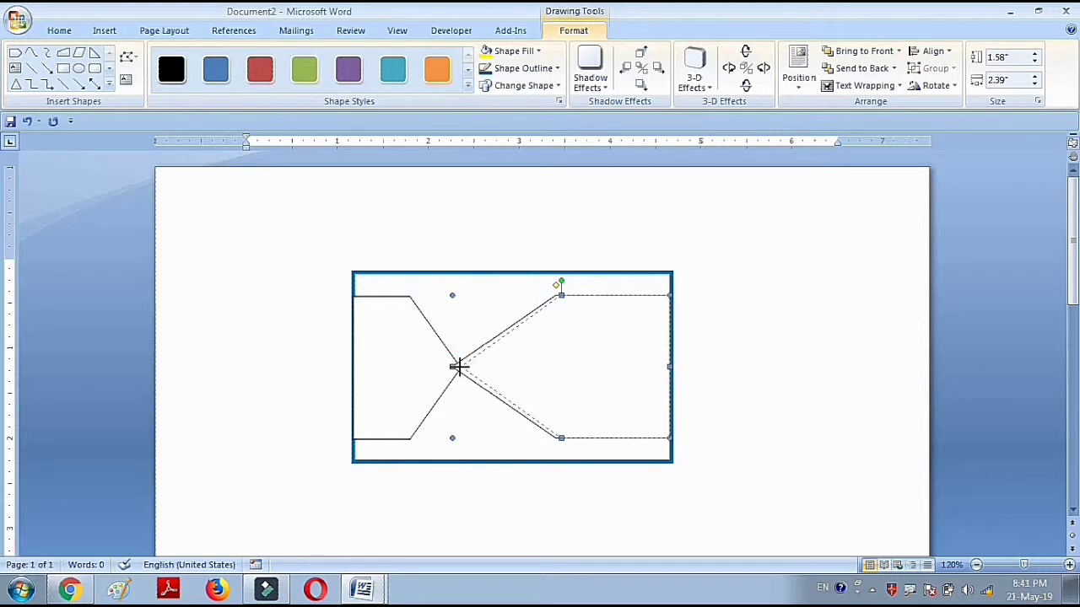
left_click_drag(457, 365, 461, 367)
left_click(501, 412)
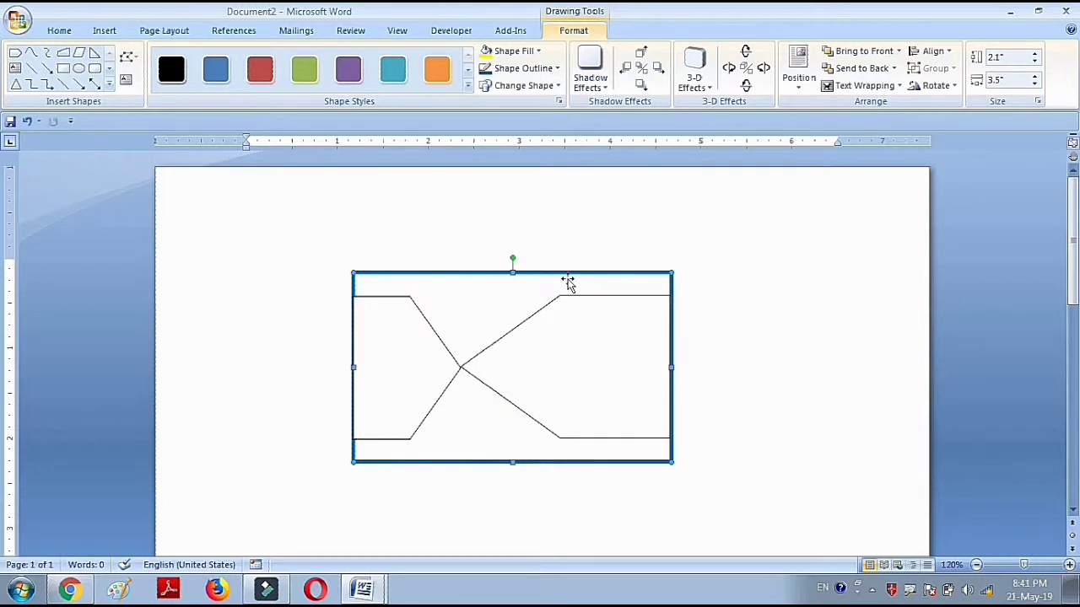
left_click(559, 375)
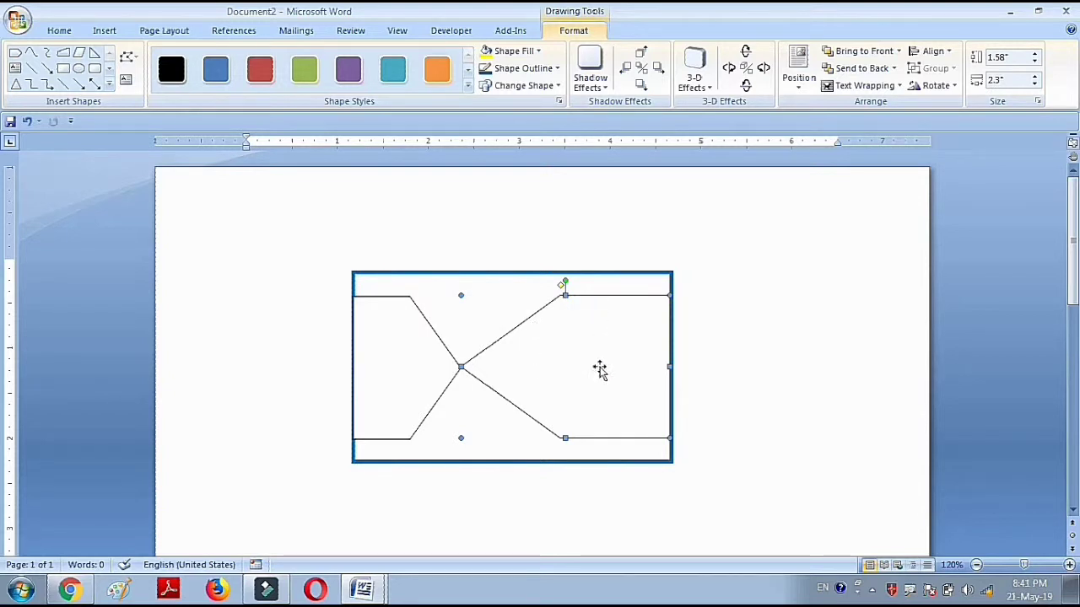
left_click_drag(561, 290, 522, 300)
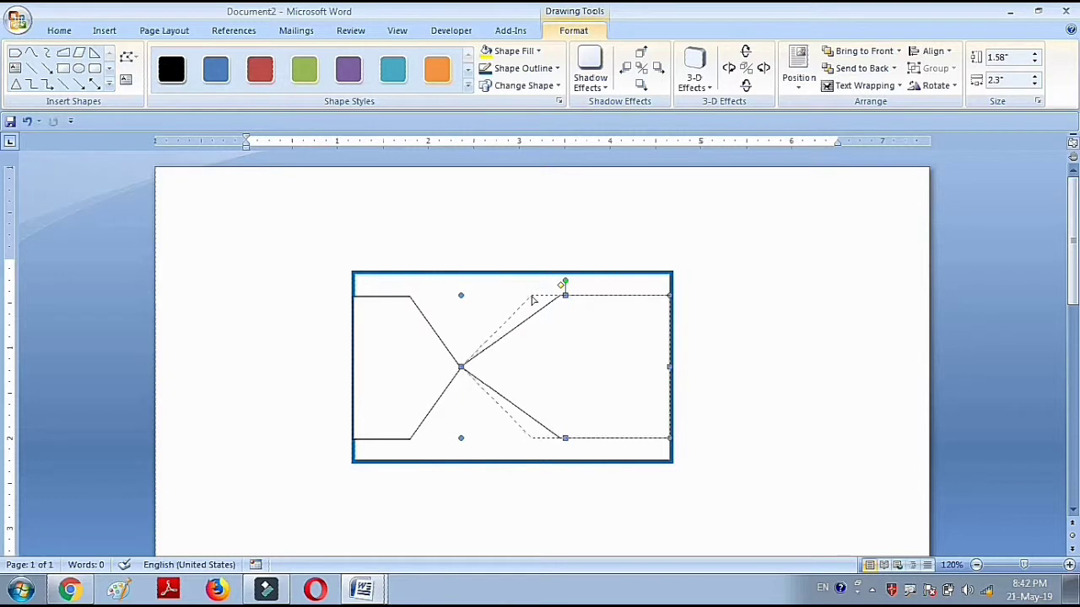
left_click_drag(521, 300, 537, 302)
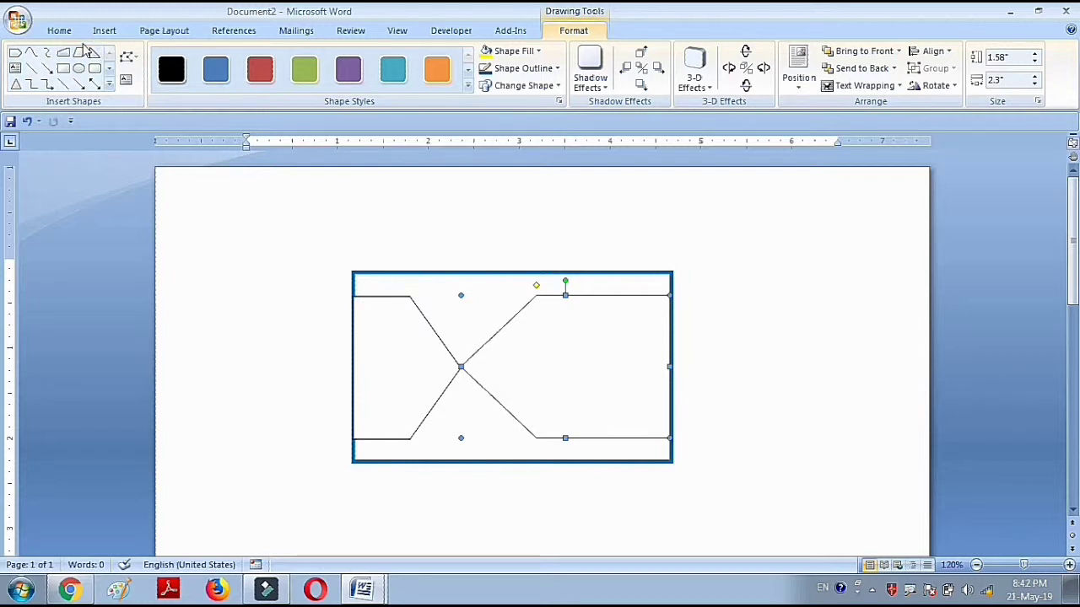
Step: Pick the Parallelogram from the Shapes gallery
left_click(107, 31)
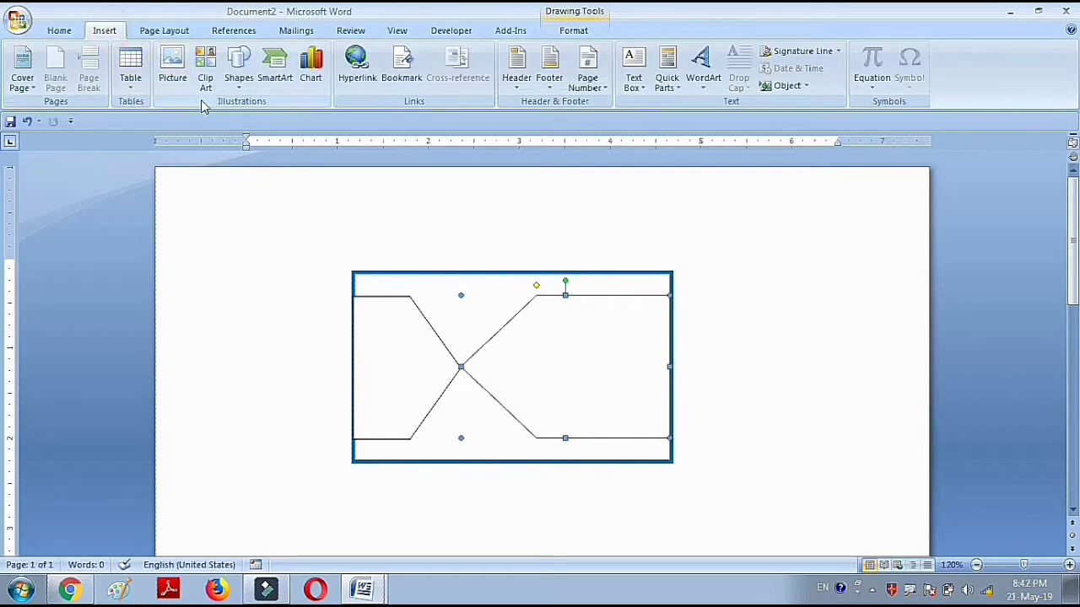
left_click(239, 85)
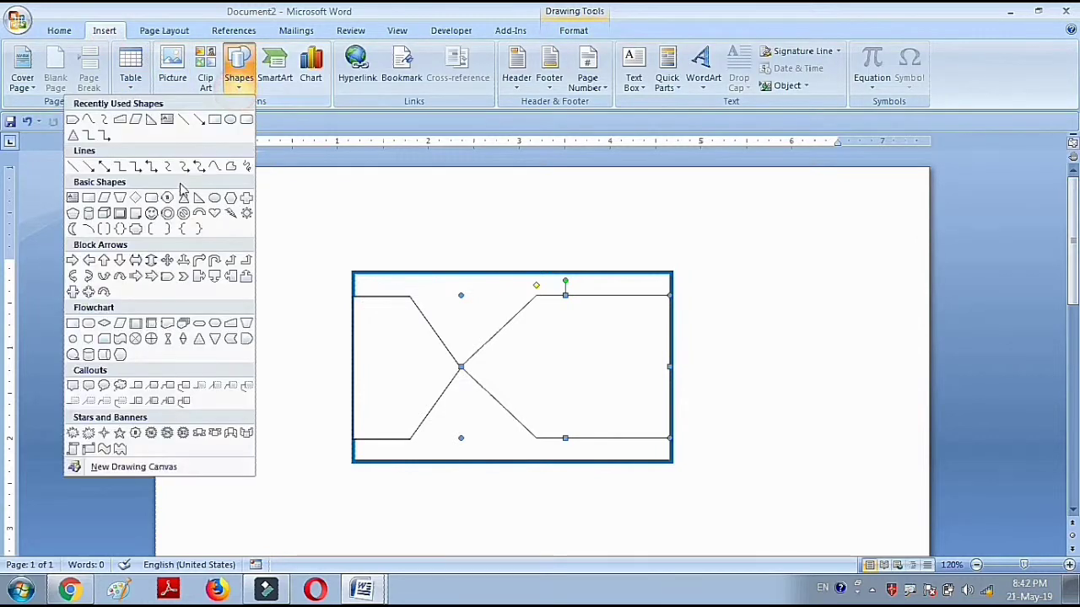
left_click(104, 199)
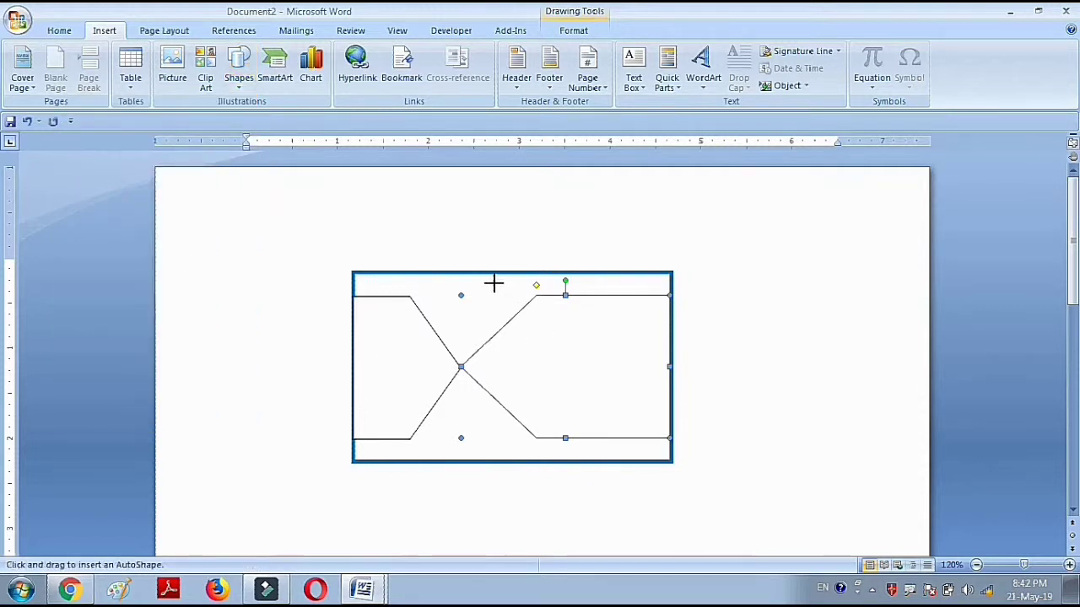
Step: Draw a parallelogram over the crossing, then rotate, move and narrow it into a slanted bar
left_click_drag(484, 282, 577, 391)
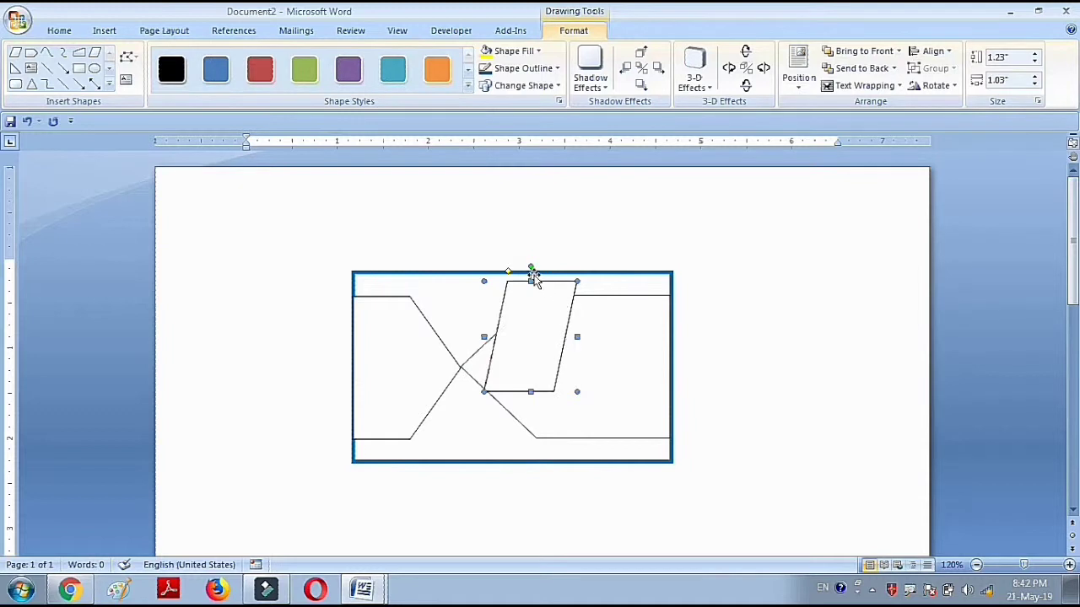
left_click_drag(530, 267, 557, 281)
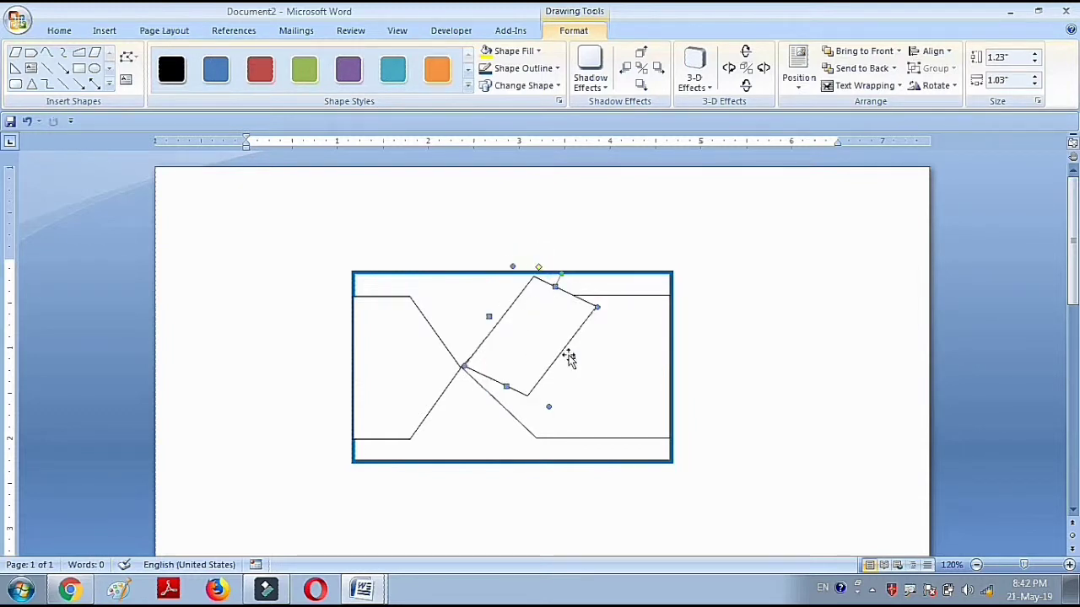
left_click_drag(571, 355, 527, 333)
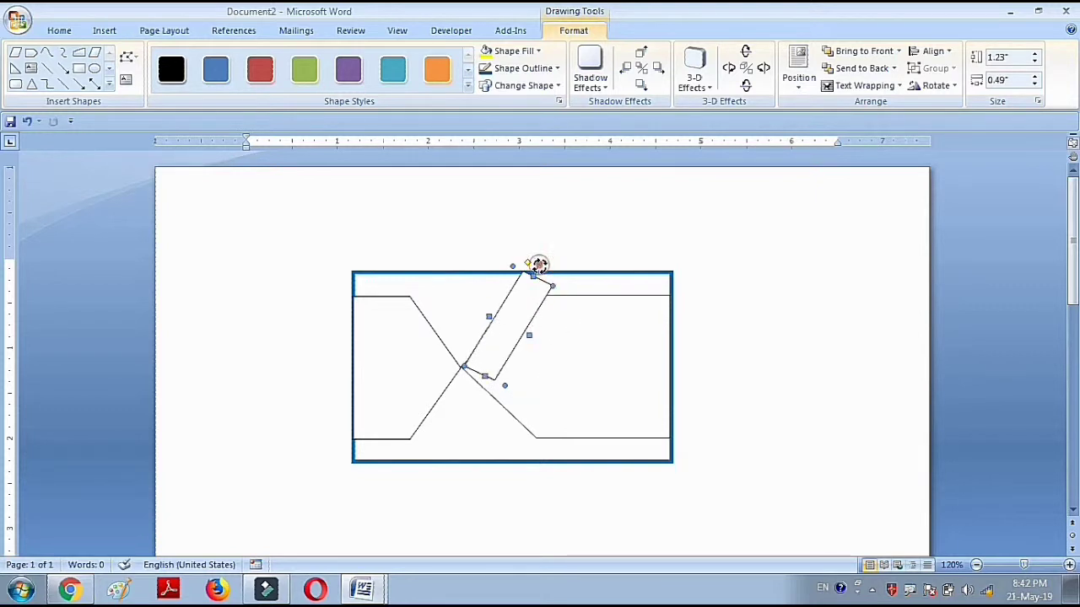
left_click_drag(539, 265, 526, 283)
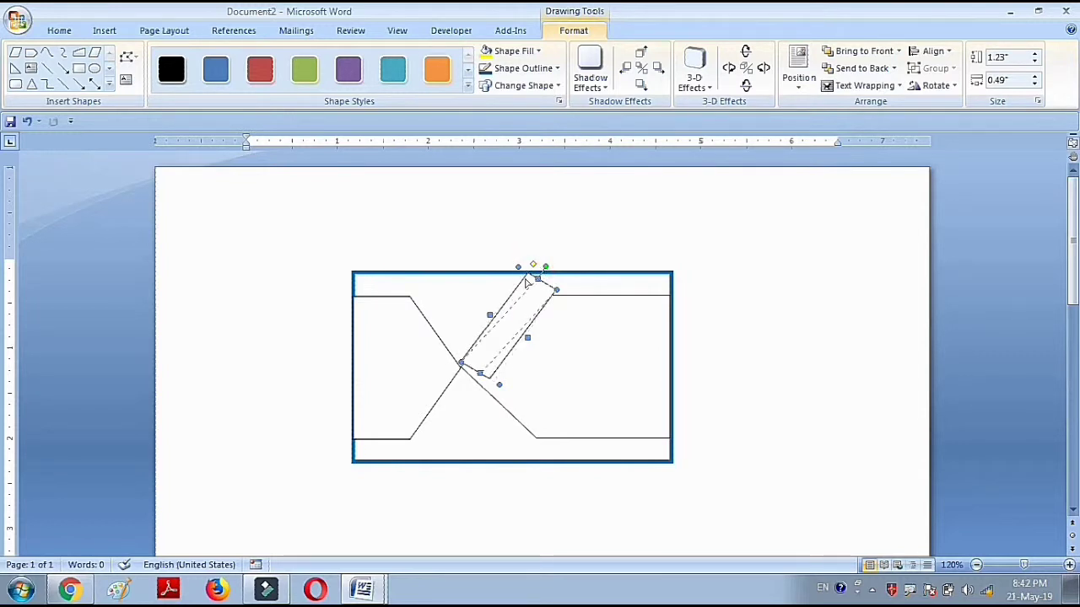
left_click_drag(526, 284, 525, 285)
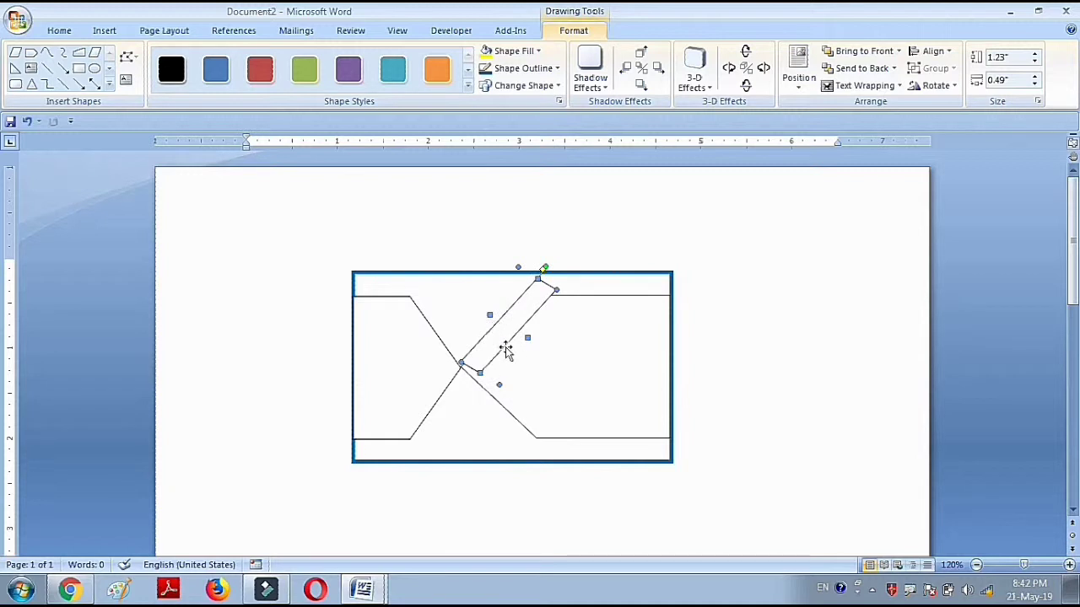
Step: Nudge the bar onto the upper-right diagonal of the X and duplicate it
key("Down")
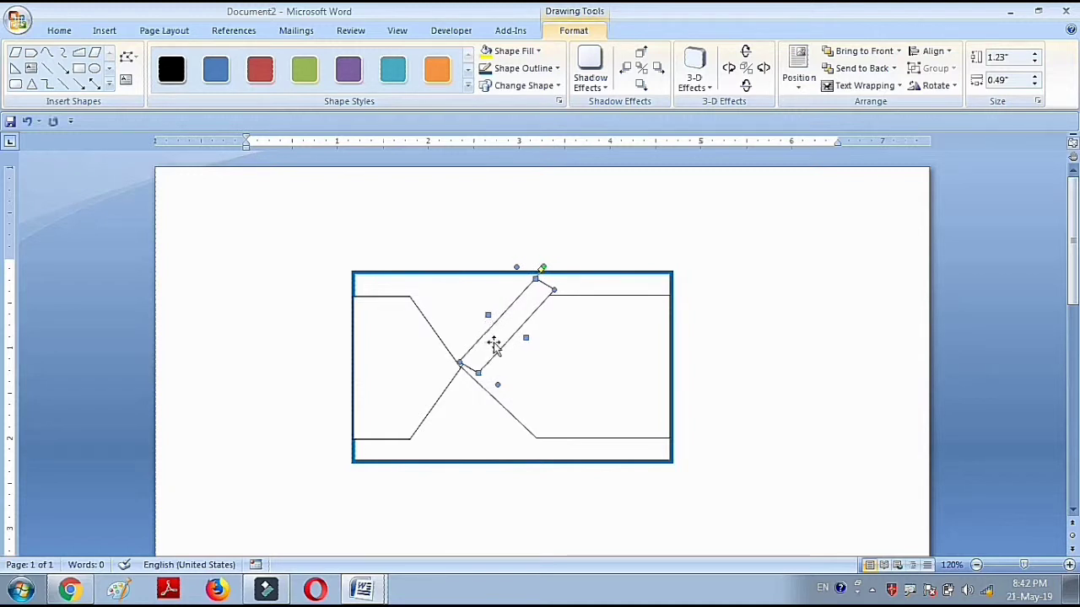
key("Left")
key("Down")
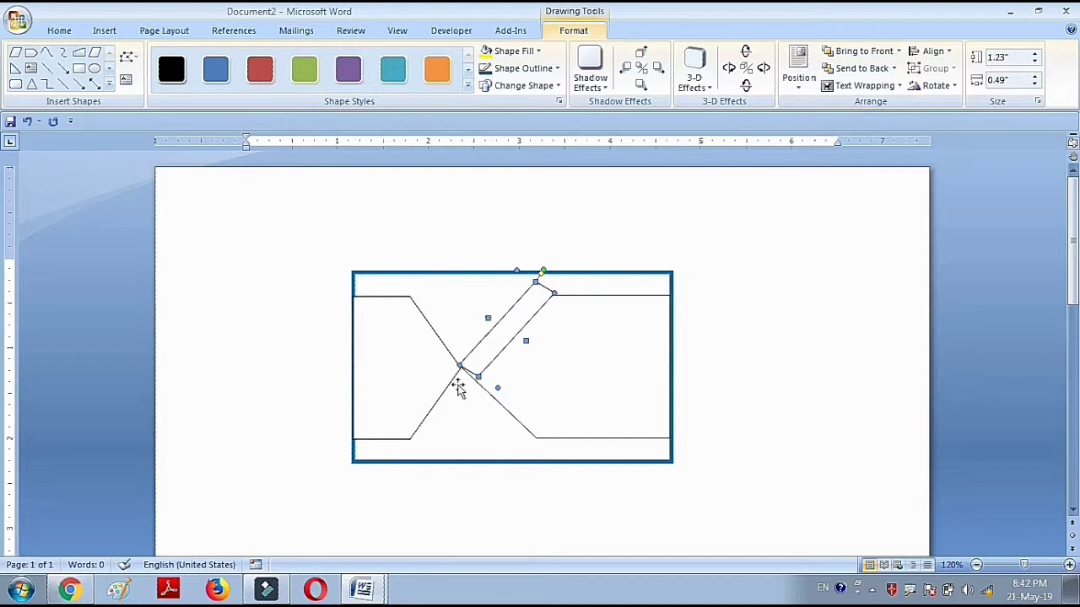
left_click(566, 323)
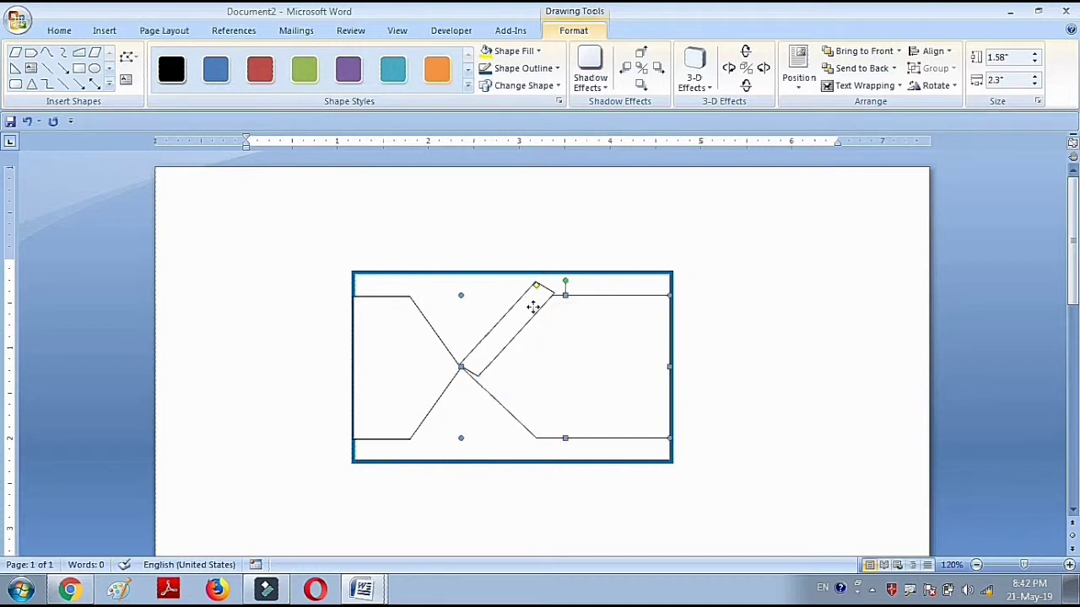
left_click(533, 308)
key("Down")
key("Right")
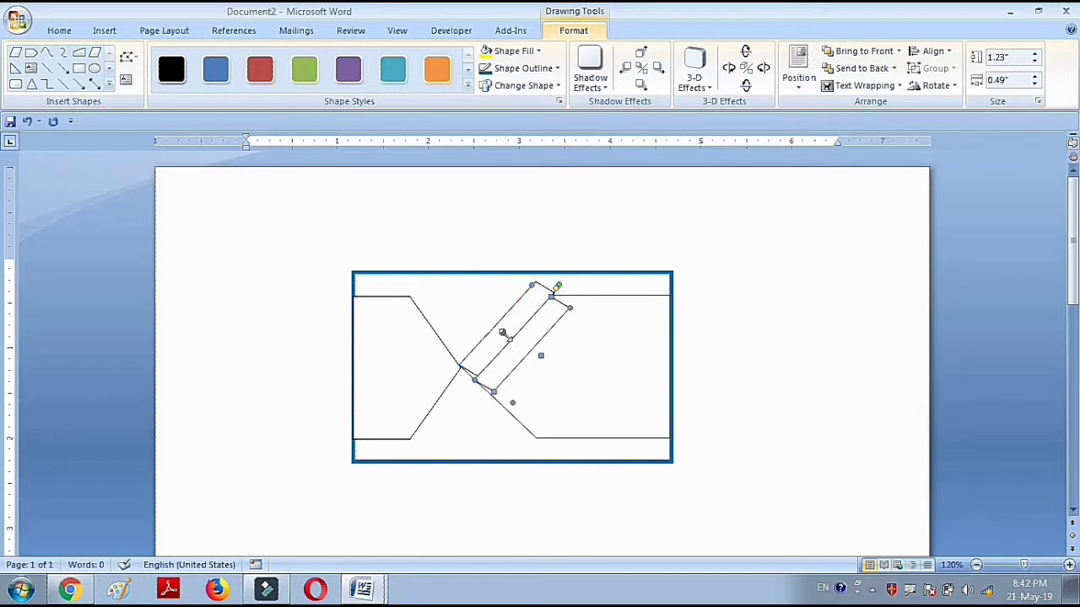
Step: Shorten, rotate and nudge the copied bar onto the X's lower-right diagonal
mouse_move(508, 337)
left_mouse_down()
mouse_move(498, 349)
mouse_move(487, 341)
left_mouse_up()
left_click_drag(549, 377, 574, 379)
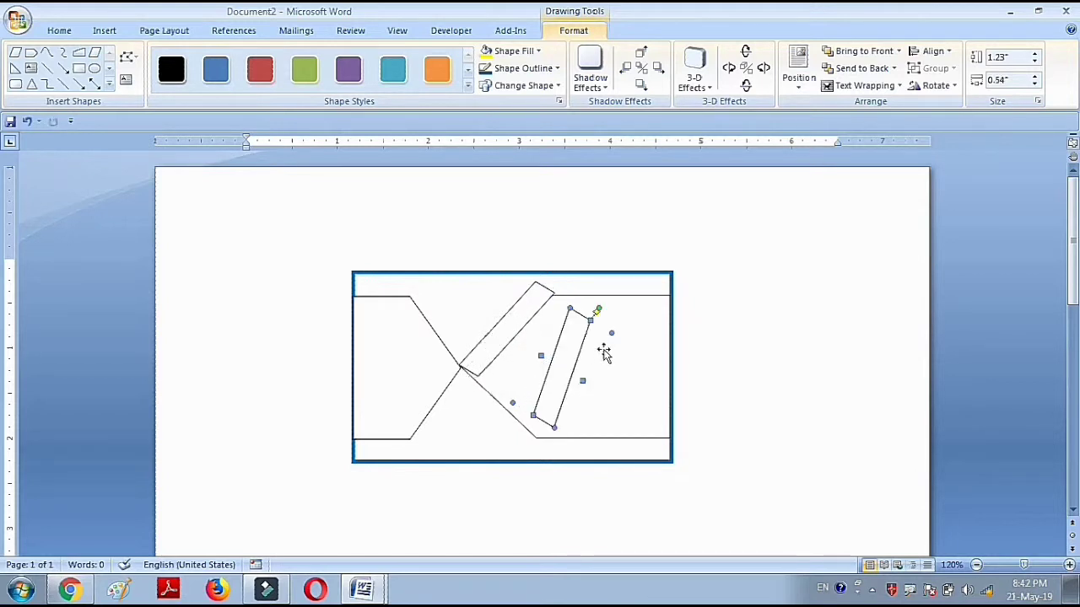
left_click_drag(611, 332, 505, 318)
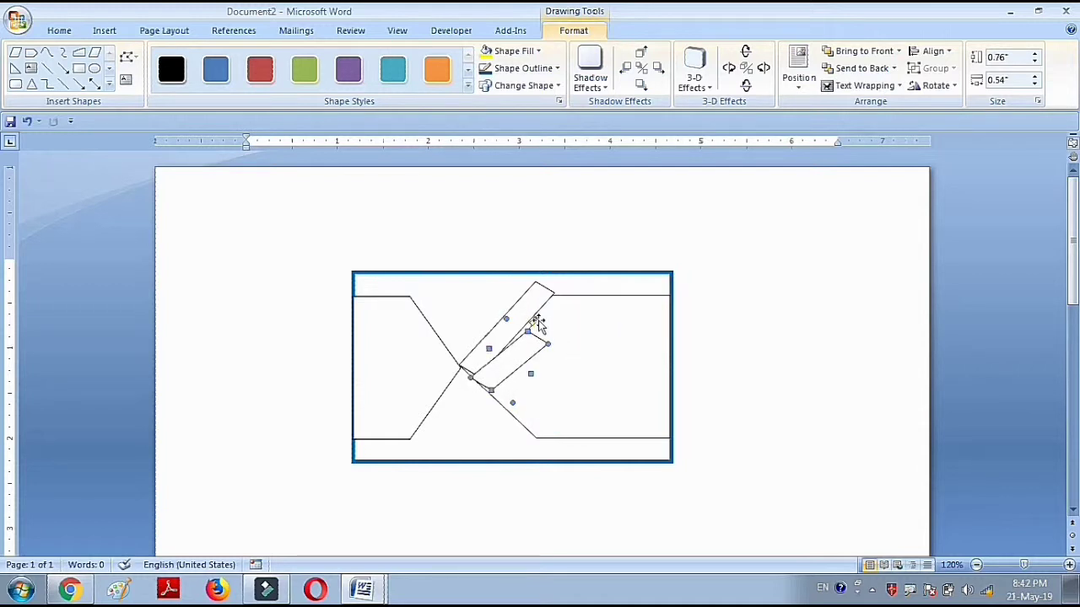
mouse_move(536, 319)
left_mouse_down()
mouse_move(574, 385)
mouse_move(610, 394)
mouse_move(601, 408)
left_mouse_up()
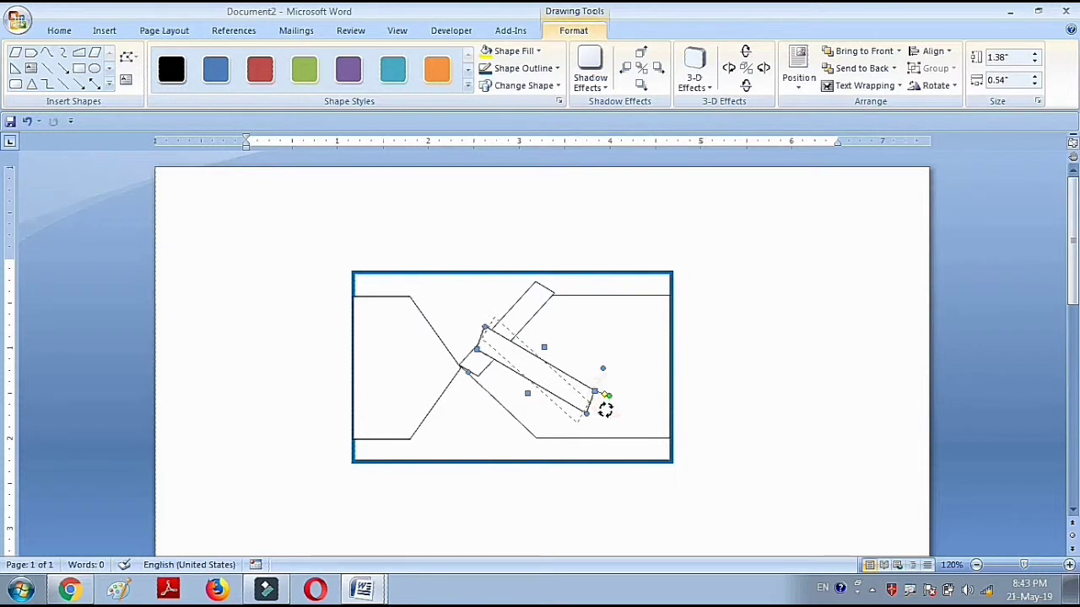
left_click_drag(547, 362, 530, 397)
key("Left")
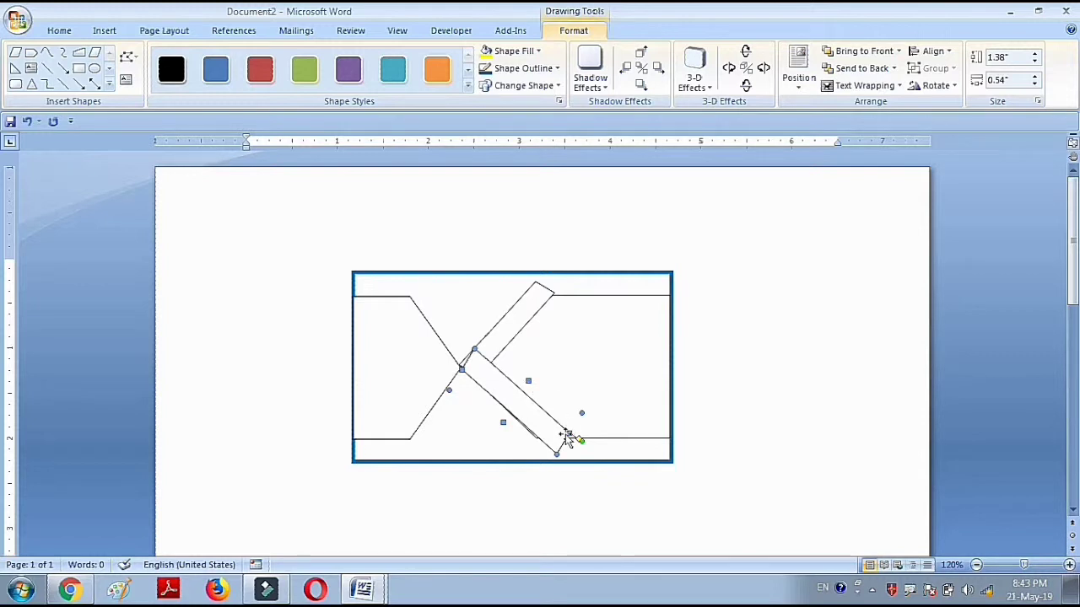
key("Down")
key("Down")
key("Down")
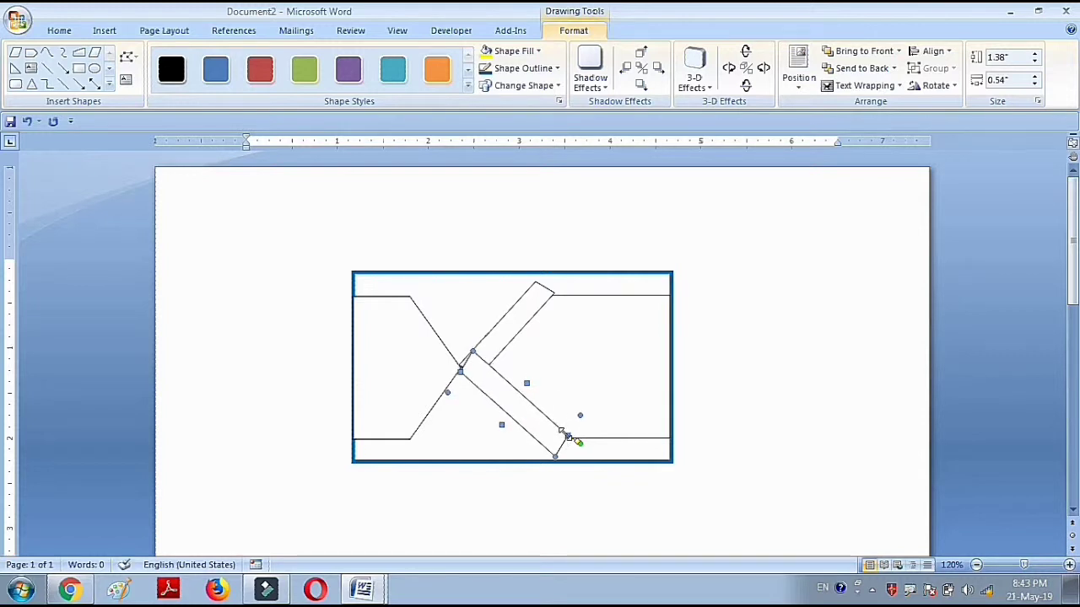
key("Down")
key("Down")
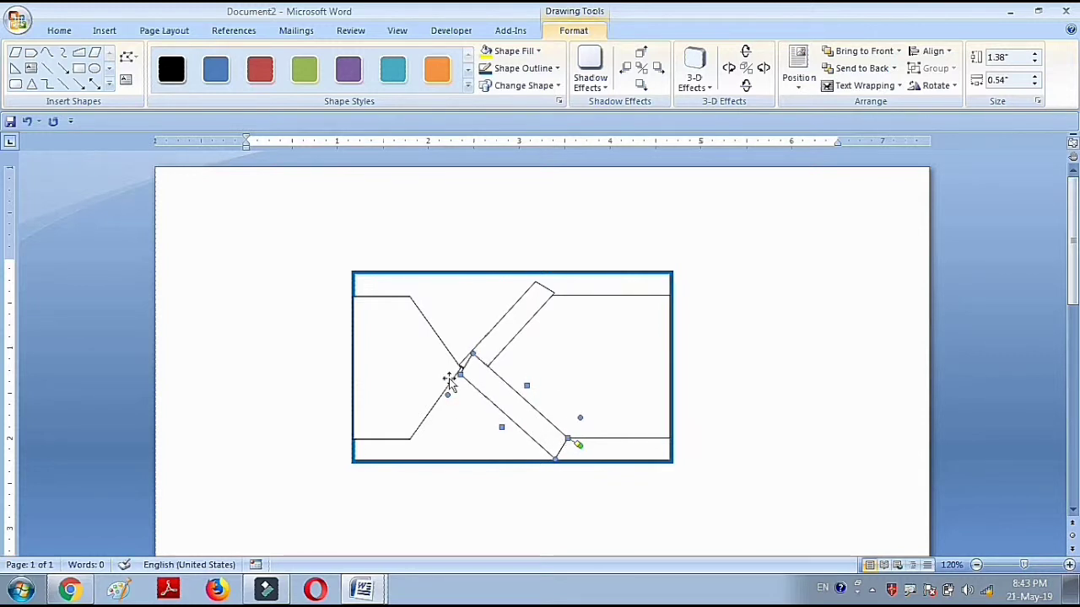
Step: Steepen the upper bar and lengthen the lower bar so both meet at the V's point
left_click(457, 373)
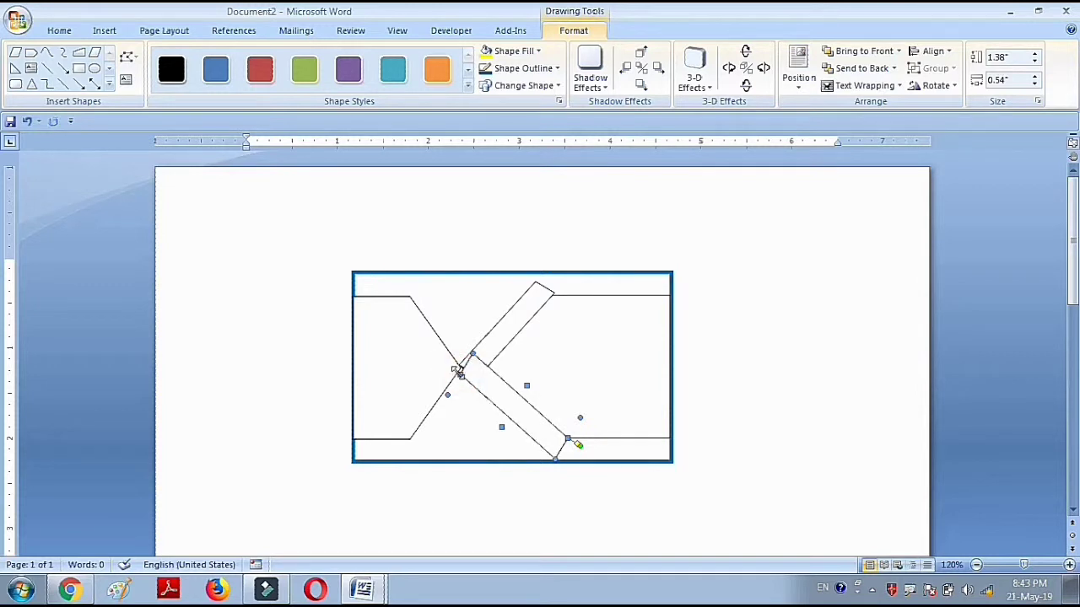
left_click(514, 317)
left_click(545, 258)
left_click(538, 289)
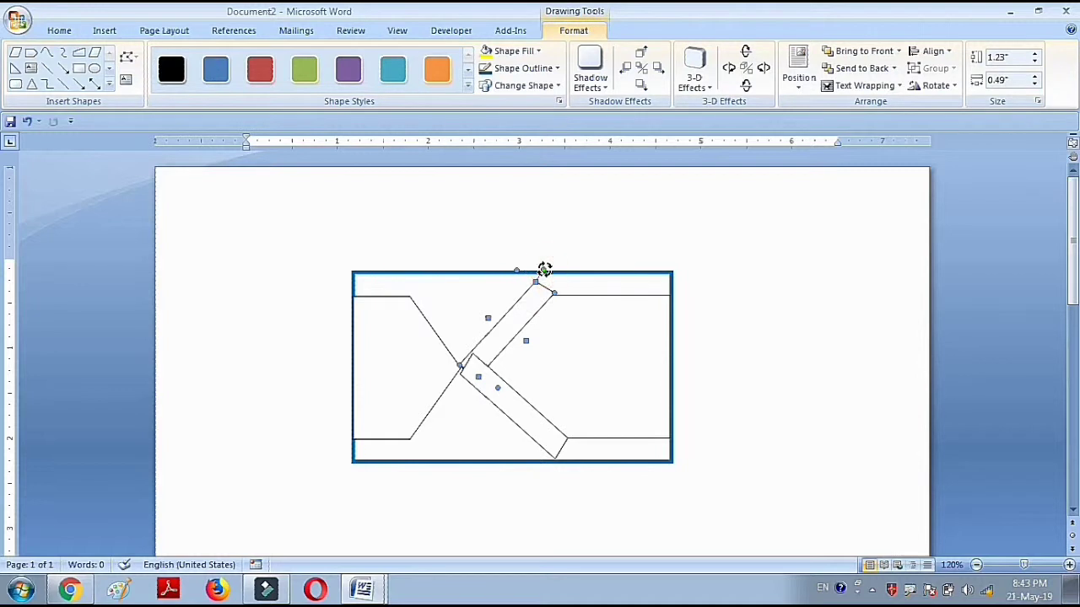
left_click_drag(544, 269, 535, 268)
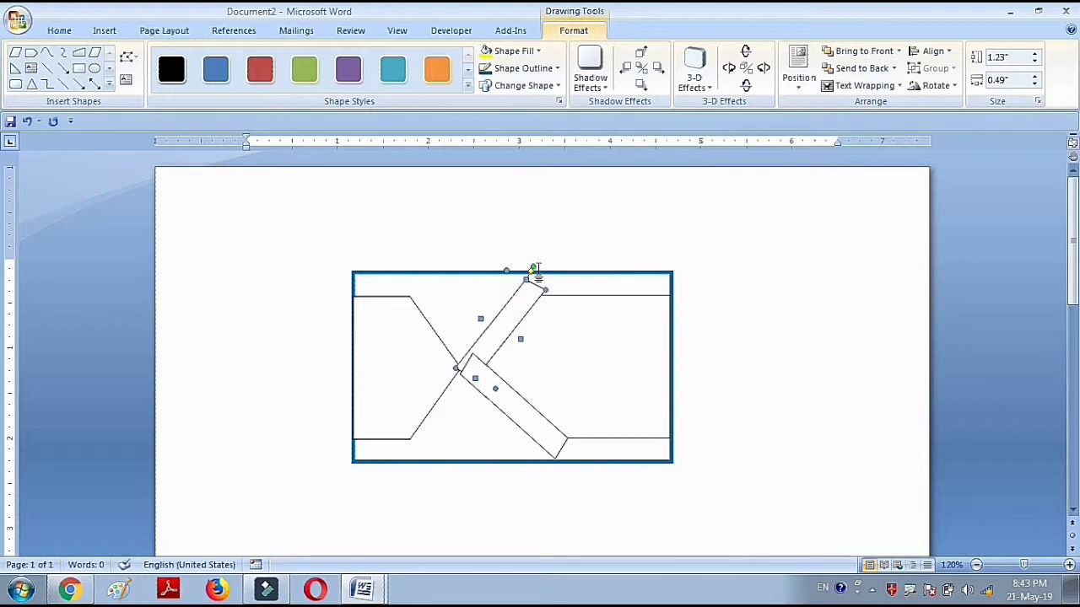
left_click(473, 375)
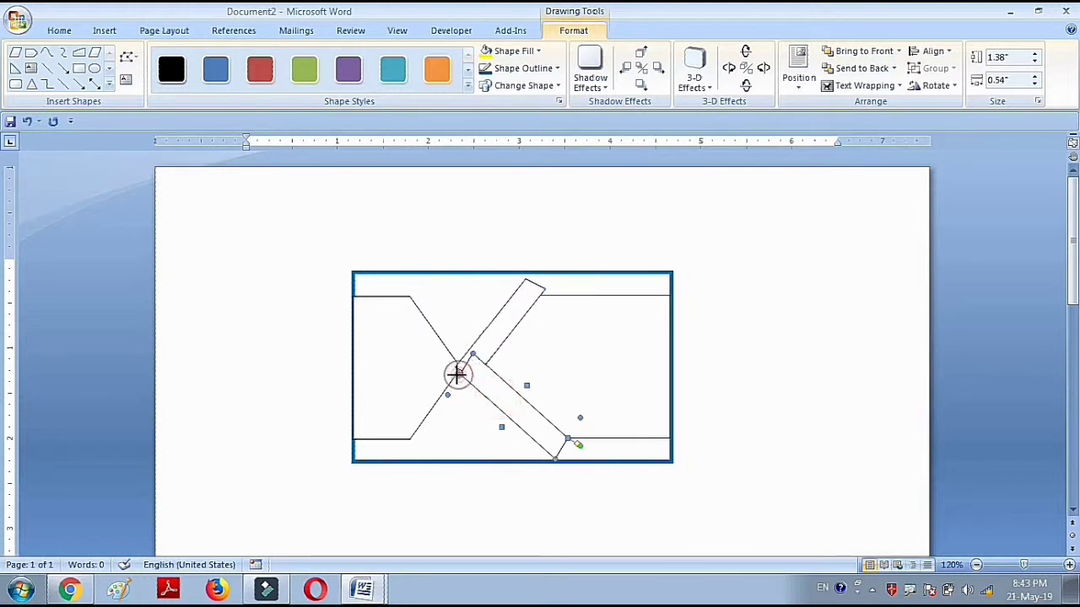
left_click_drag(455, 374, 456, 372)
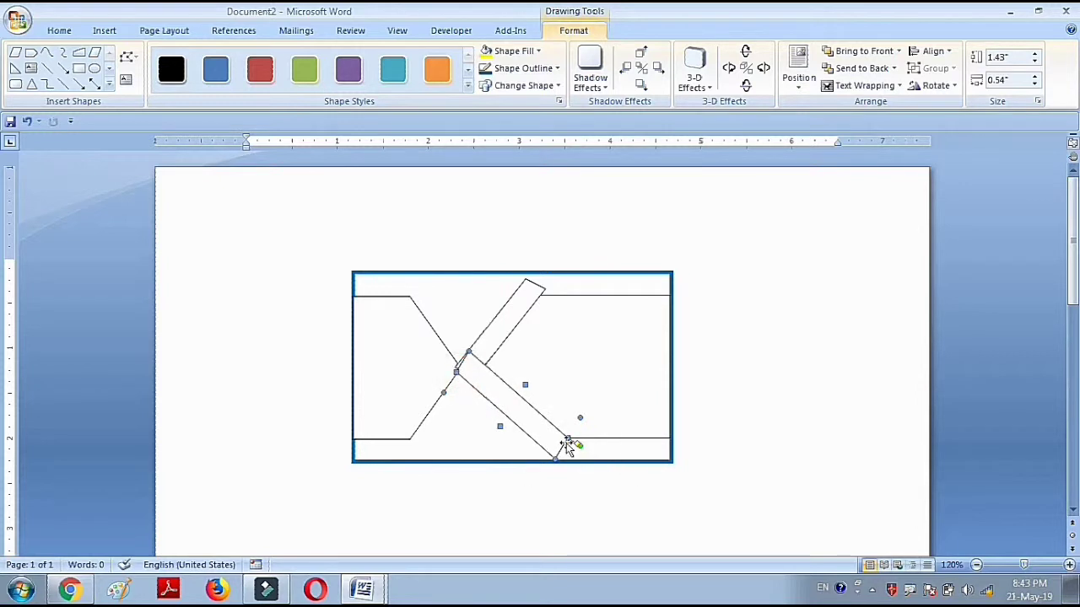
left_click_drag(566, 440, 569, 443)
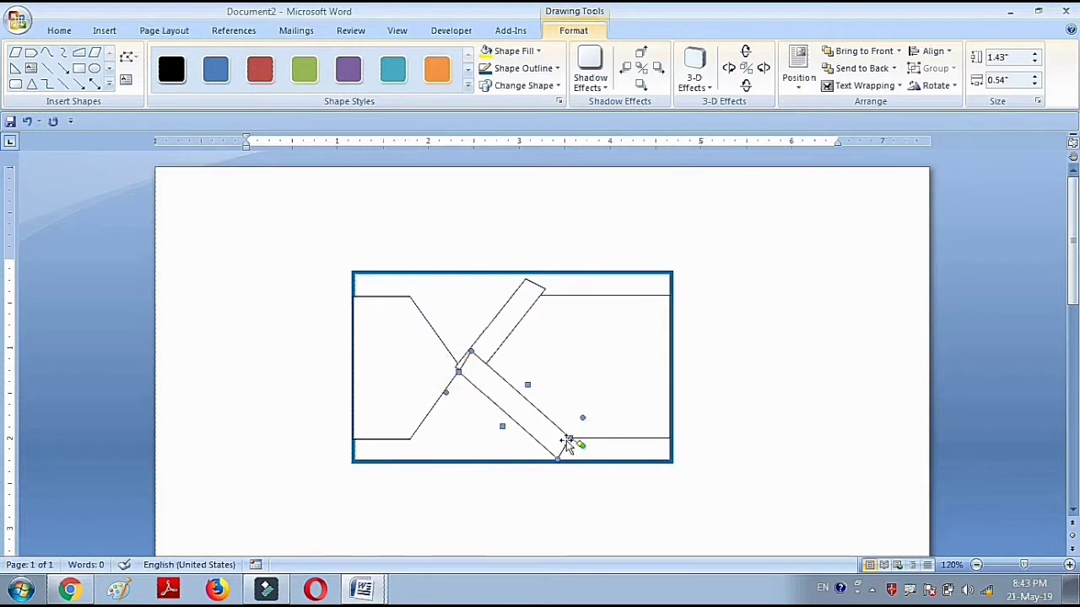
left_click(581, 373)
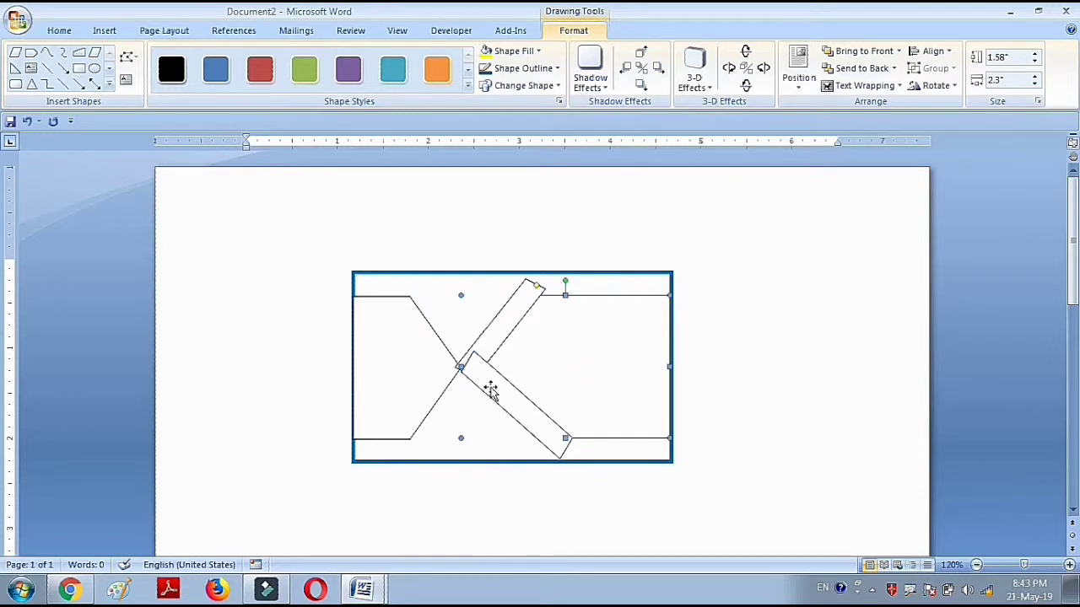
left_click(530, 301)
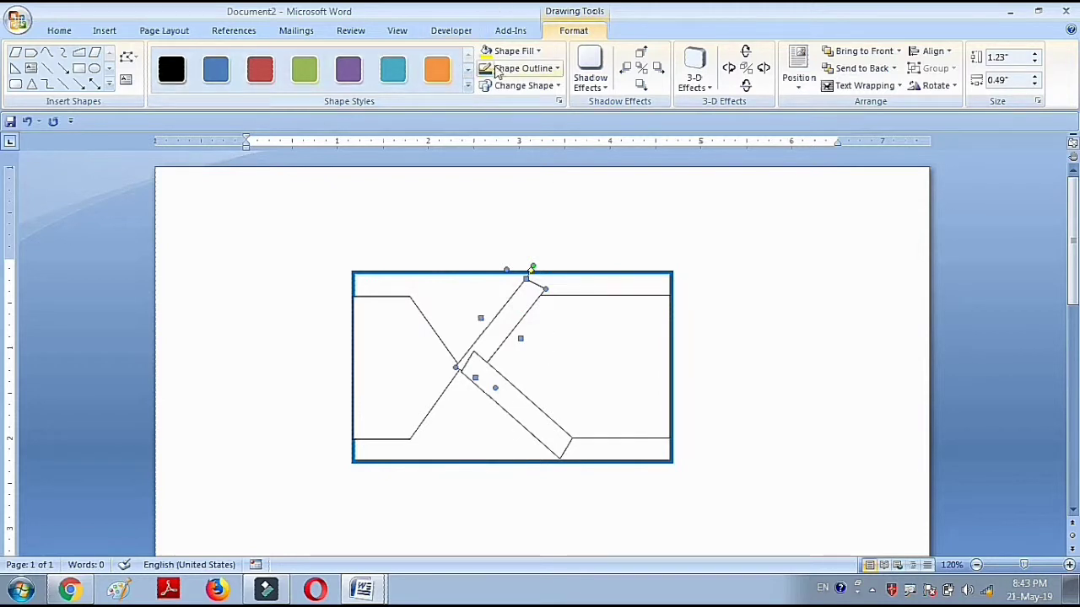
Step: Fill both chevron bars yellow
left_click(537, 51)
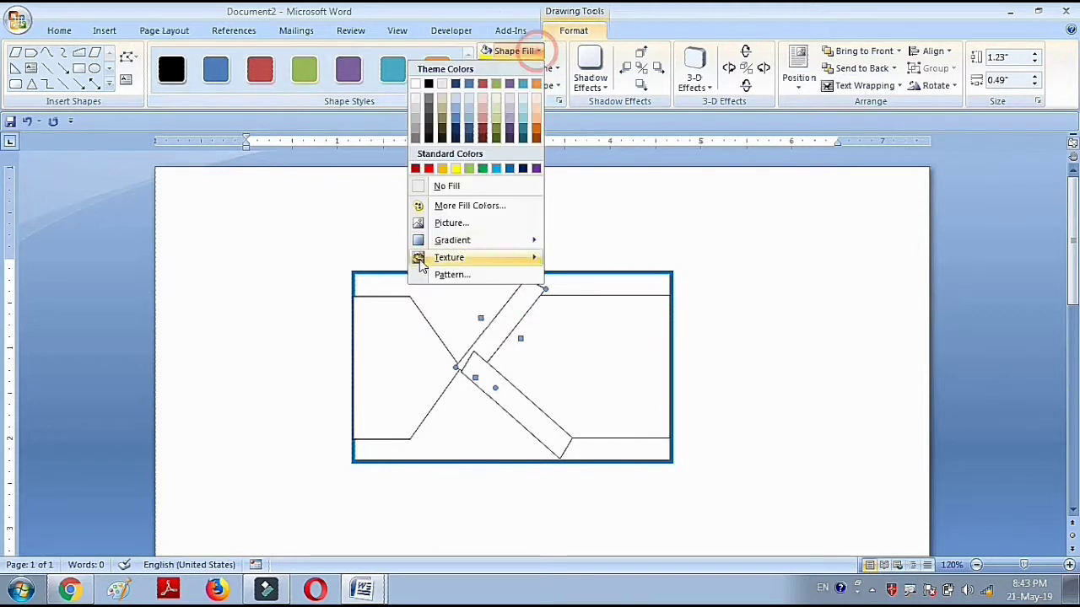
left_click(456, 169)
left_click(525, 424)
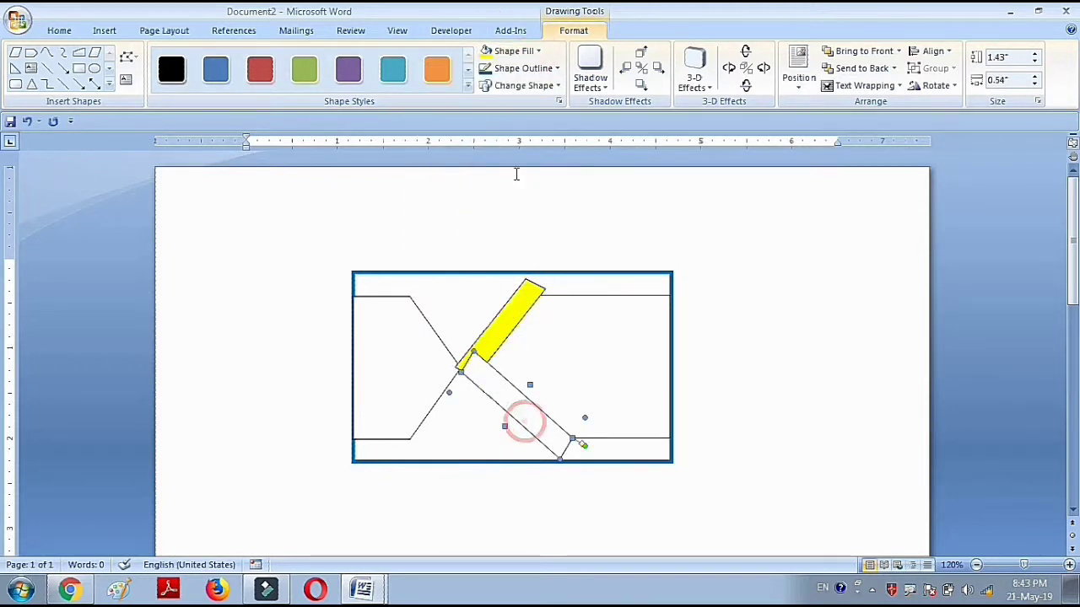
left_click(487, 51)
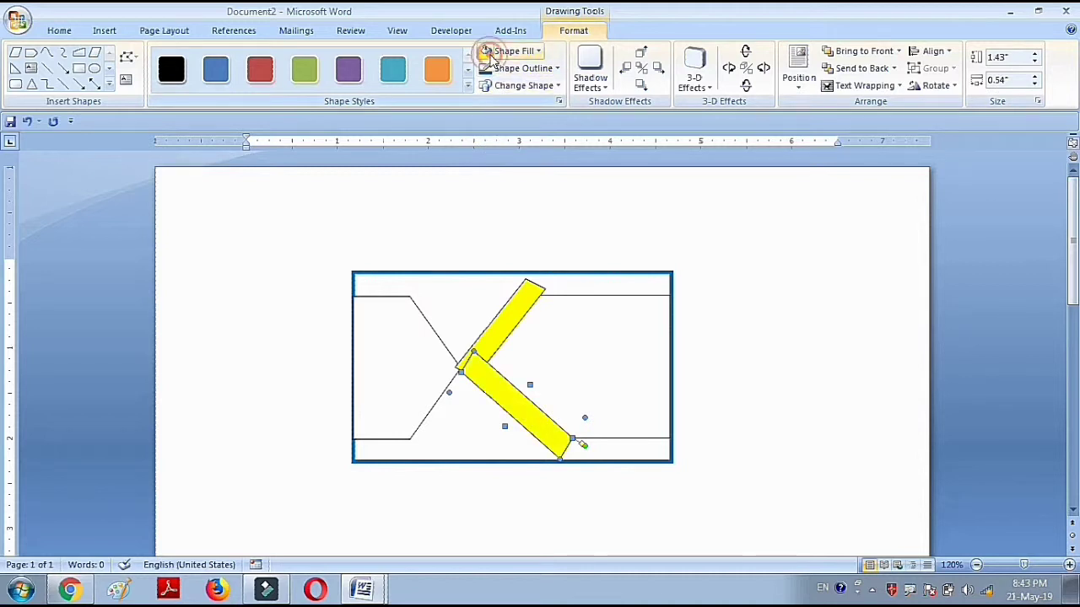
Step: Set No Outline on both yellow bars so they merge into one chevron
left_click(514, 308)
left_click(538, 70)
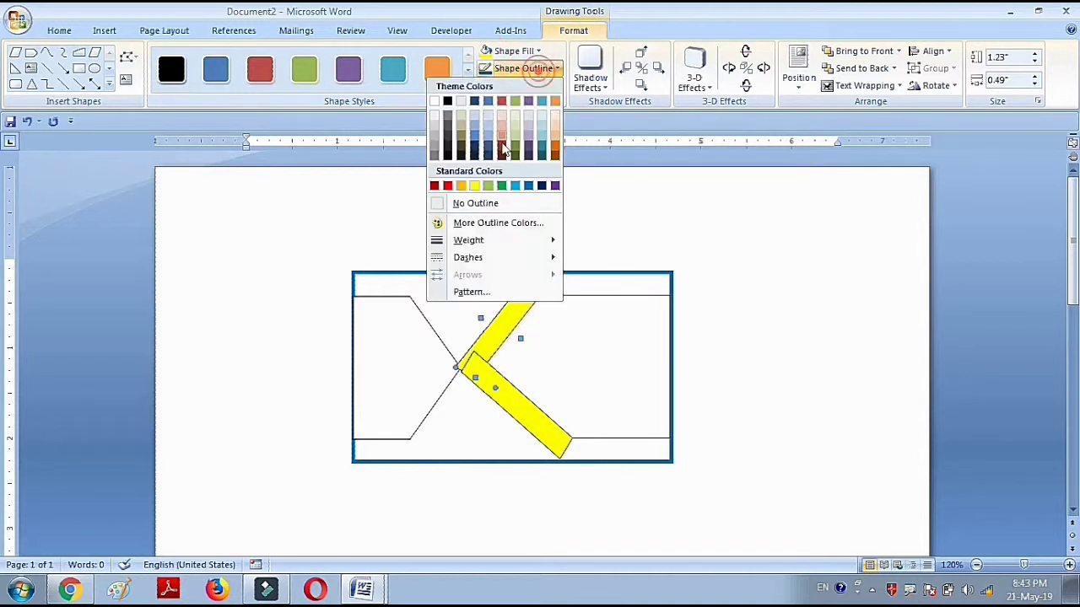
left_click(477, 203)
left_click(516, 413)
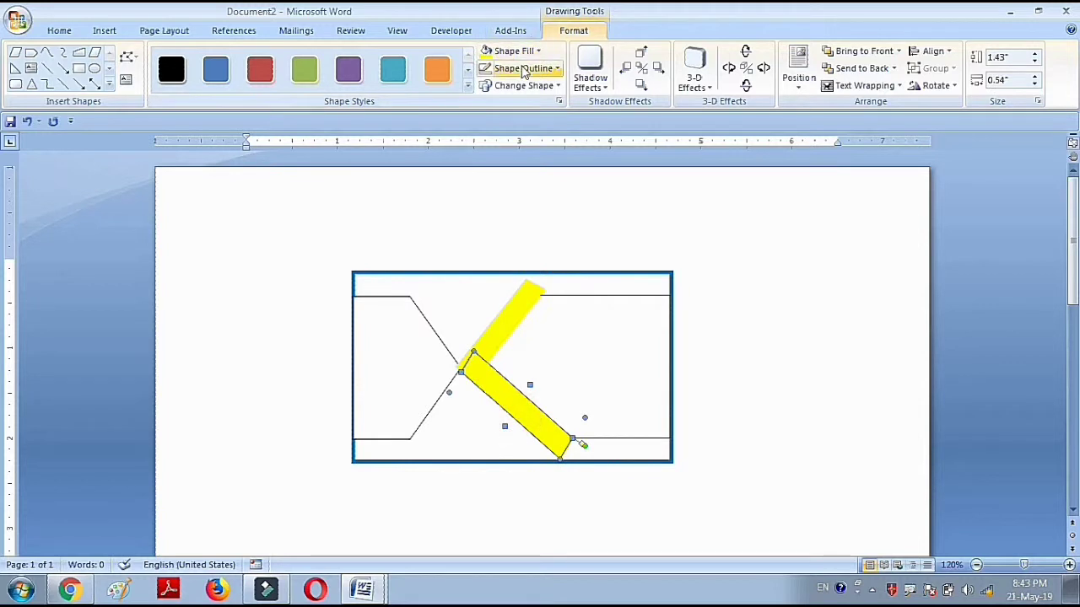
left_click(540, 68)
left_click(476, 202)
left_click(605, 371)
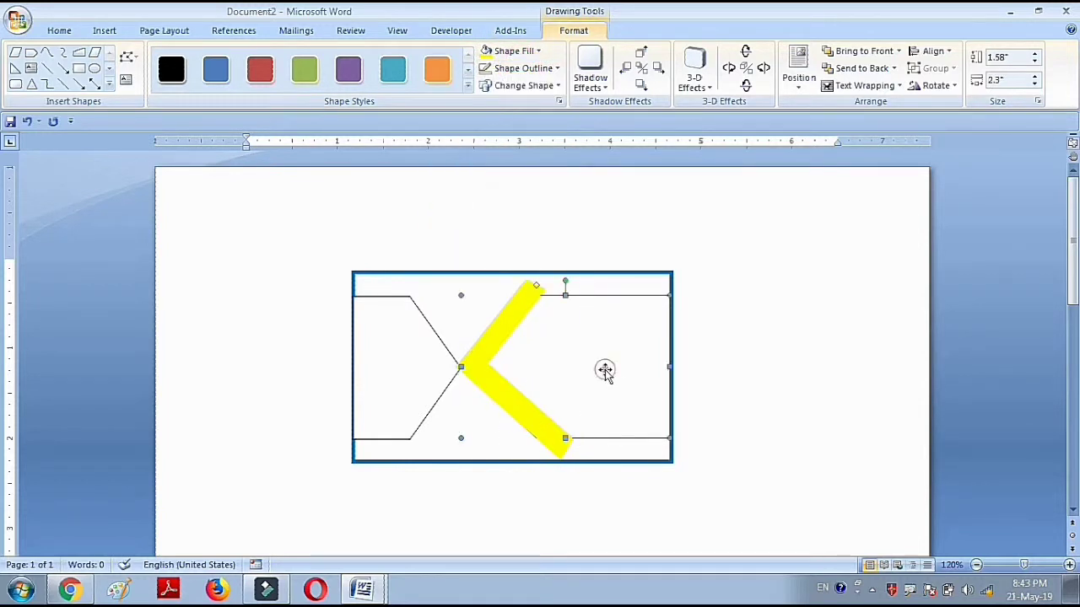
left_click(383, 374)
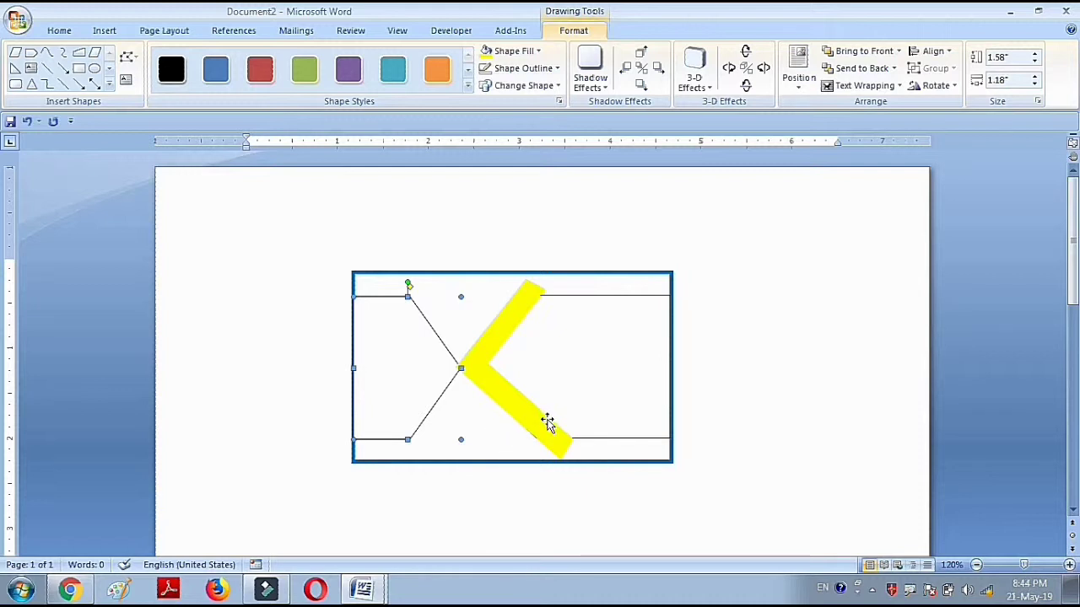
left_click(548, 423)
left_click(566, 354)
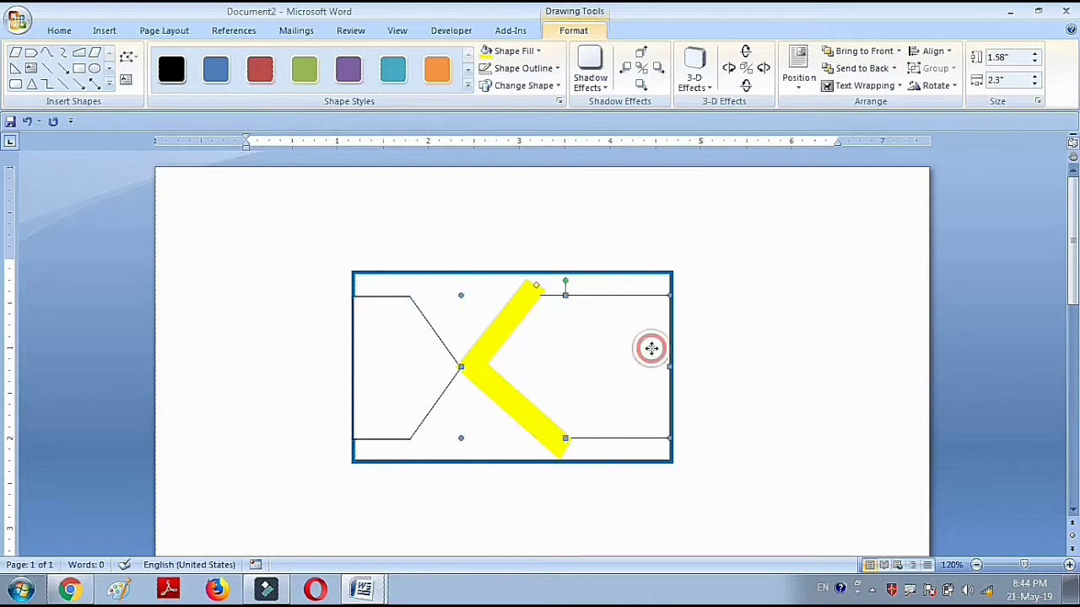
Step: Fill the right arrow orange and the card background with olive Tan, Background 2, Darker
left_click(526, 52)
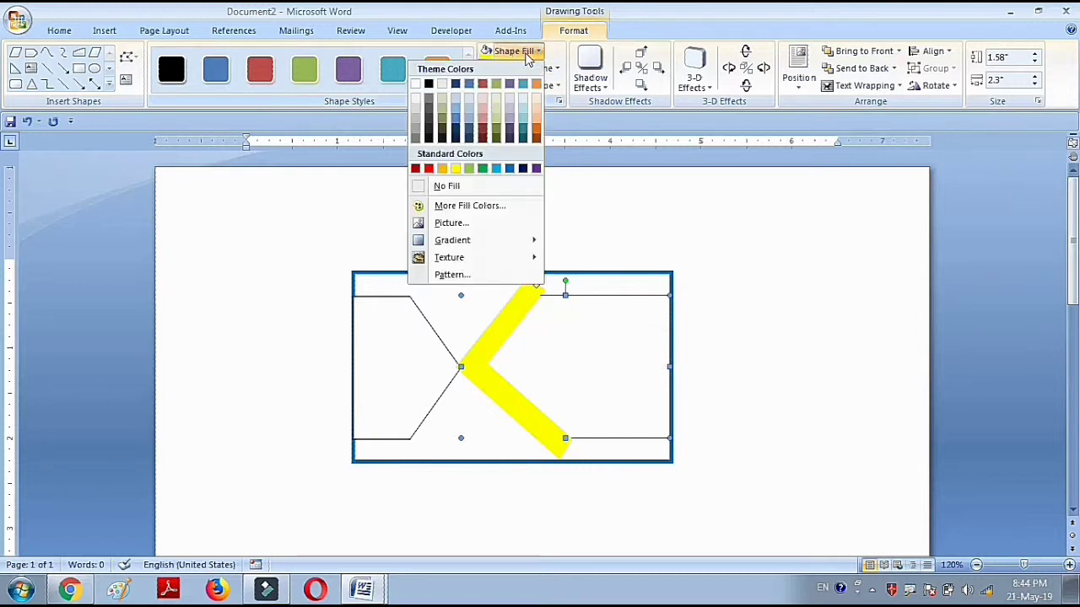
left_click(442, 169)
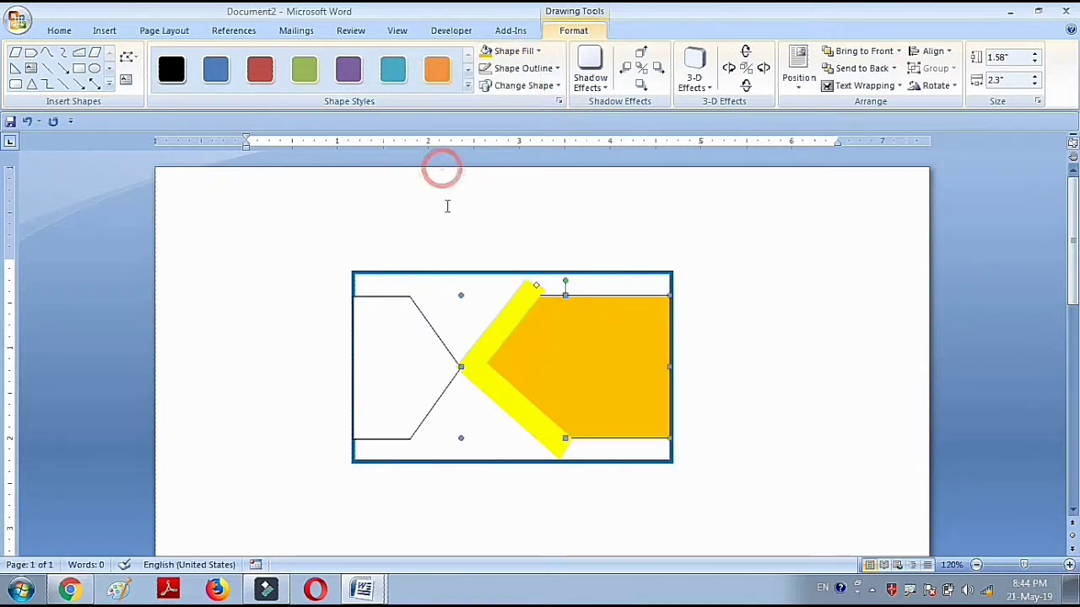
left_click(408, 331)
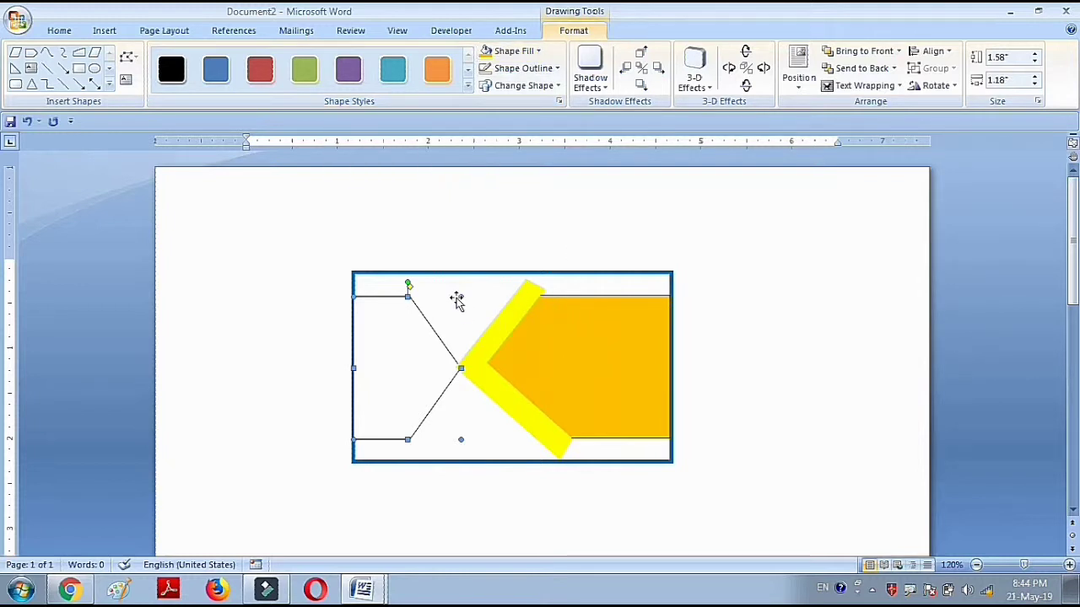
left_click(607, 281)
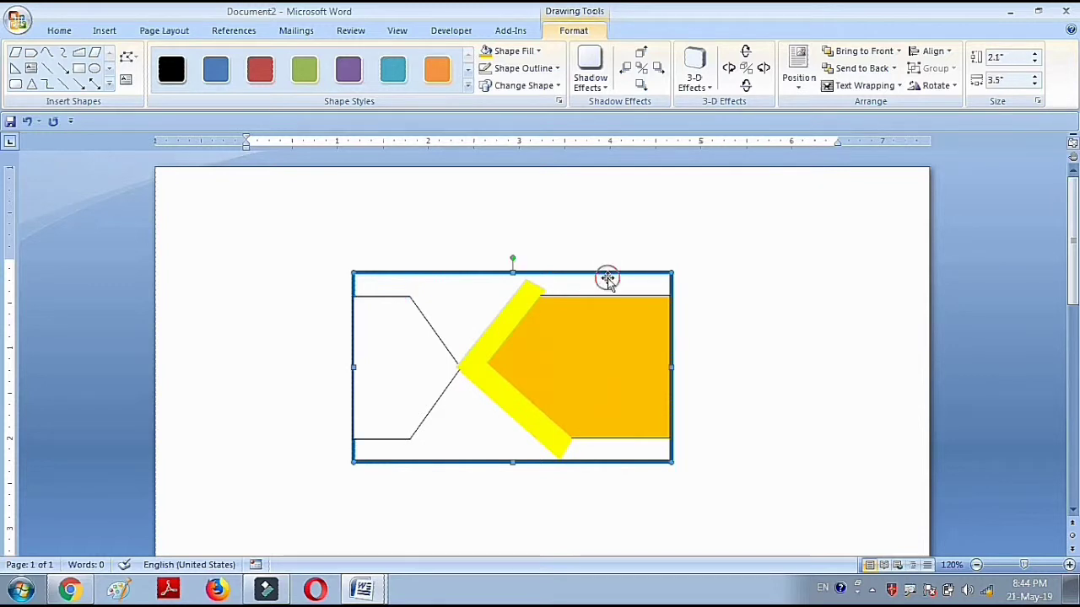
left_click(537, 51)
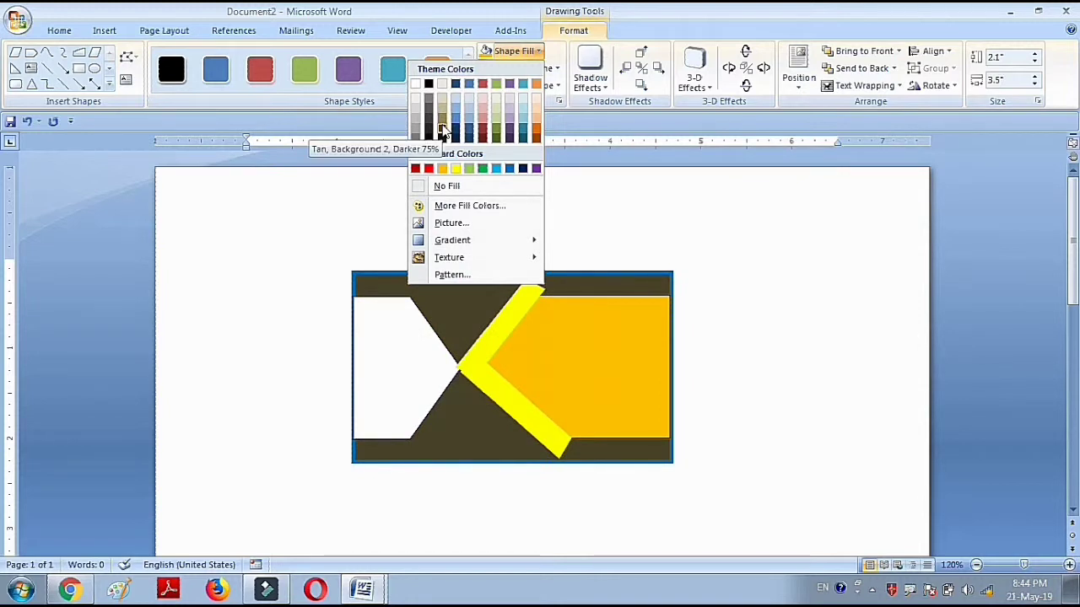
left_click(441, 121)
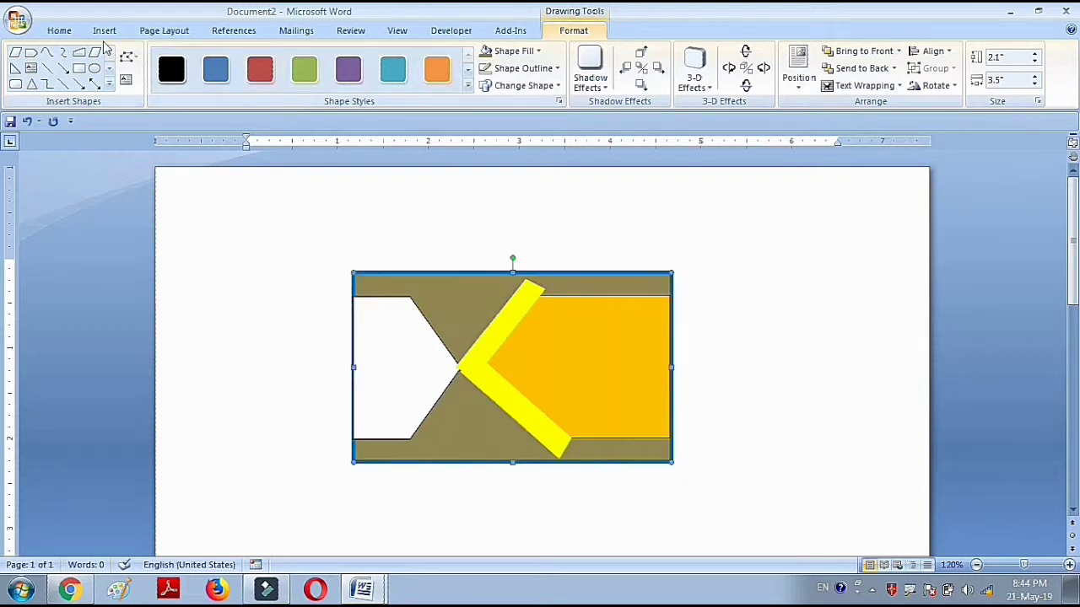
Step: Draw a thin rectangle across the card's top edge and fill it black
left_click(78, 68)
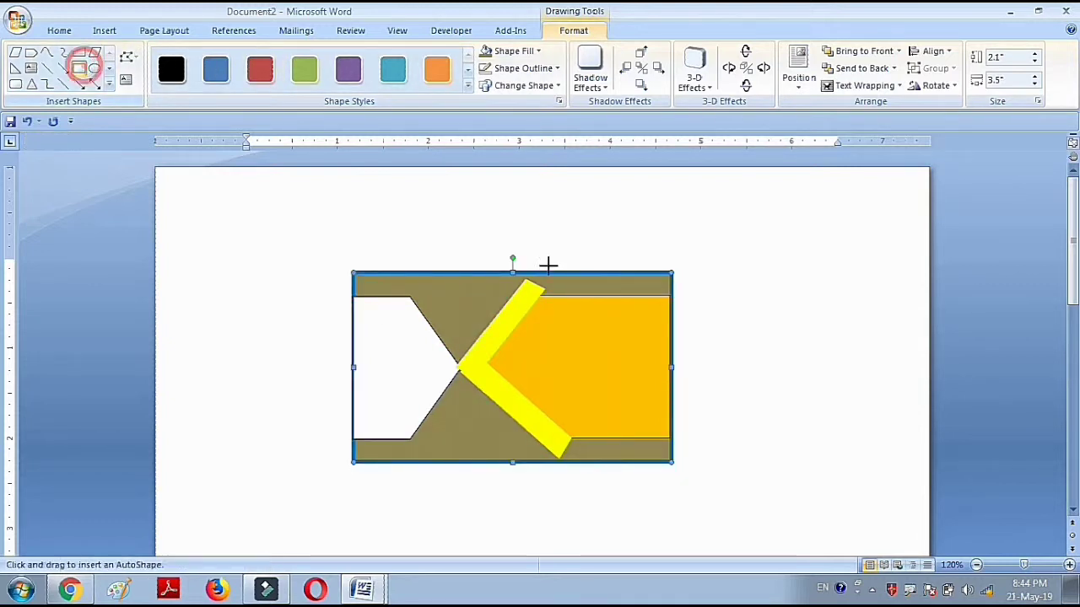
left_click_drag(355, 275, 667, 304)
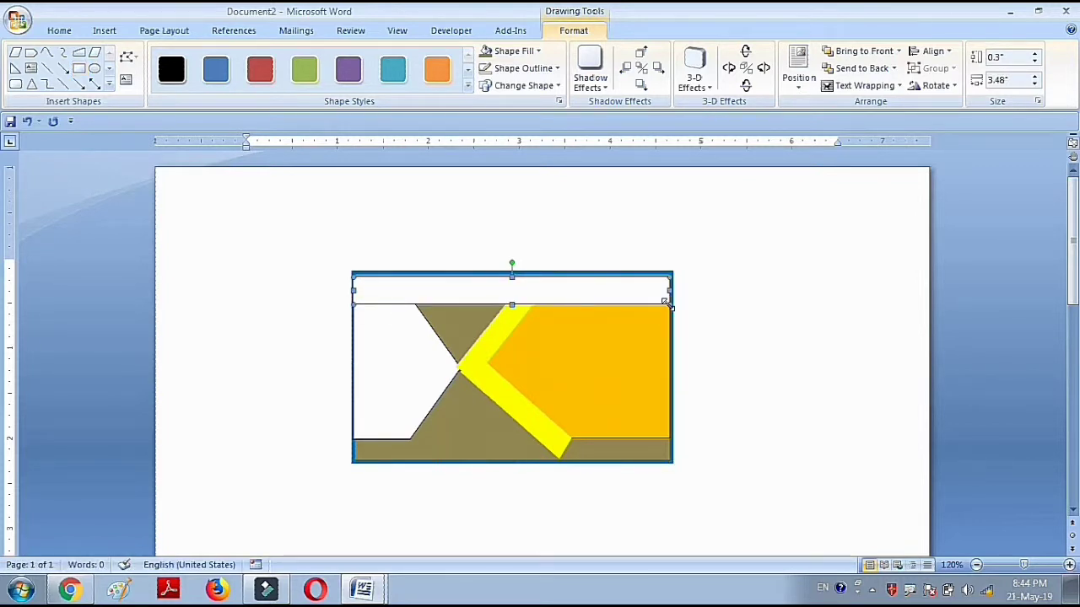
key("Up")
key("Up")
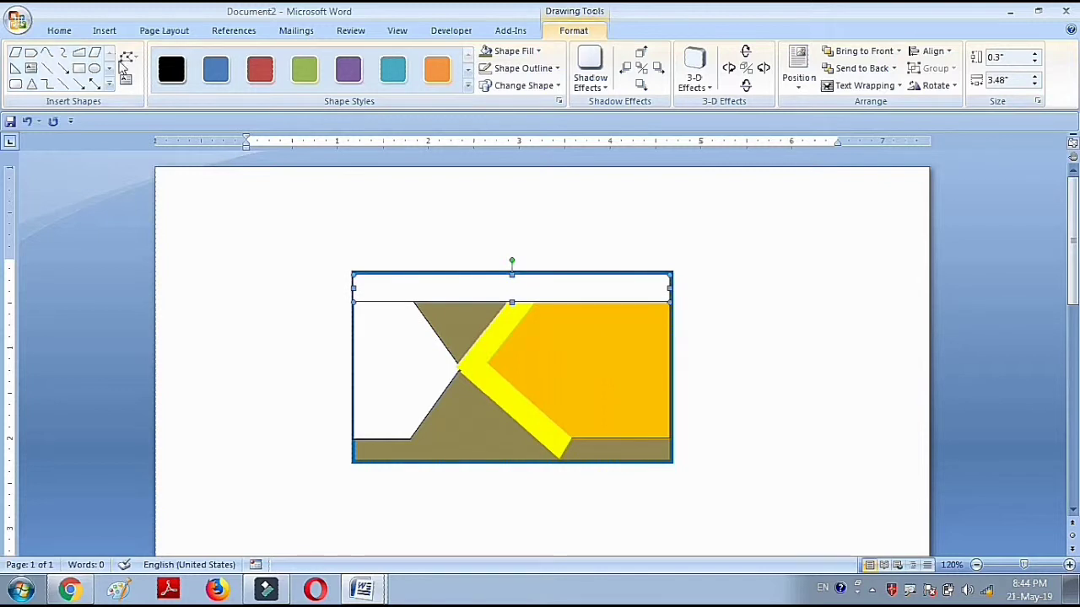
left_click(513, 51)
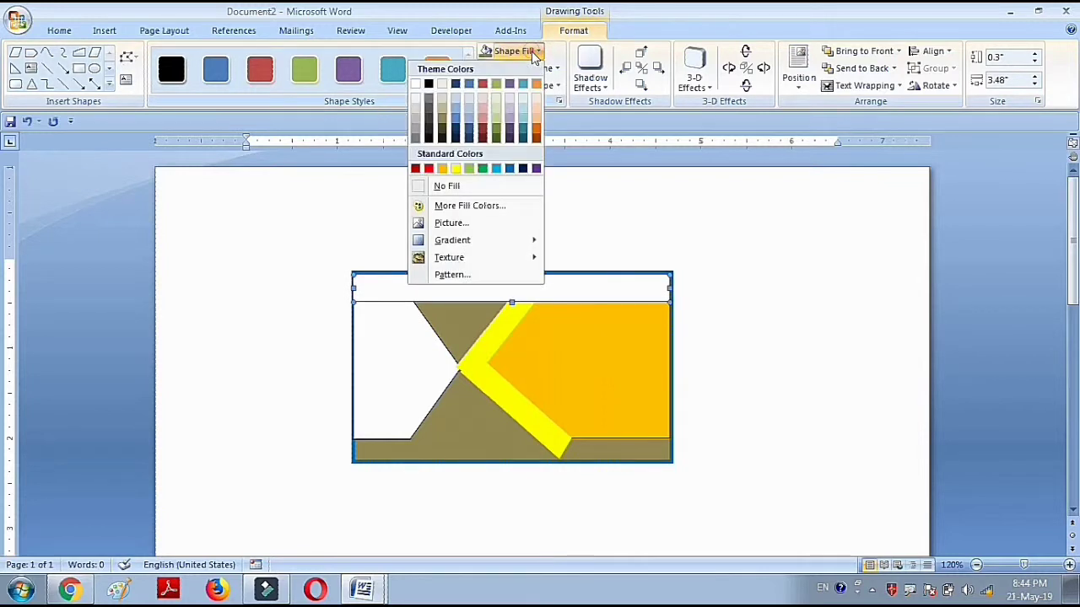
left_click(428, 84)
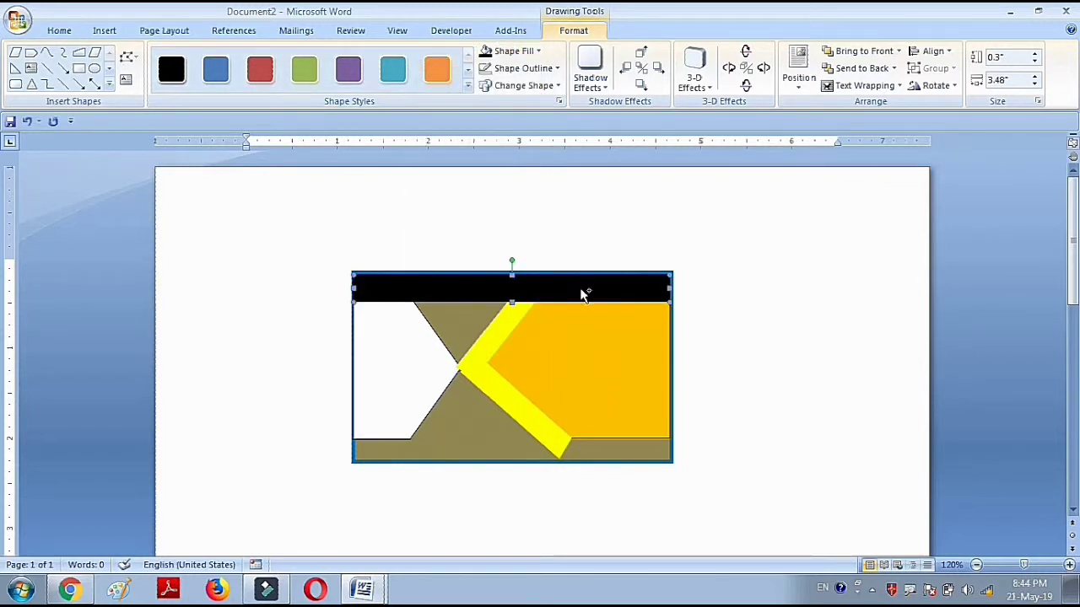
Step: Duplicate the black bar with Ctrl+D and move the copy down to the card's bottom edge
key("ctrl+d")
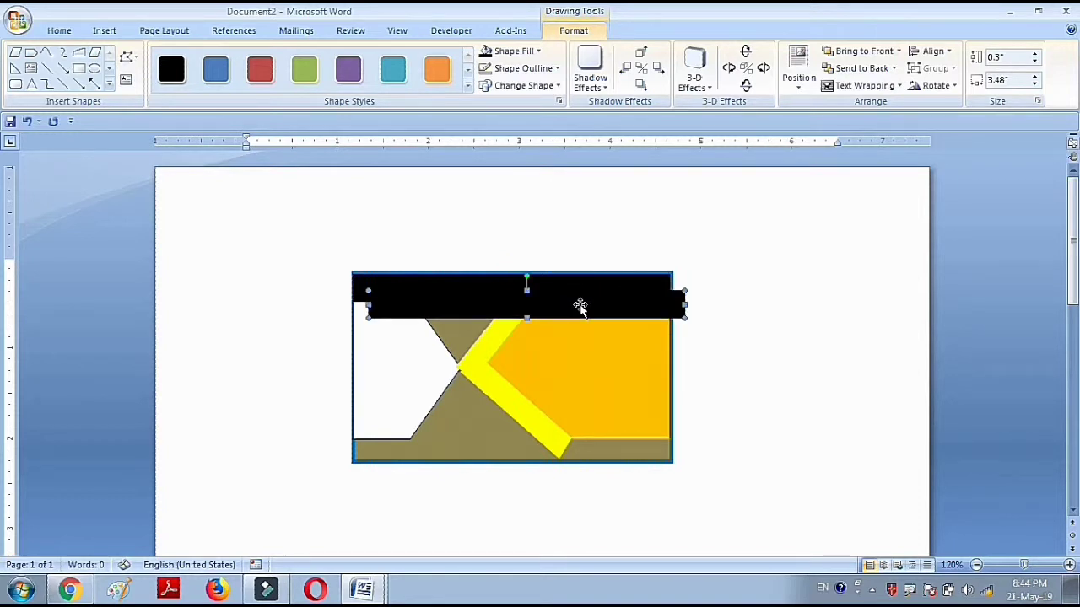
left_click_drag(581, 305, 561, 426)
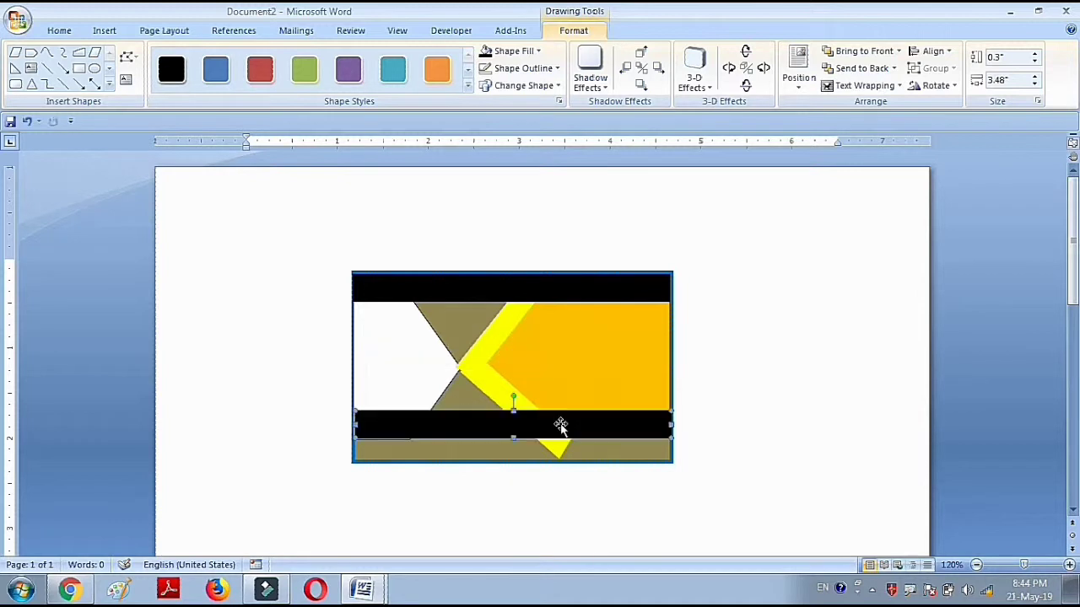
key("Down")
key("Down")
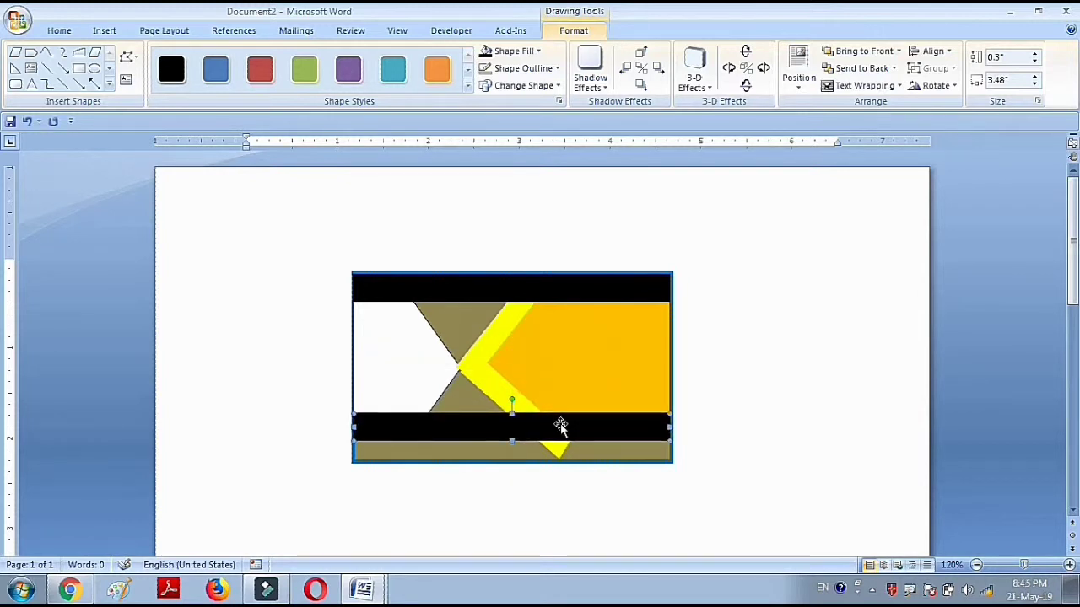
key("Down")
key("Down")
key("Down")
key("Down")
key("Down")
key("Down")
key("Down")
key("Down")
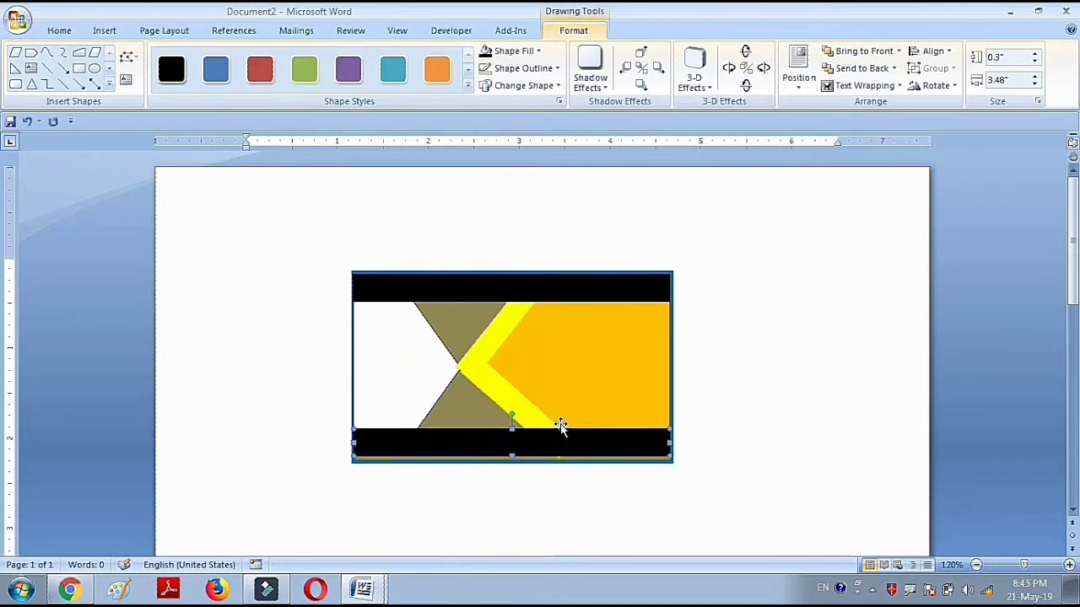
key("Down")
key("Down")
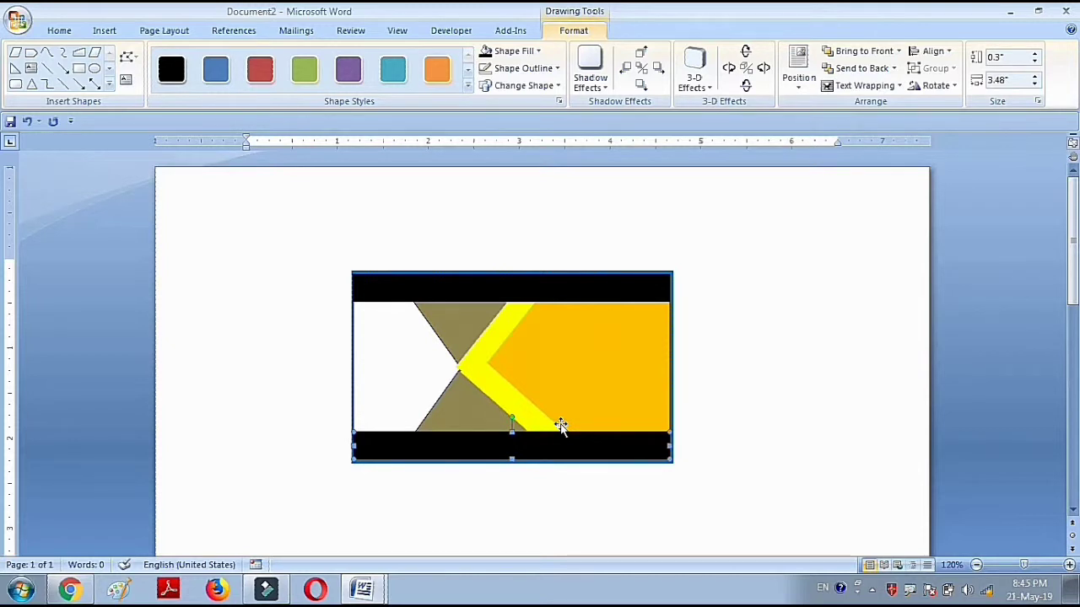
Step: Set the bottom bar flush with the lower edge, then check the chevron, orange and white shapes
left_click_drag(565, 439, 564, 442)
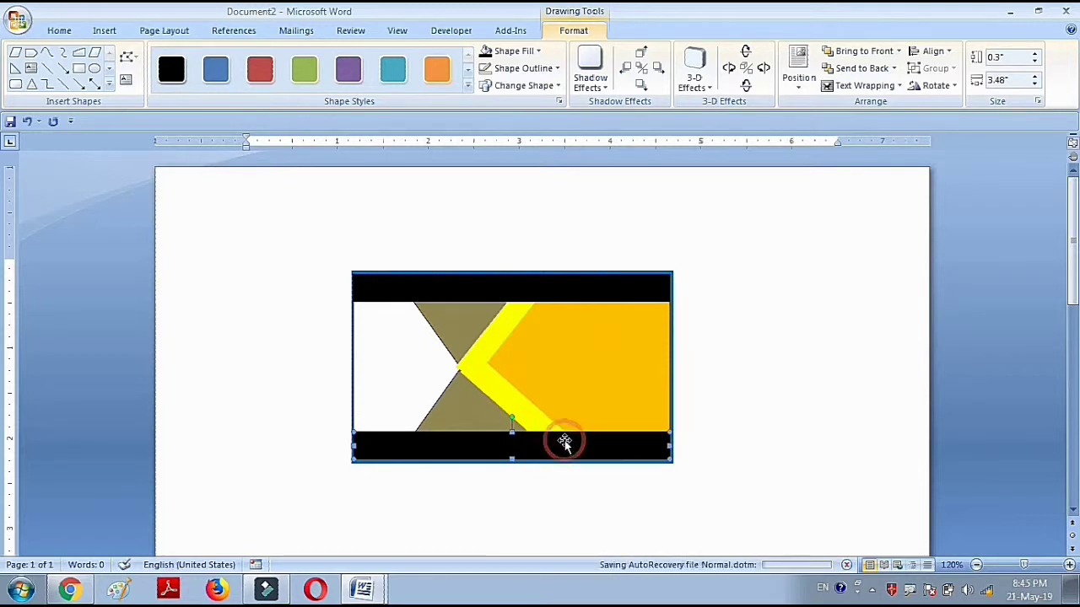
left_click(784, 289)
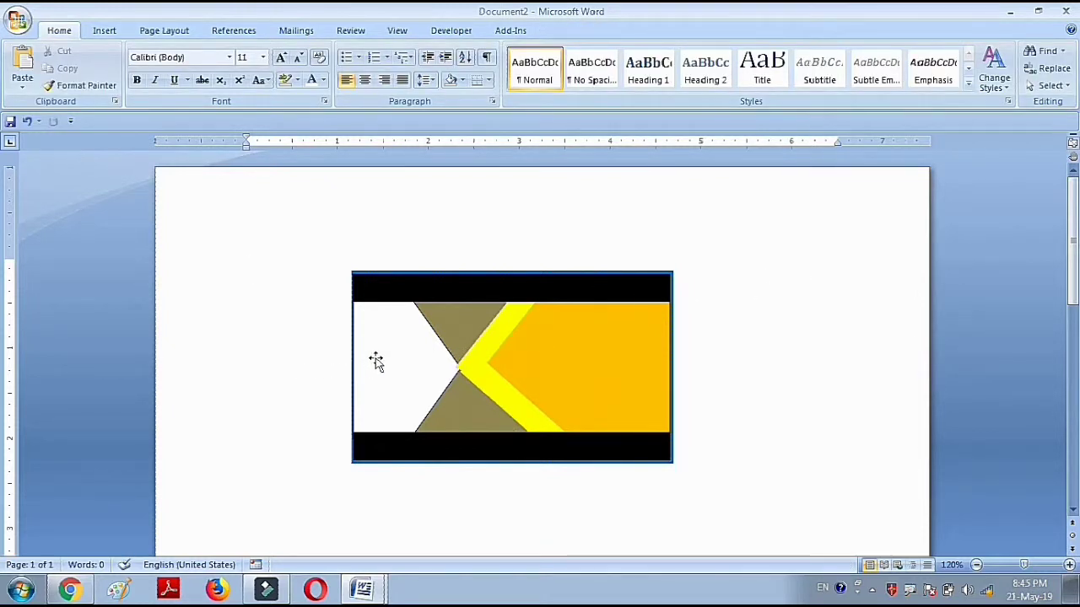
left_click(505, 393)
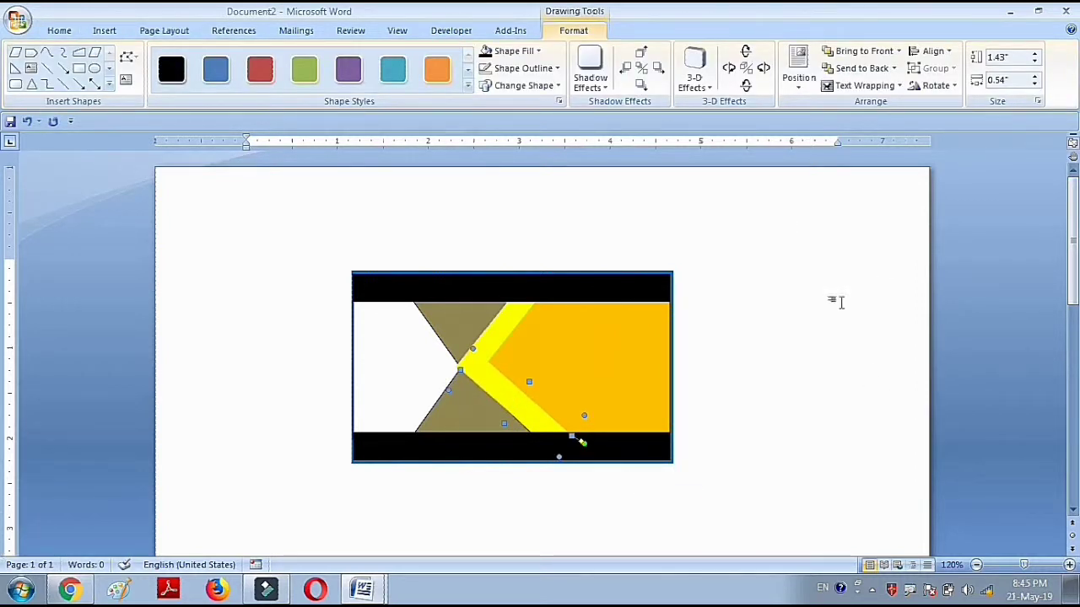
left_click(605, 367)
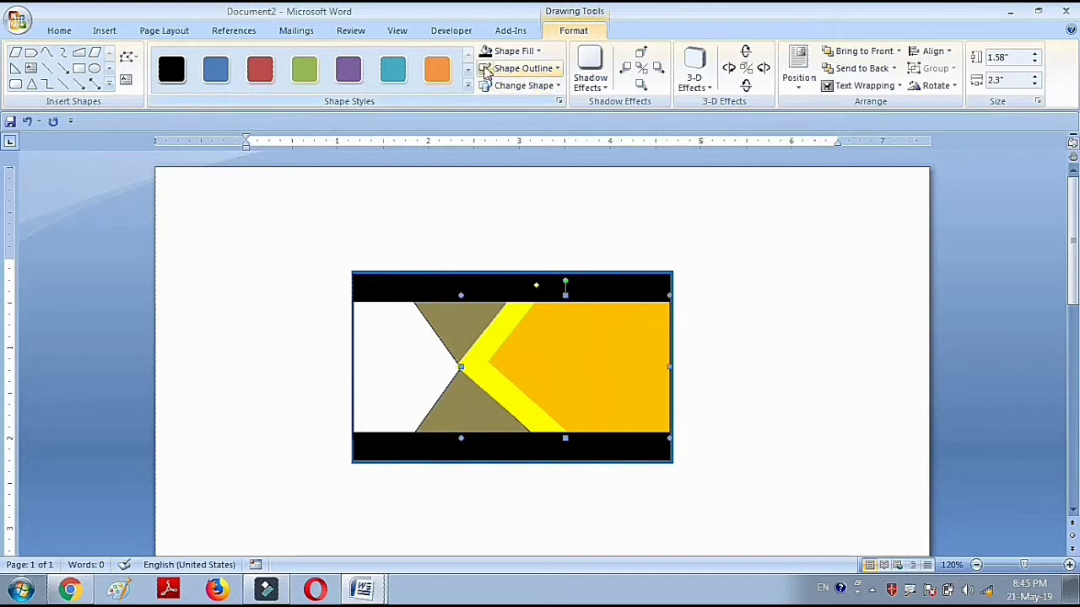
left_click(446, 375)
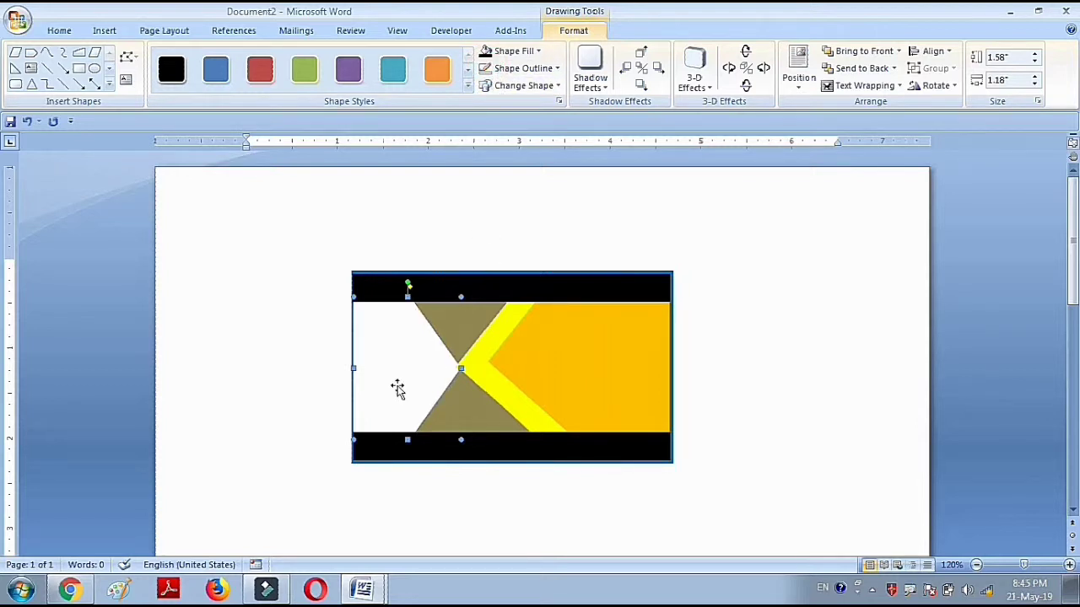
left_click(104, 30)
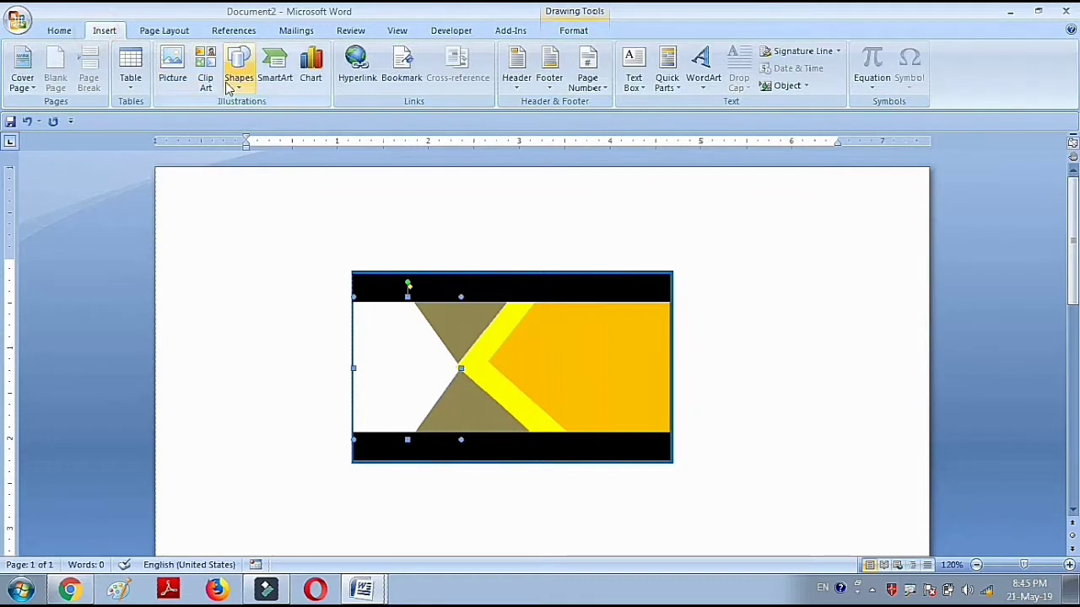
Step: Insert the picture logo channel.png and set its width to 2.5"
left_click(172, 68)
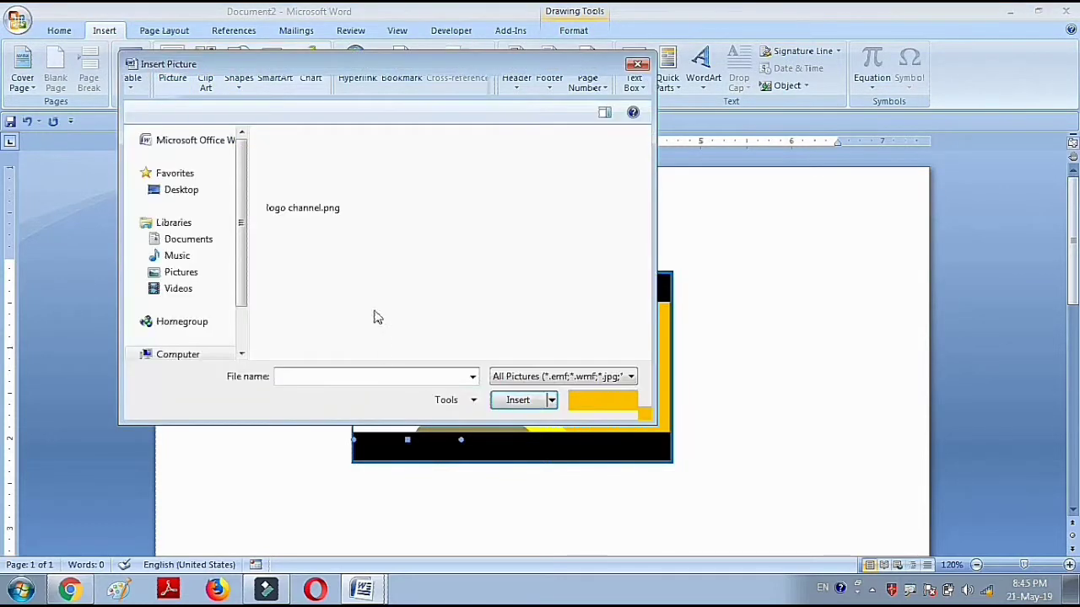
left_click(302, 169)
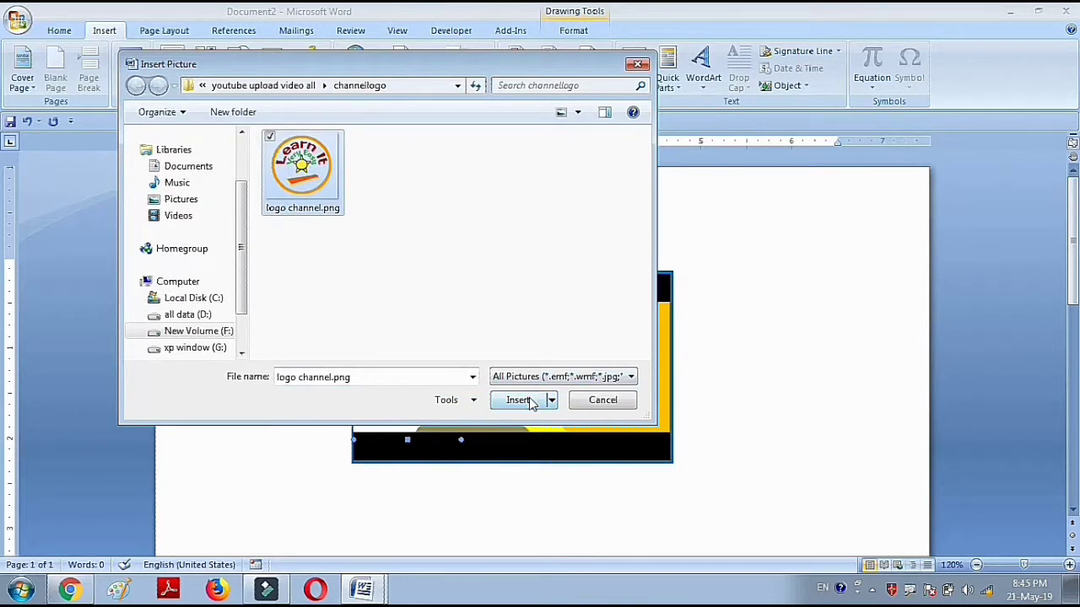
left_click(518, 400)
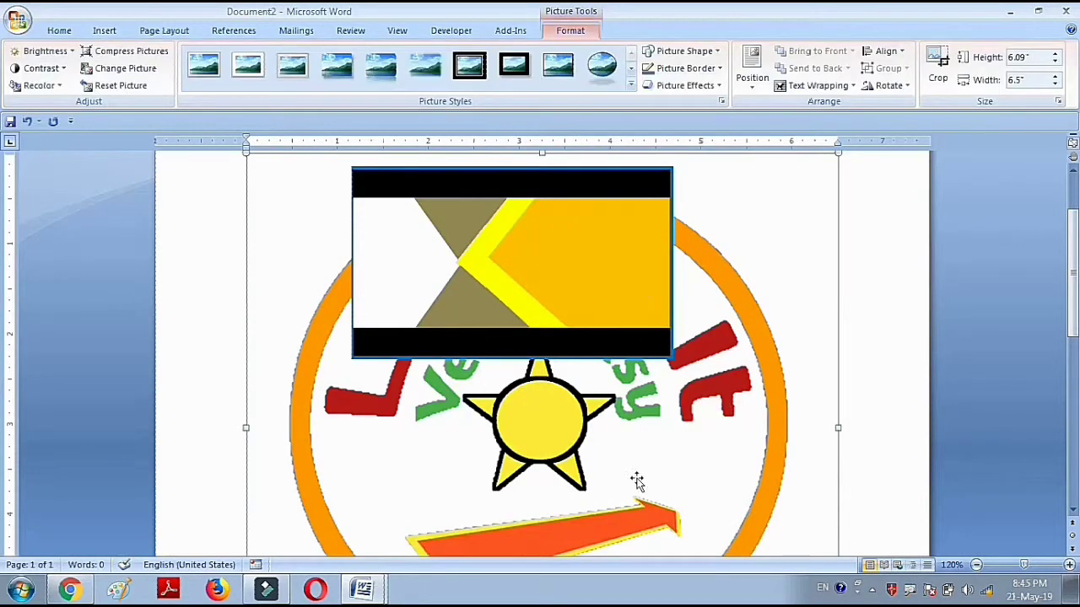
left_click(1038, 81)
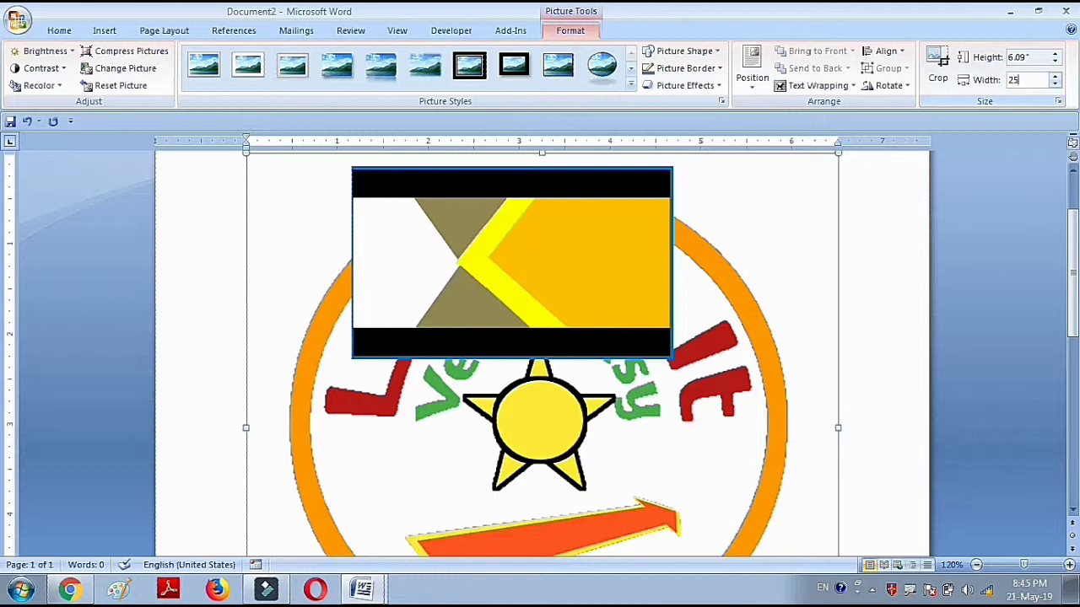
key("Return")
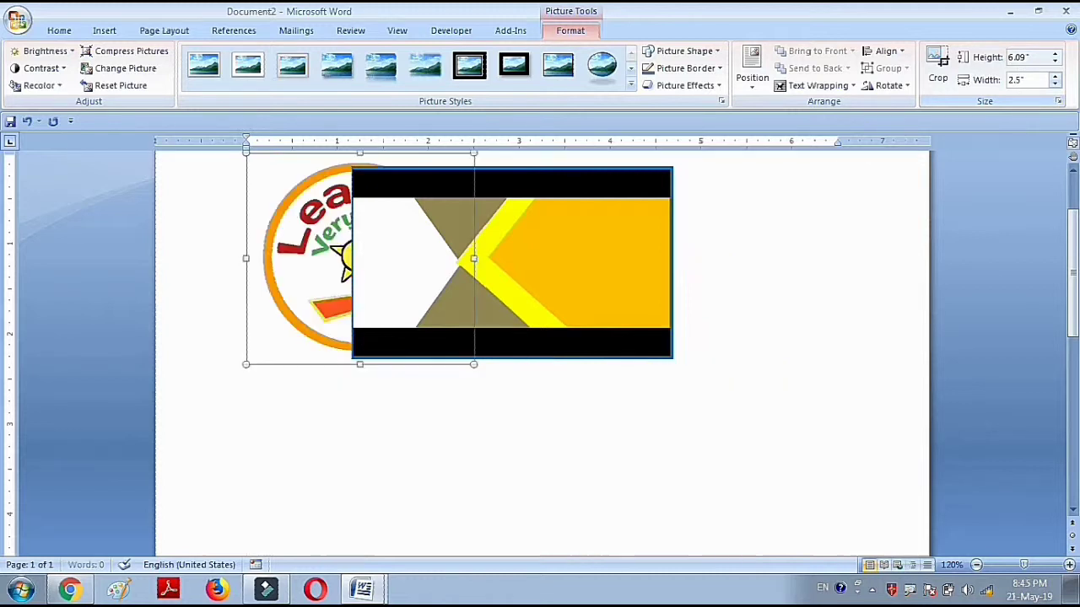
Step: Set the logo In Front of Text, shrink it to about 0.7" and move it onto the white upper-left area
left_click(817, 86)
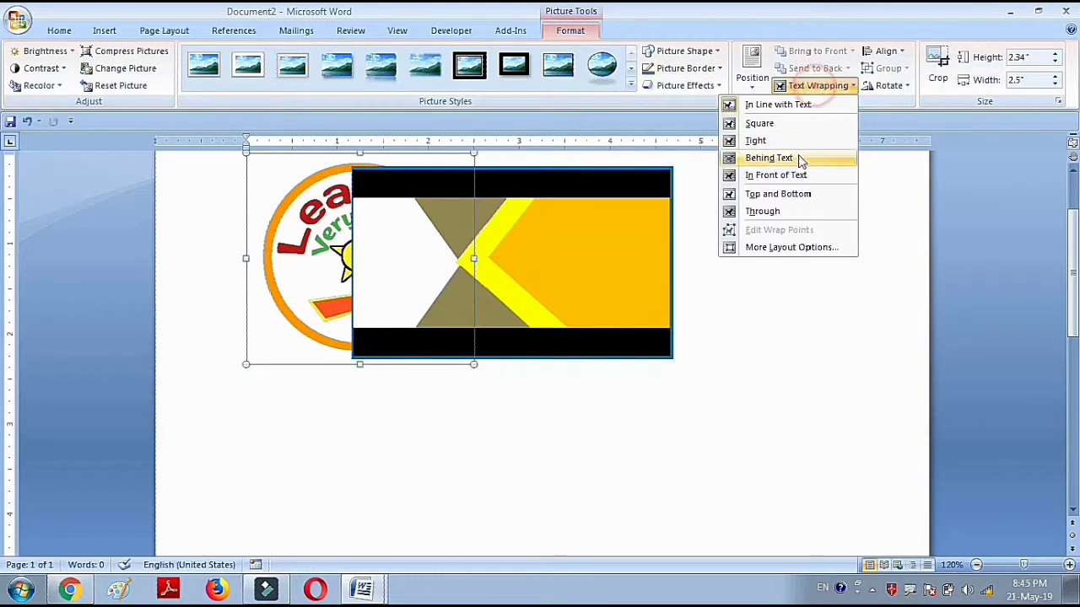
left_click(800, 174)
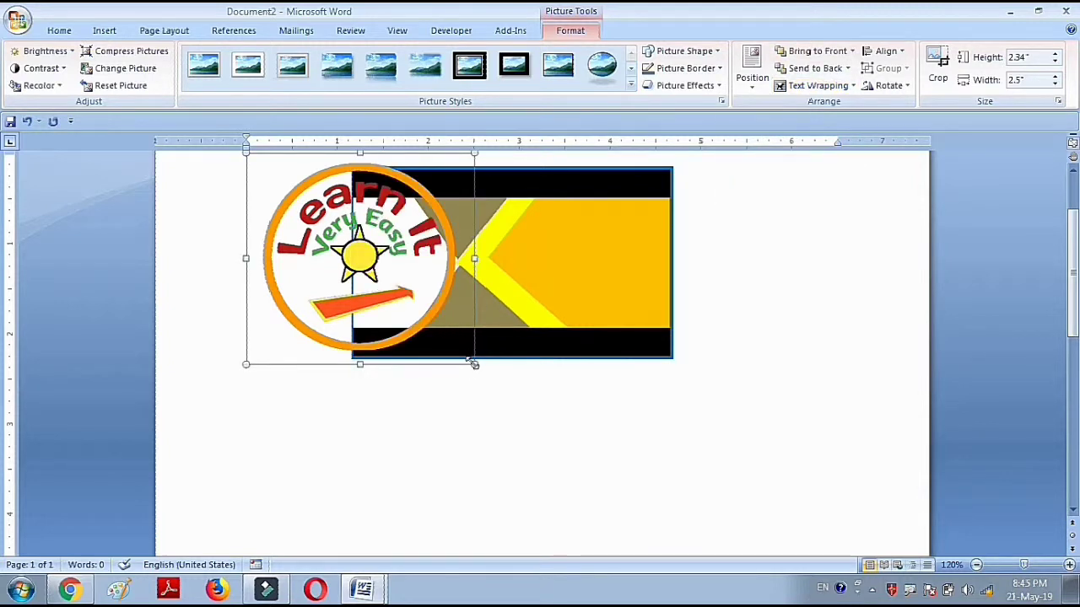
left_click(473, 361)
left_click_drag(321, 214, 312, 214)
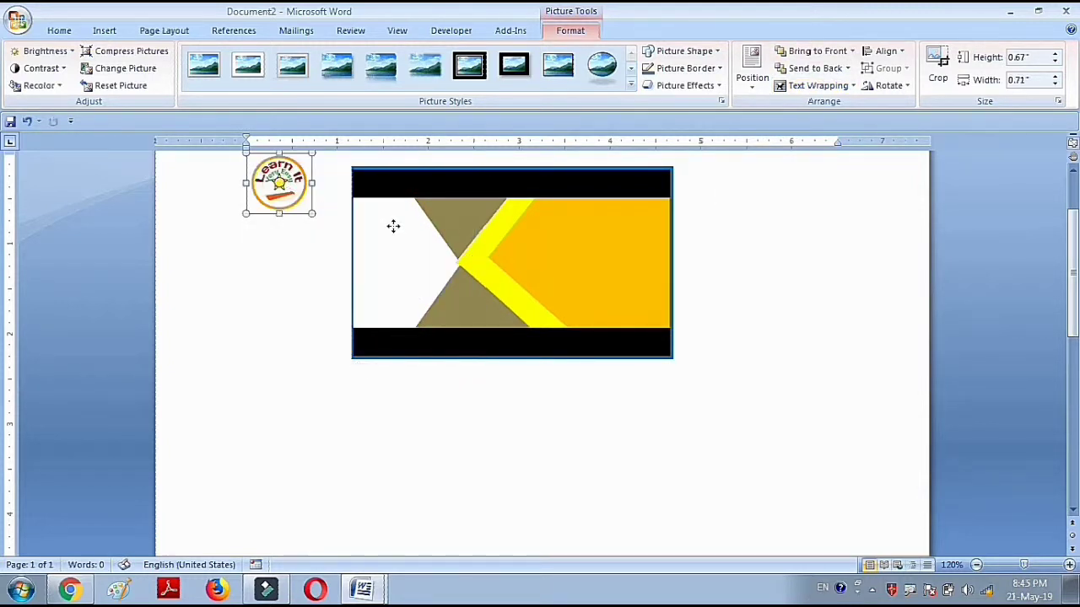
left_click_drag(392, 221, 393, 223)
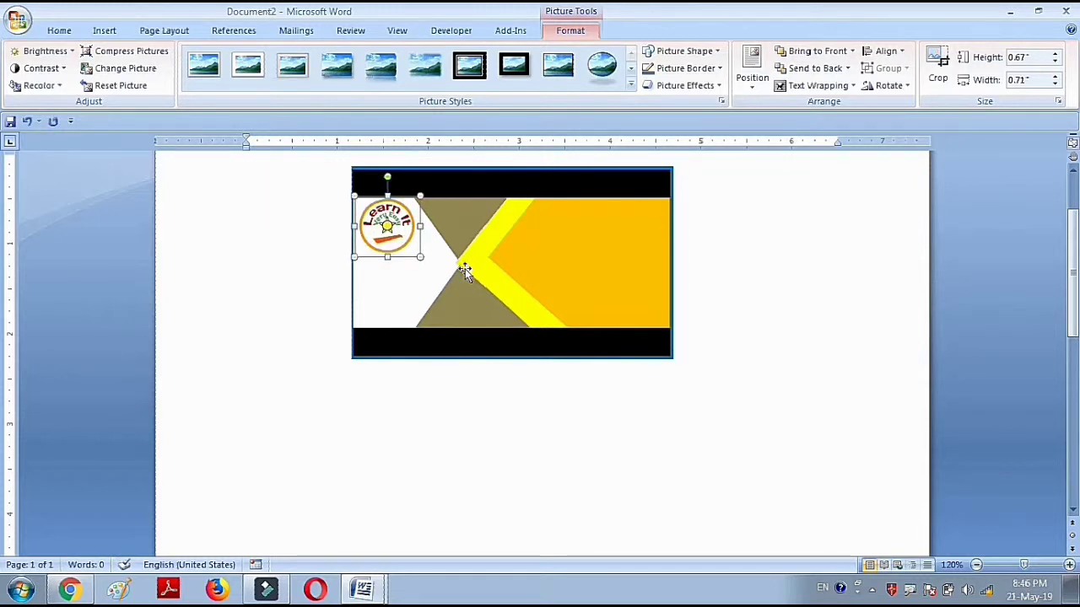
Step: Draw a text box below the logo and type 'Computer' in it
left_click(402, 275)
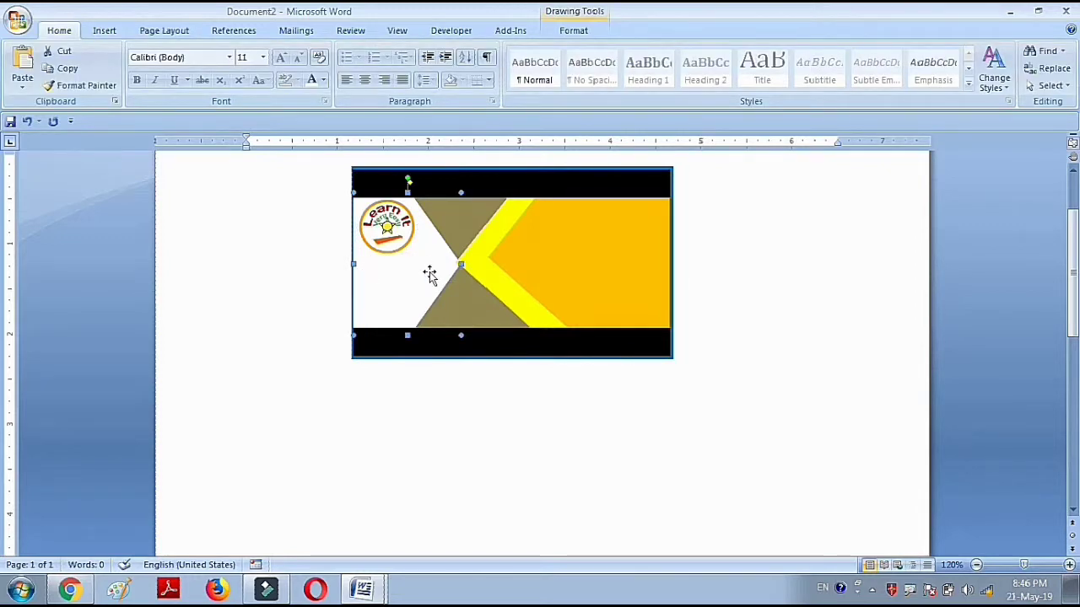
left_click(104, 30)
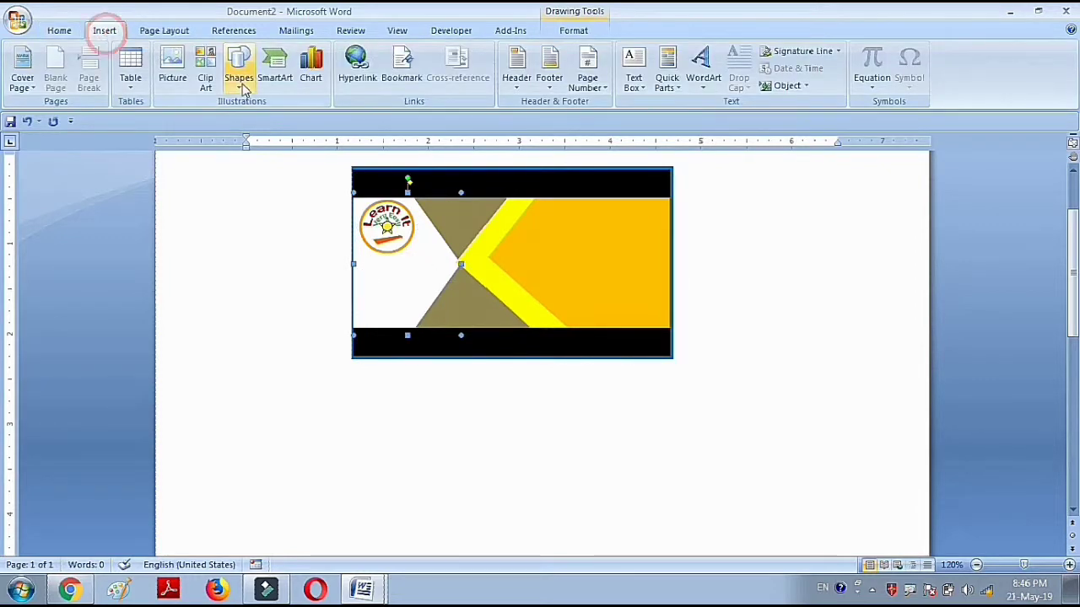
left_click(239, 72)
left_click(183, 119)
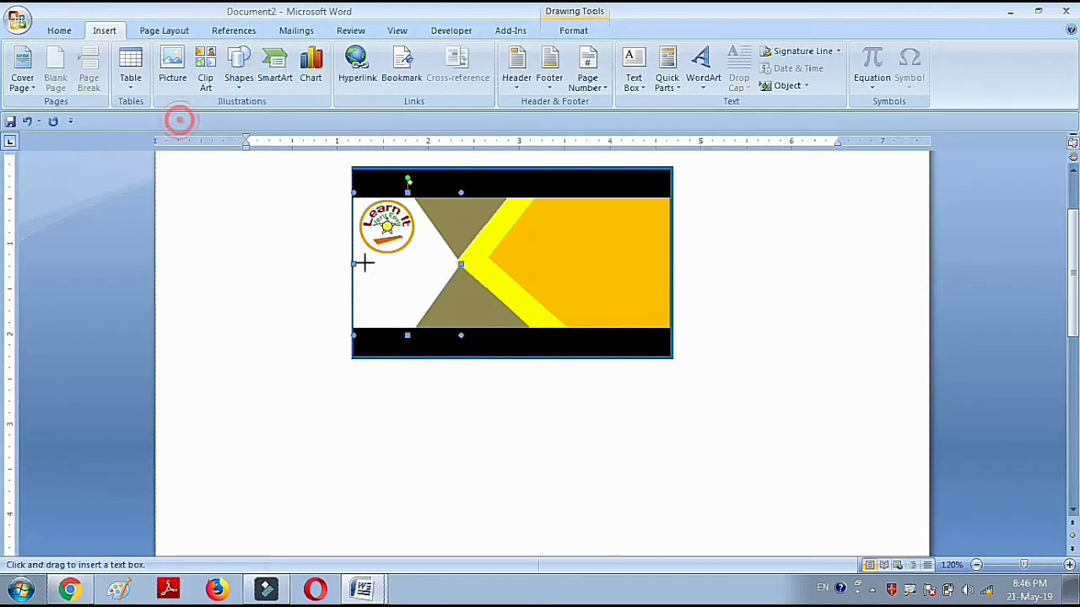
left_click_drag(358, 262, 438, 292)
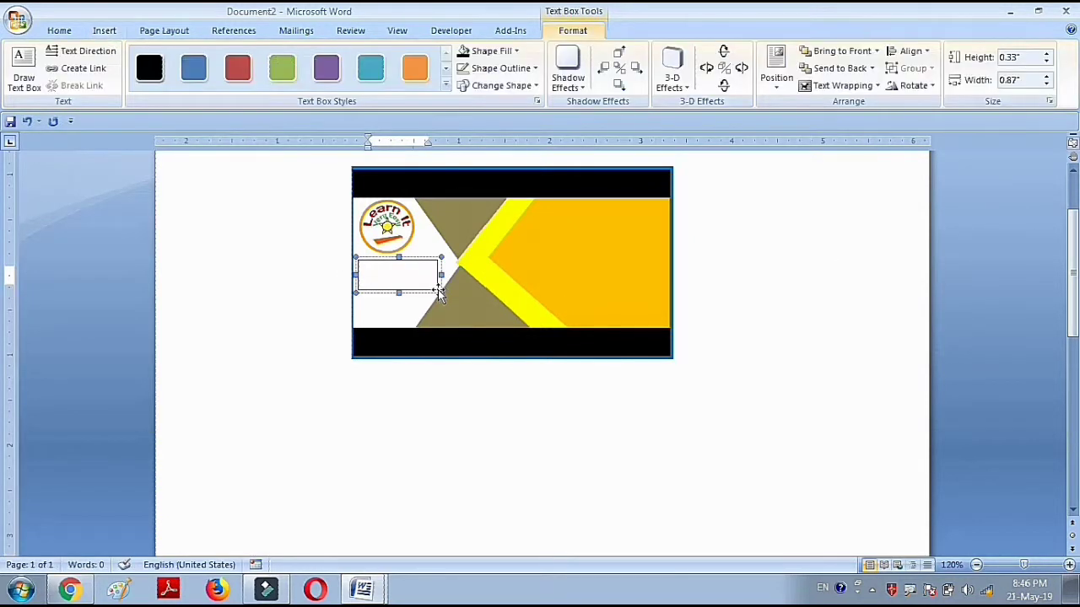
type("Computer")
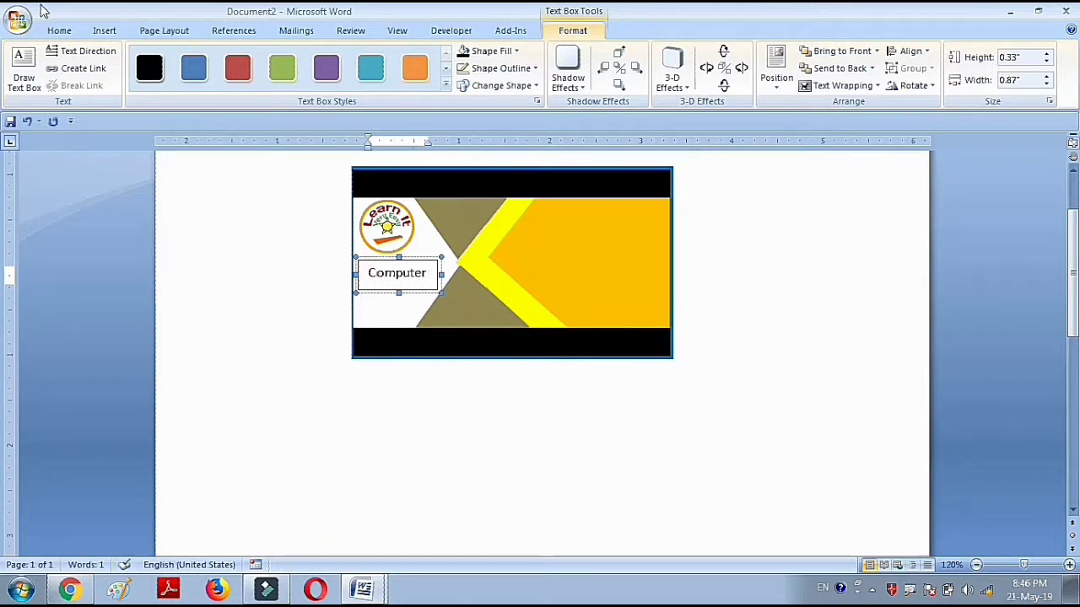
Step: Shrink the text to size 5 and start a second line with 'Sc E'
left_click(59, 31)
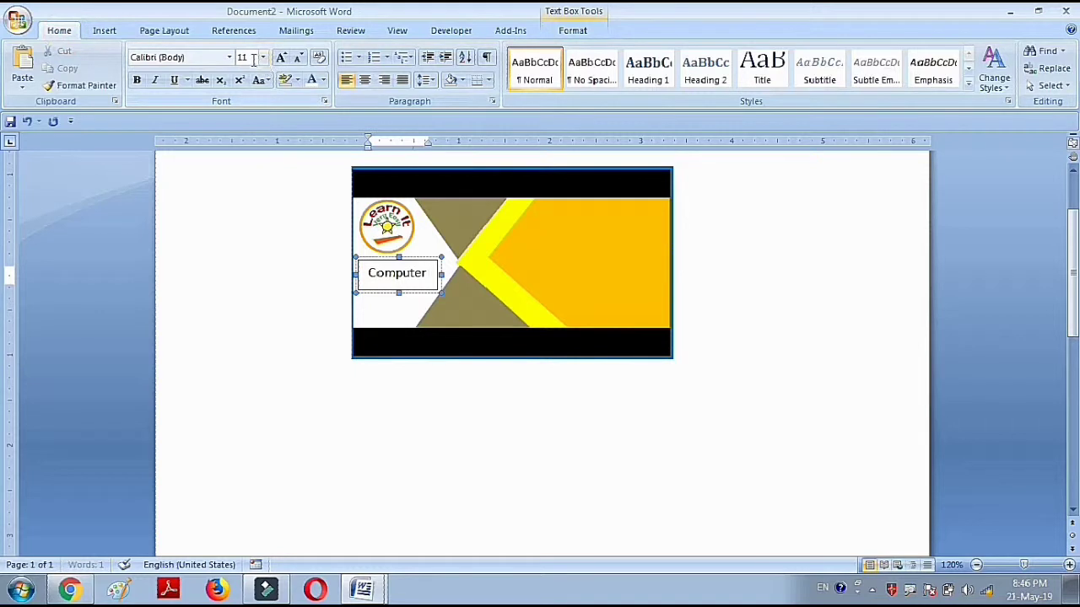
left_click(298, 59)
left_click(299, 61)
left_click(298, 61)
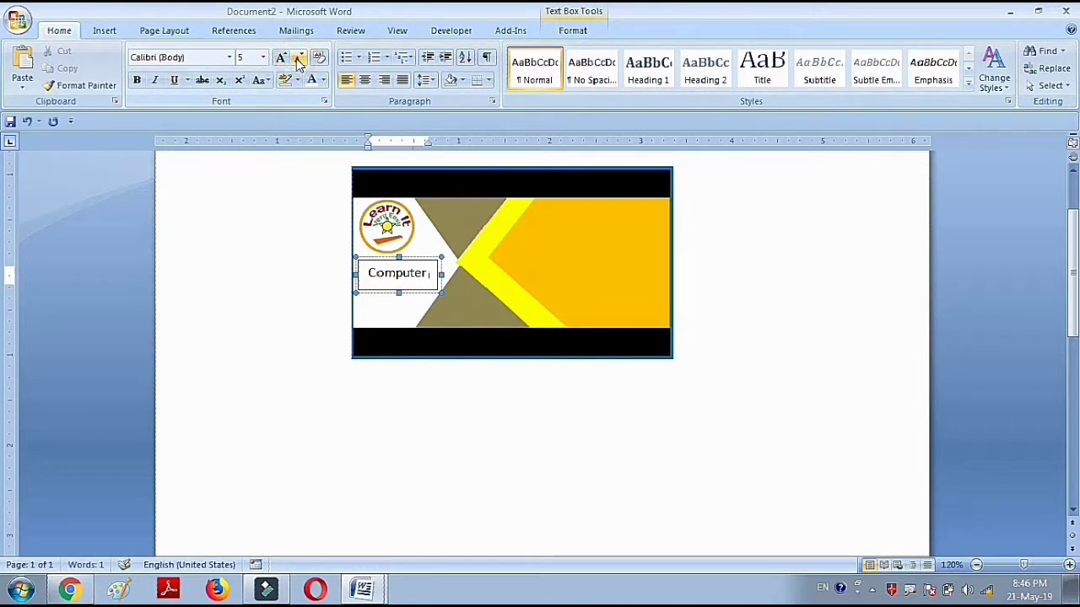
key("Return")
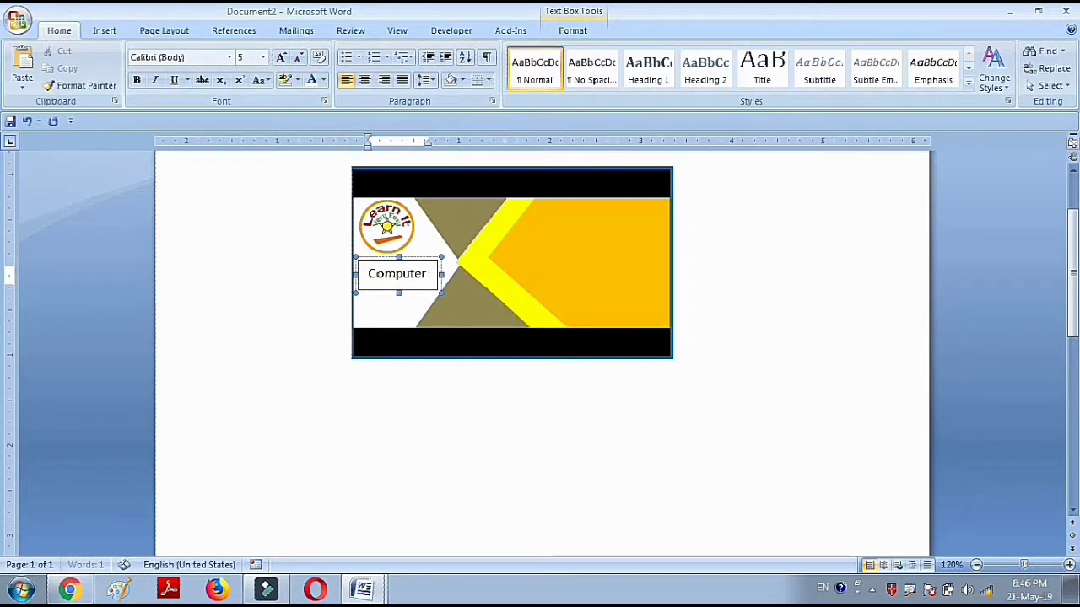
type("Sc")
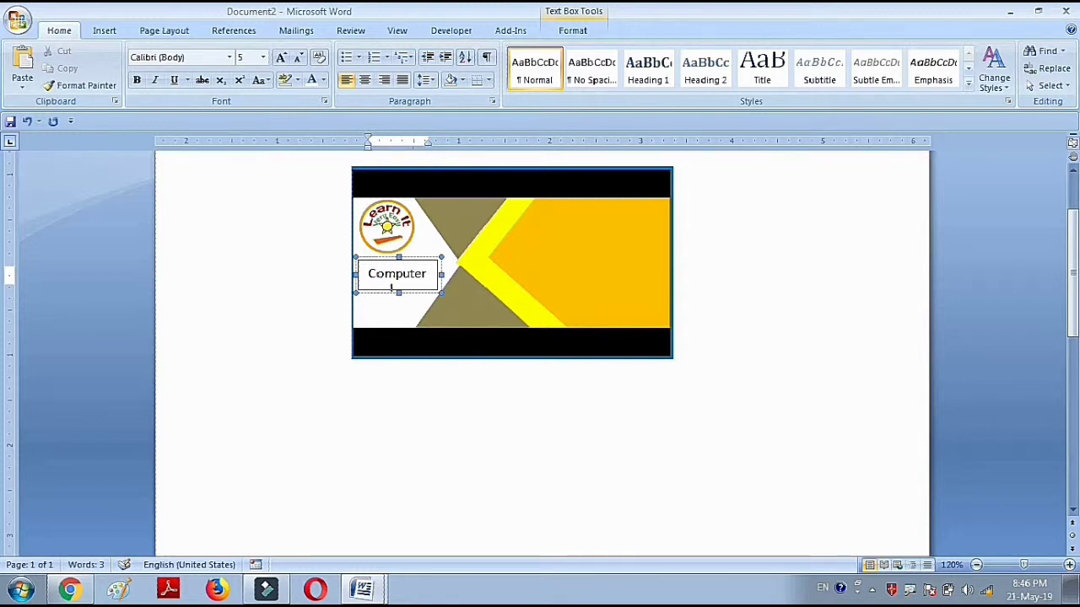
type(" E")
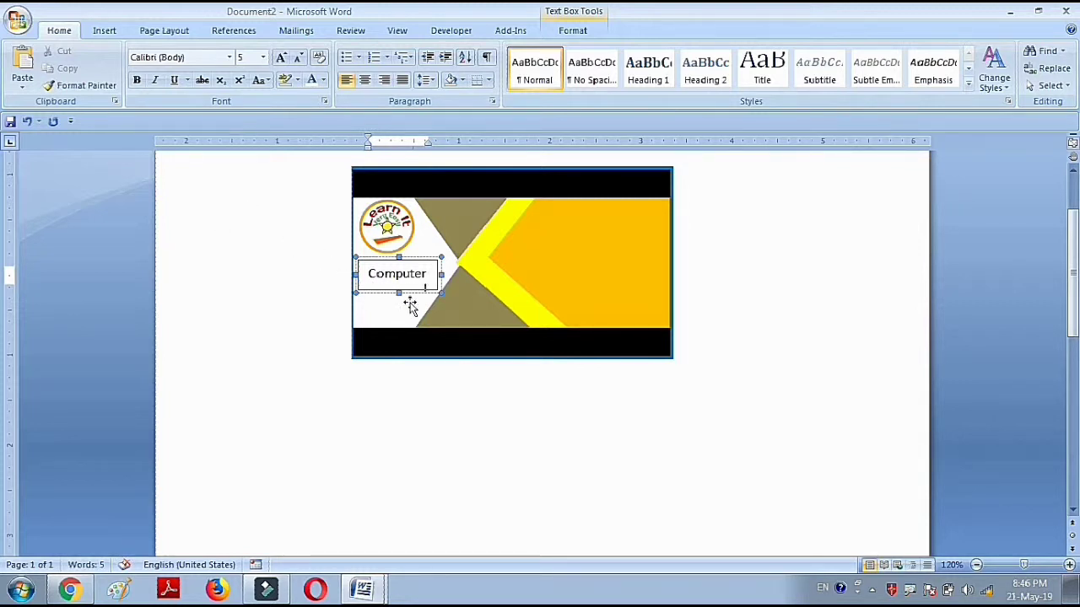
Step: Set the school text to size 5, then grow all of it to 9 pt
mouse_move(398, 292)
left_mouse_down()
mouse_move(399, 318)
mouse_move(461, 286)
left_mouse_up()
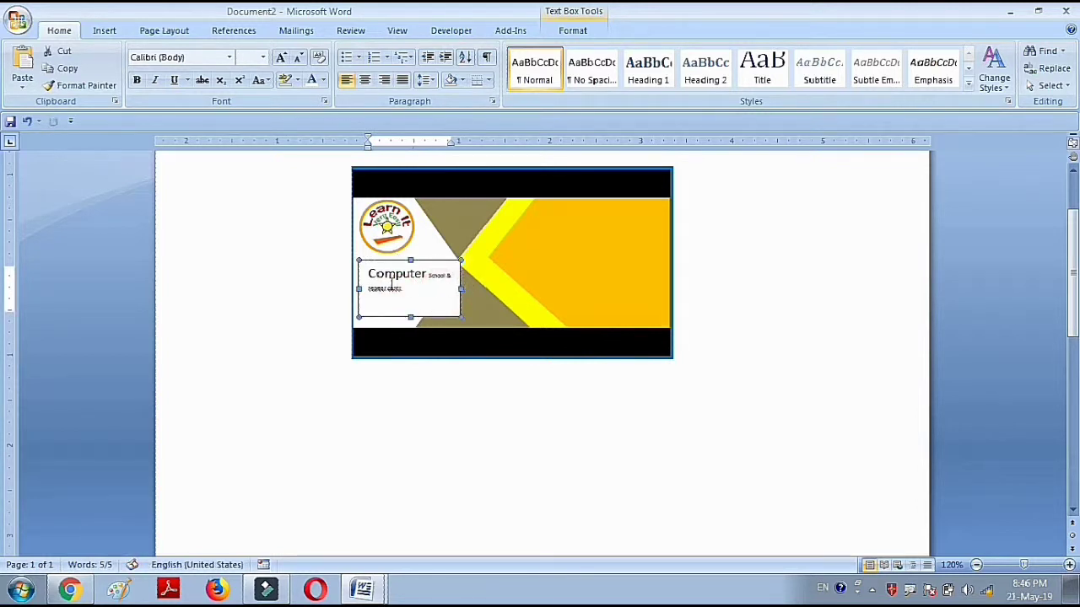
double_click(425, 276)
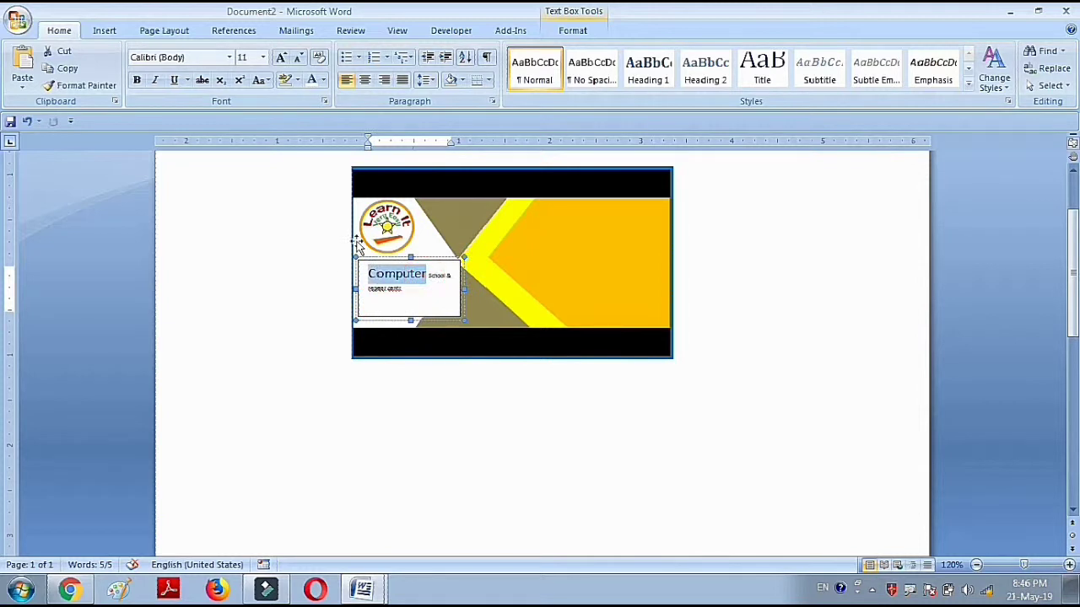
left_click(256, 57)
type("5")
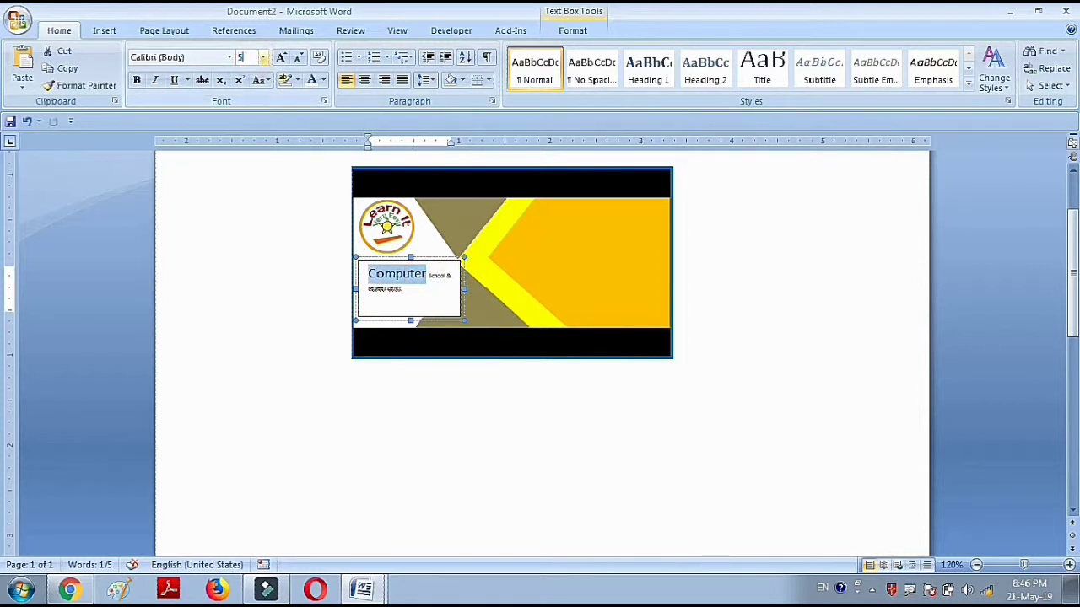
key("Return")
left_click_drag(396, 305, 364, 270)
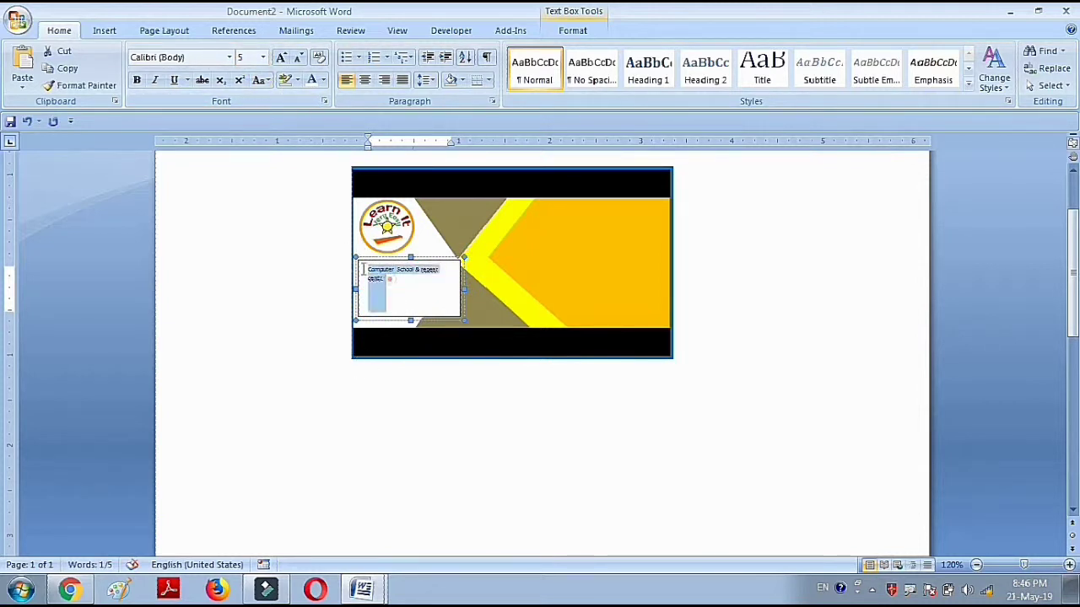
left_click(281, 57)
left_click(281, 57)
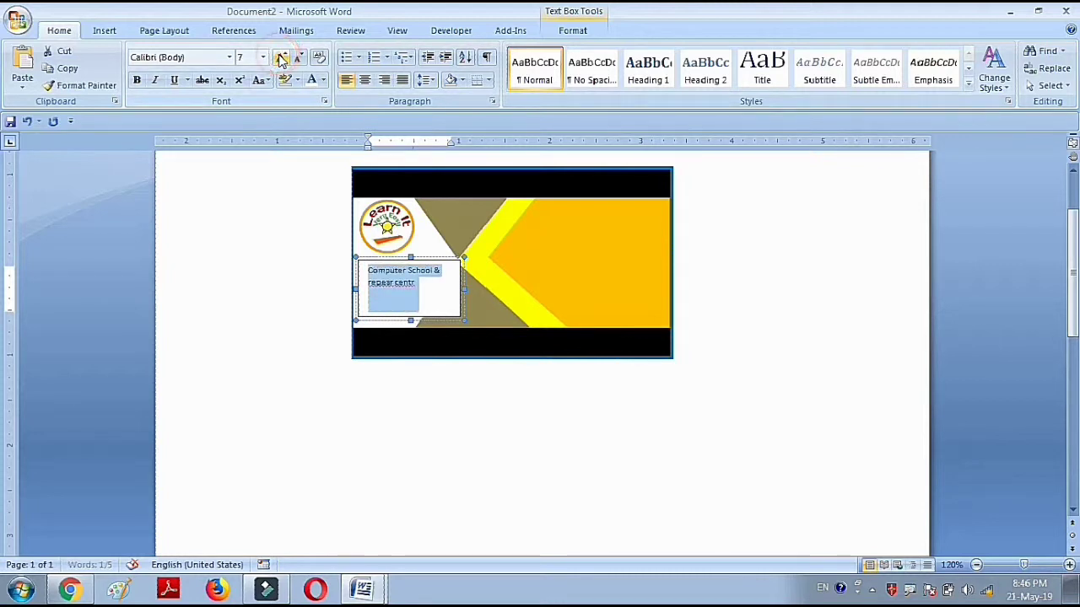
left_click(281, 57)
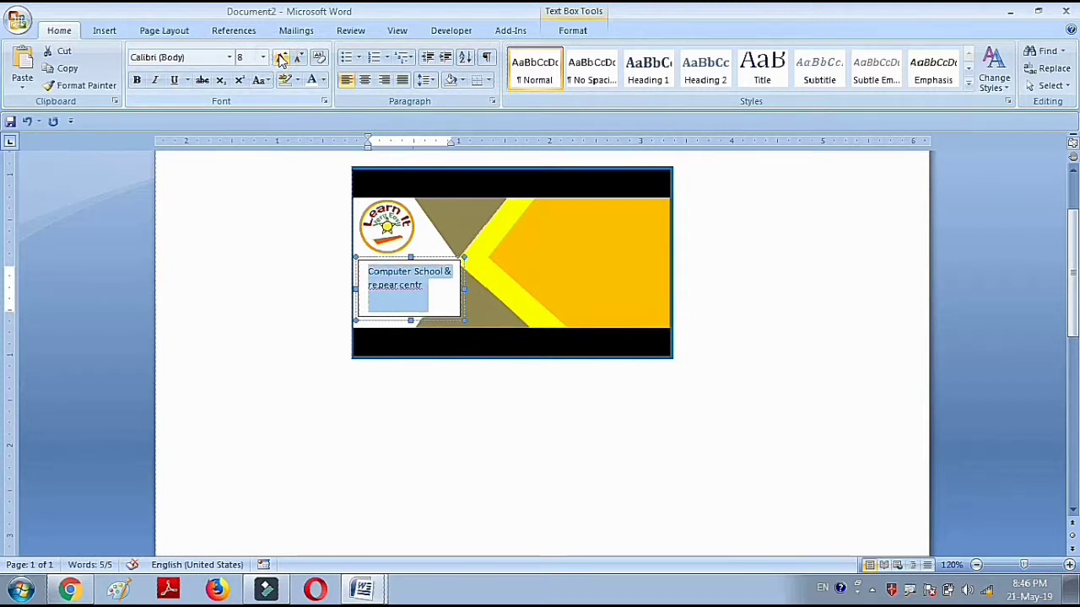
left_click(281, 58)
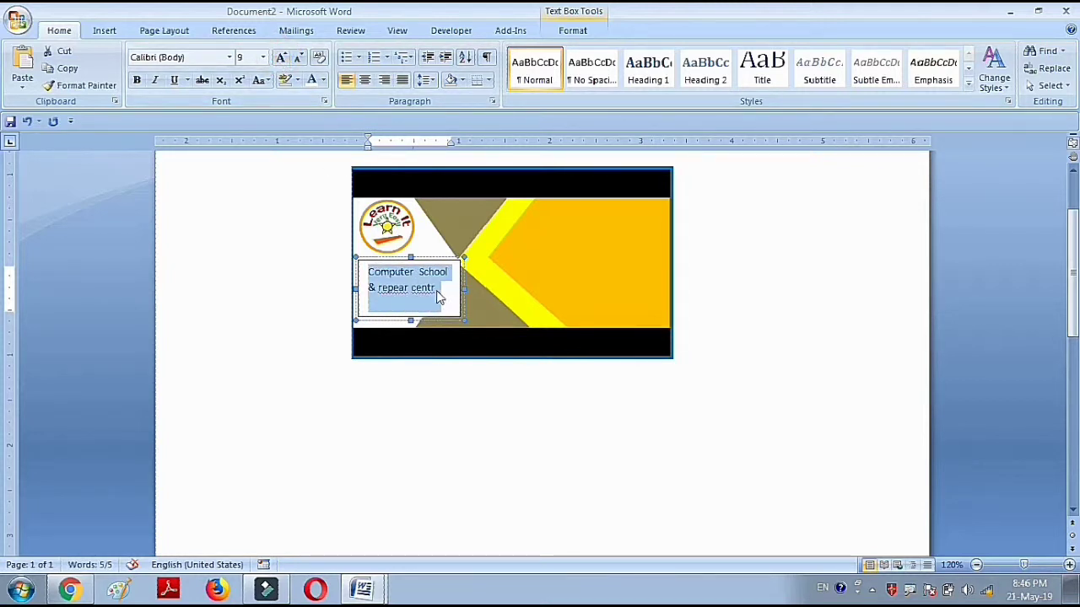
Step: Widen and shift the text box so 'Computer School & repear centre' fits on two lines
left_click_drag(361, 291, 345, 292)
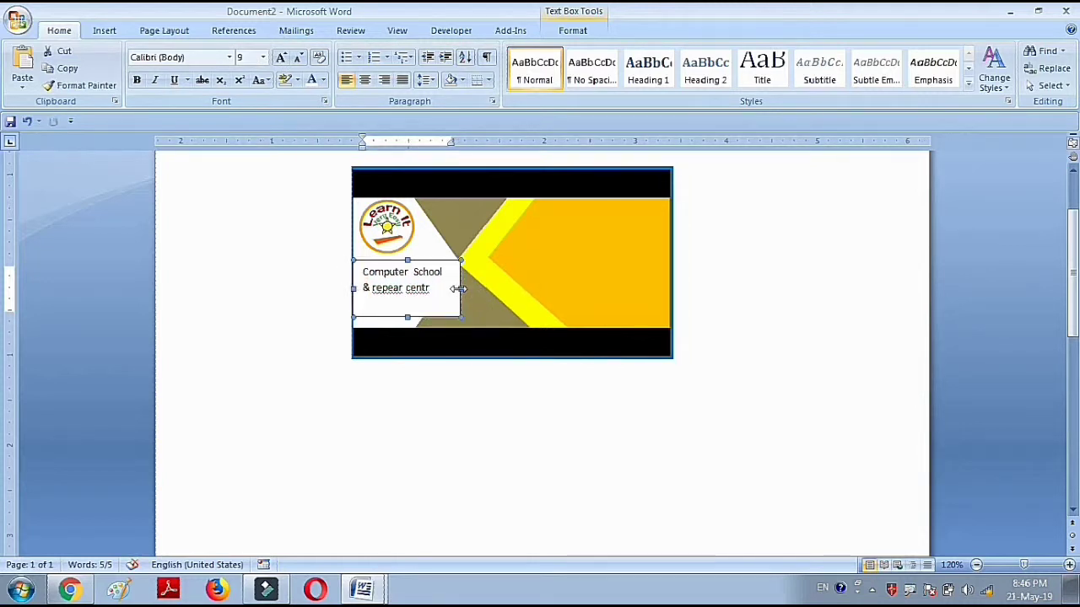
left_click_drag(458, 289, 480, 288)
left_click(419, 288)
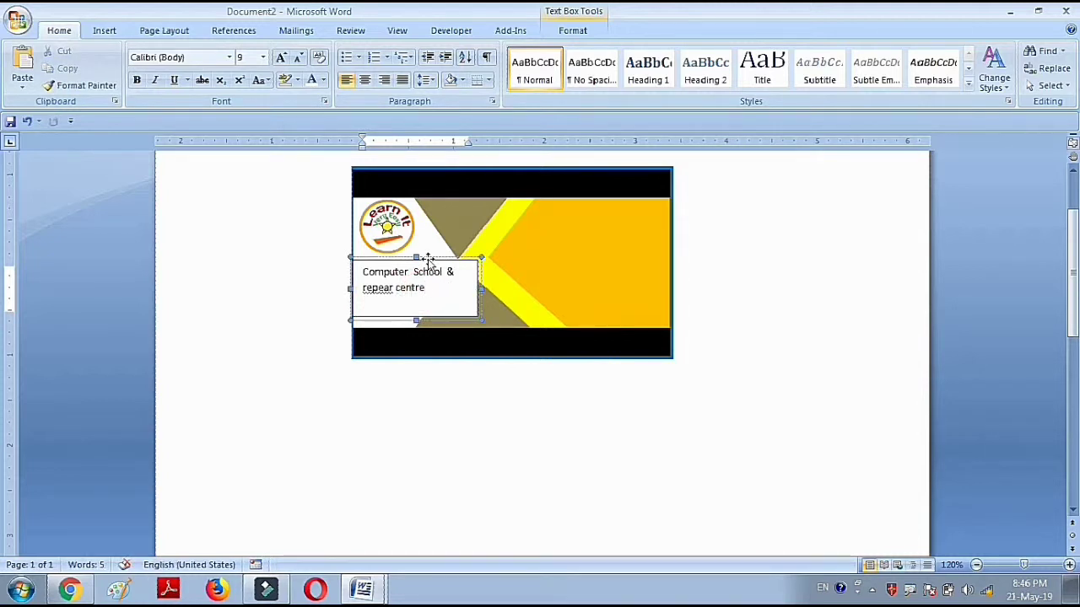
left_click_drag(427, 260, 427, 256)
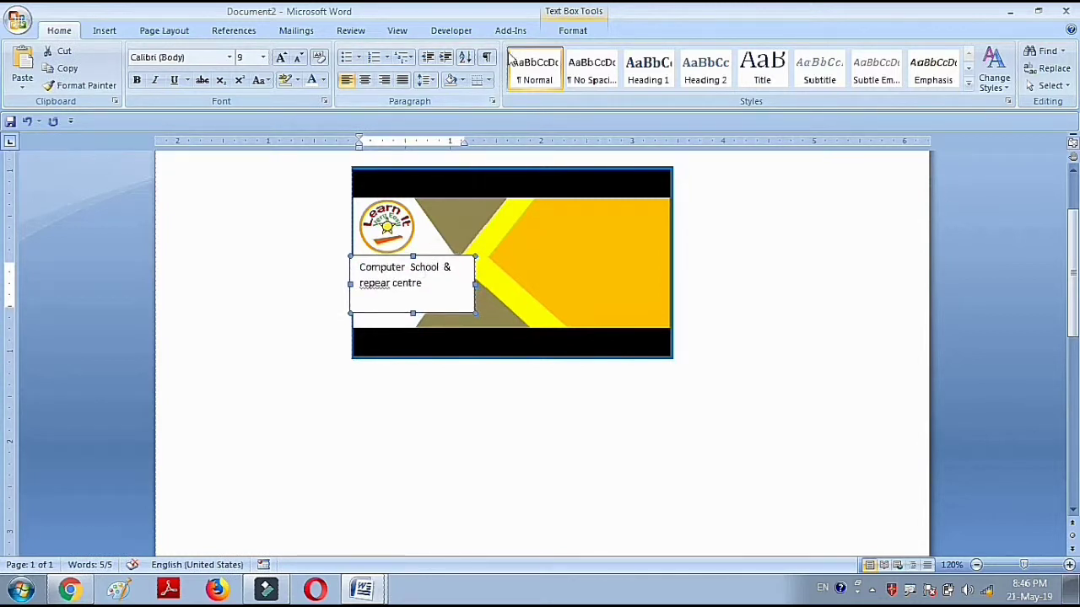
Step: Give the school text box No Fill and No Outline
left_click(573, 31)
left_click(515, 51)
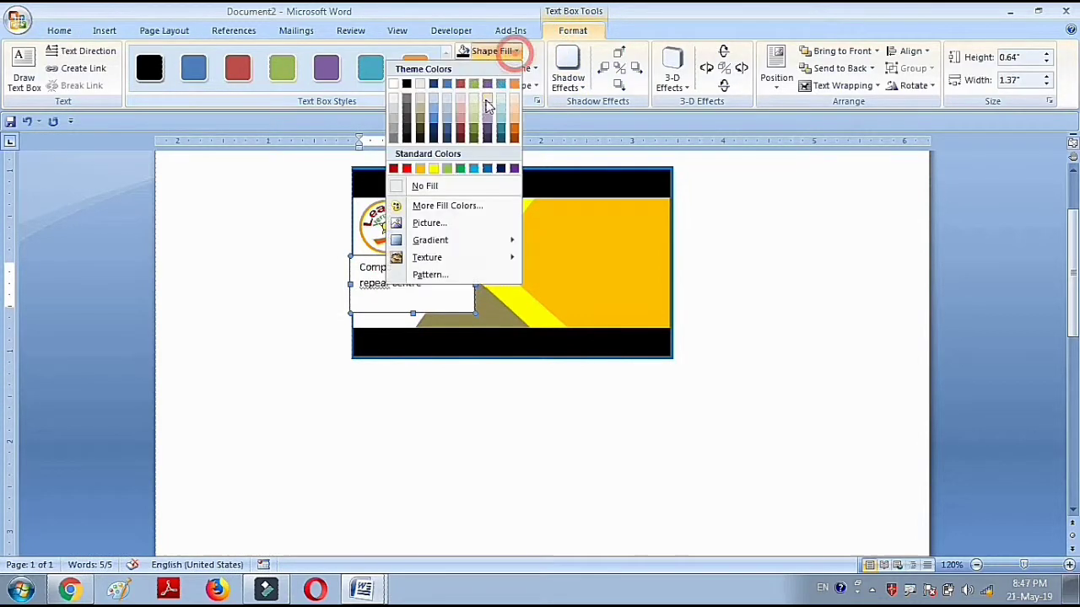
left_click(422, 185)
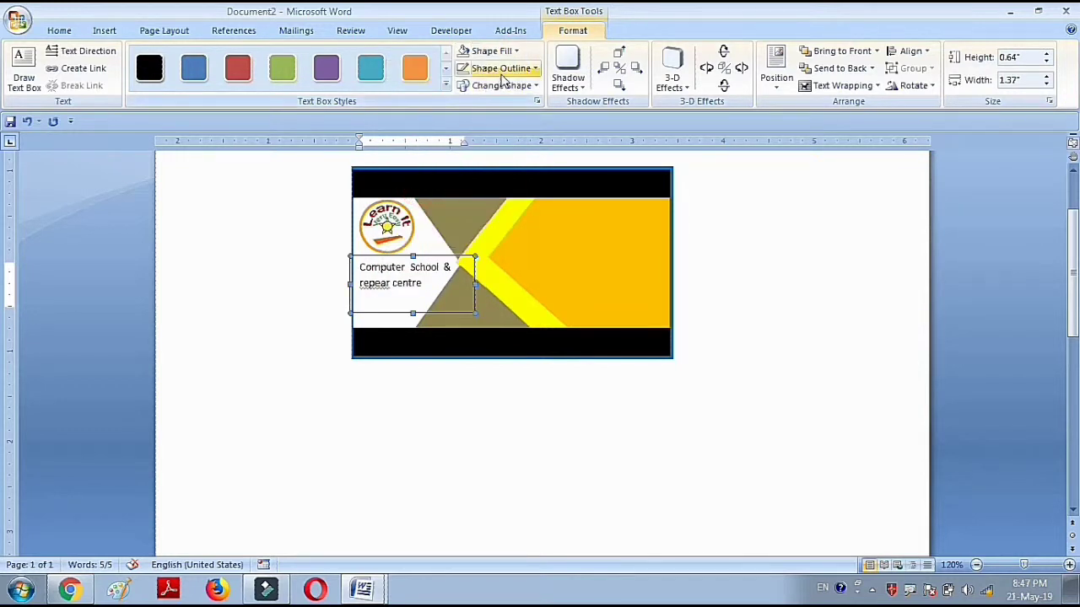
left_click(460, 69)
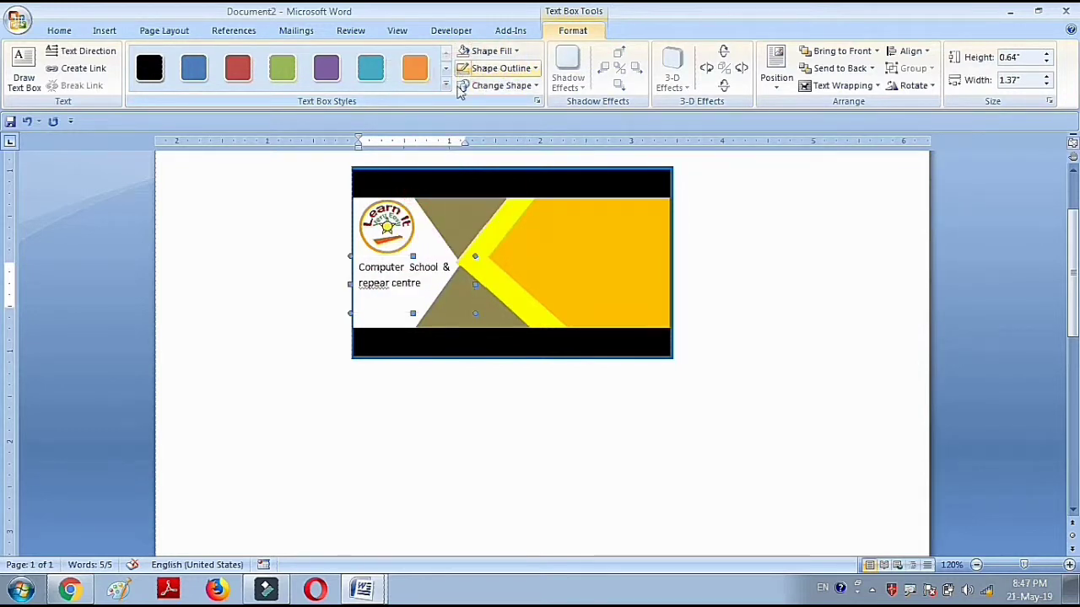
Step: Nudge the school text box slightly down and left beneath the logo
left_click(418, 256)
left_click(424, 268)
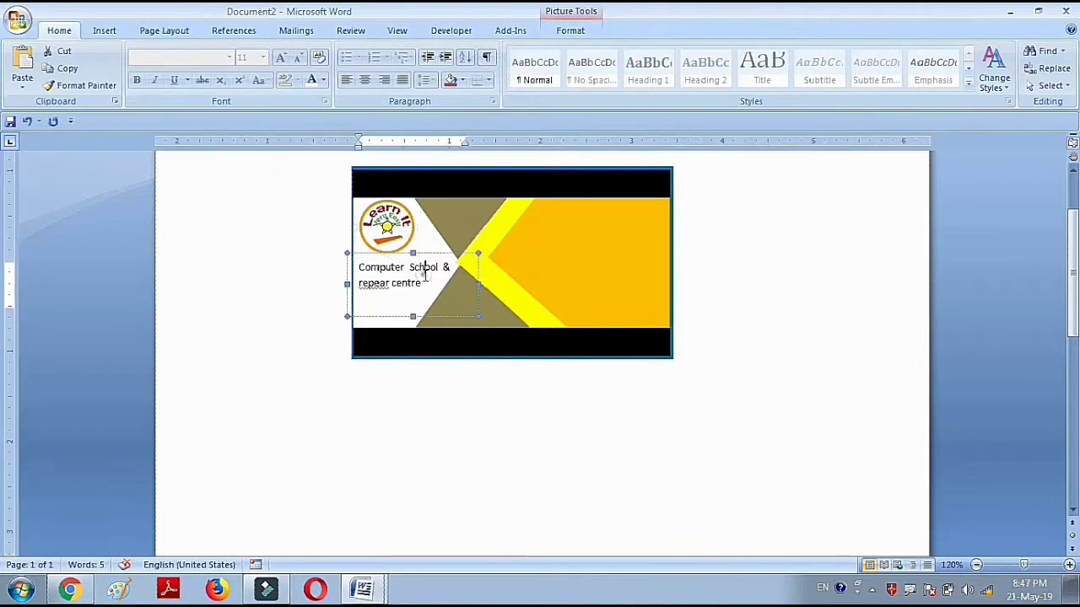
left_click(442, 253)
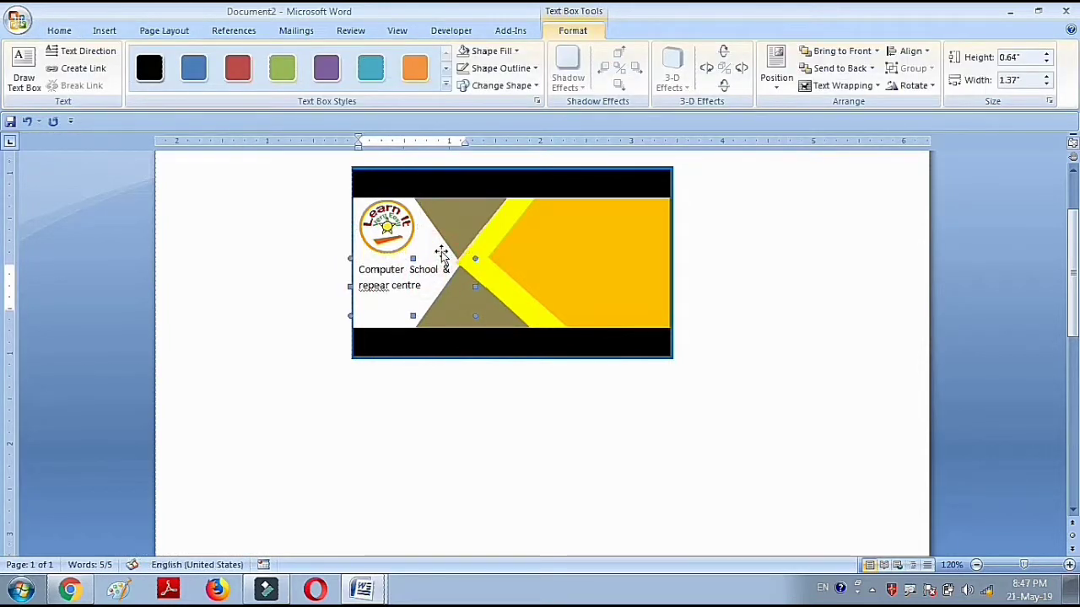
key("Down")
key("Left")
key("Down")
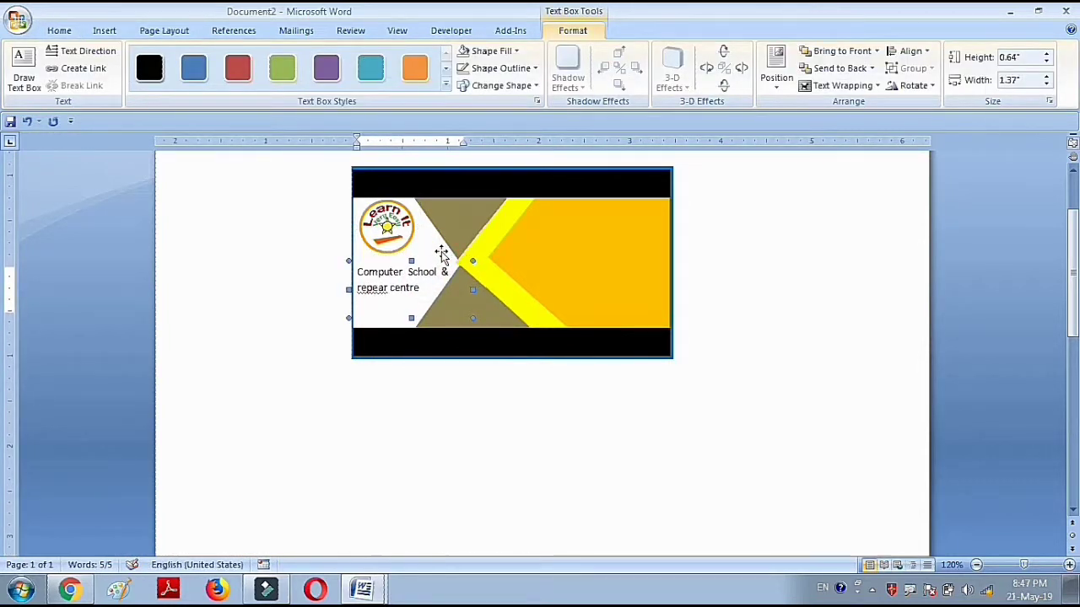
key("Left")
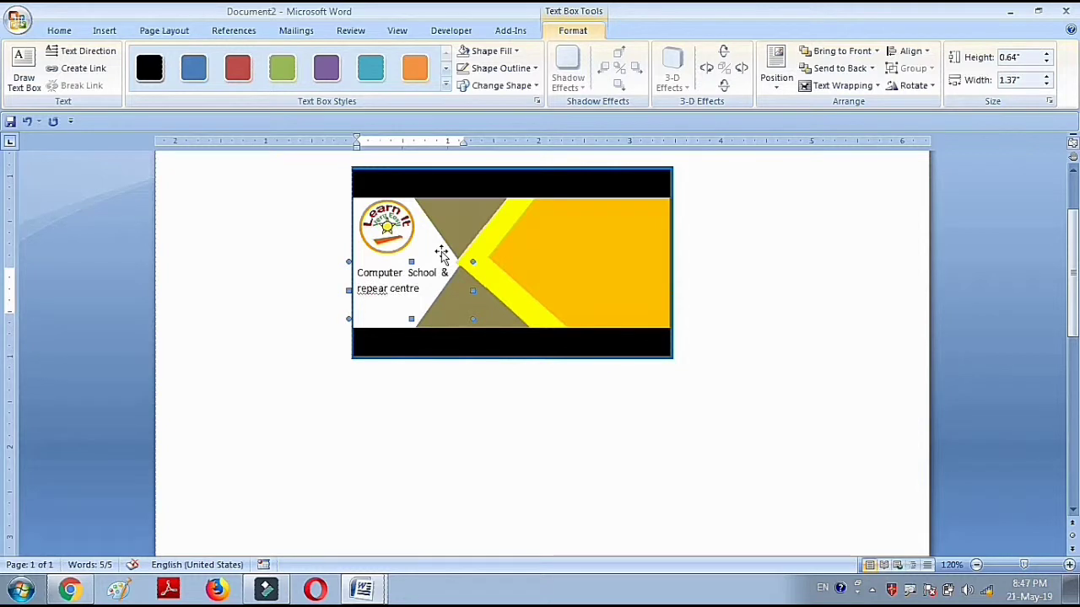
left_click(560, 245)
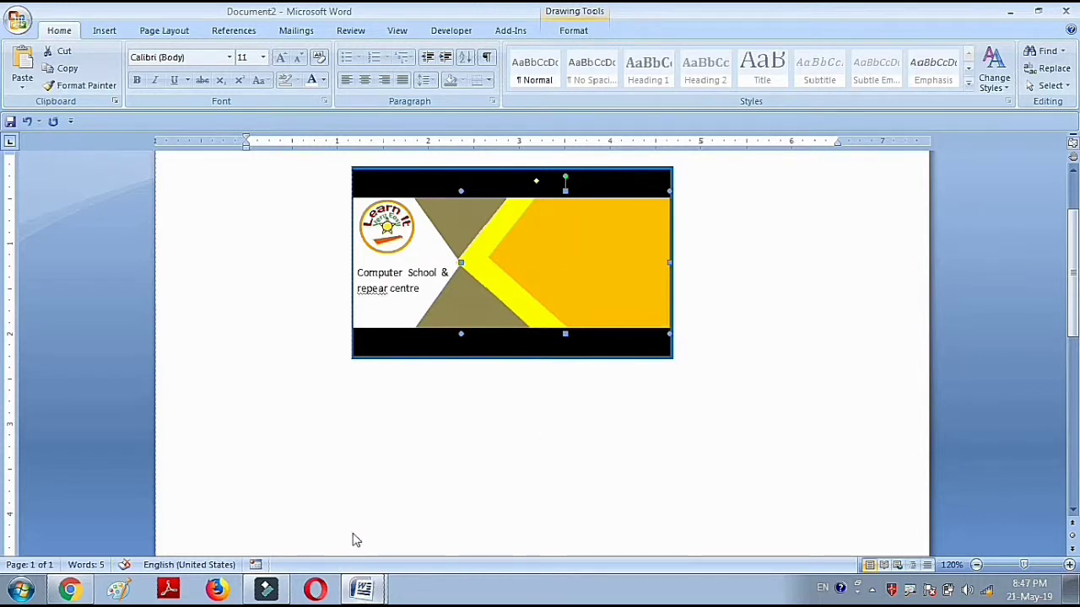
Step: Compare with the finished card in Document1, then return to Document2
key("alt+Tab")
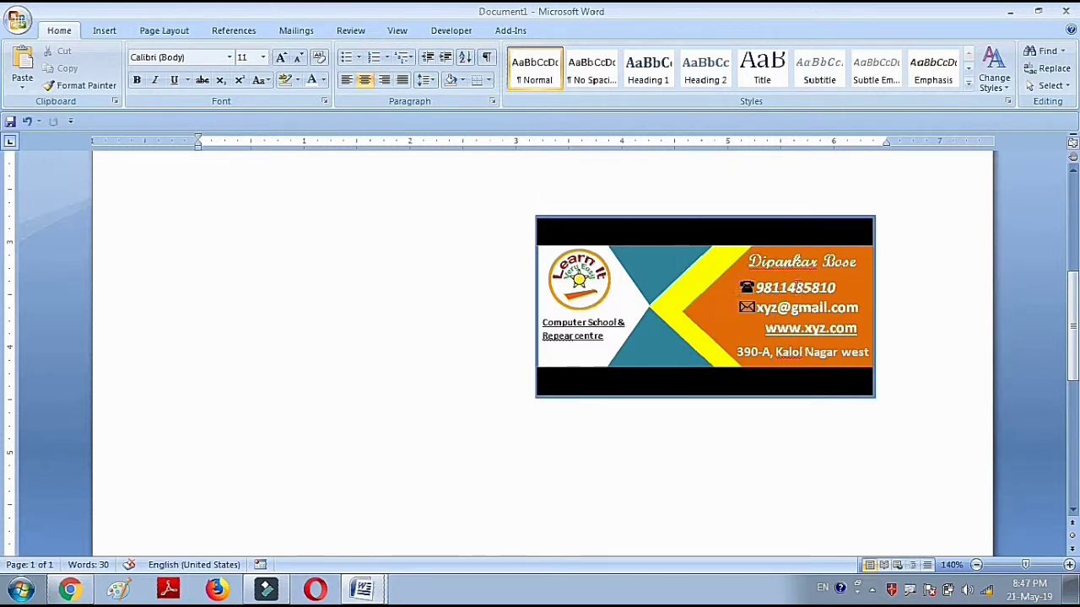
left_click(372, 577)
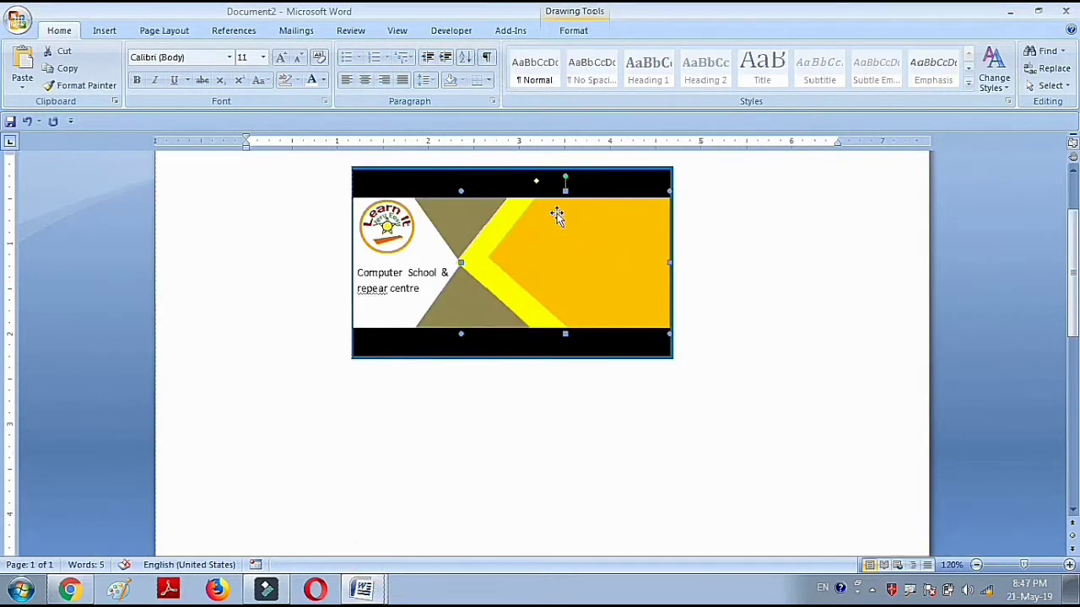
left_click(381, 596)
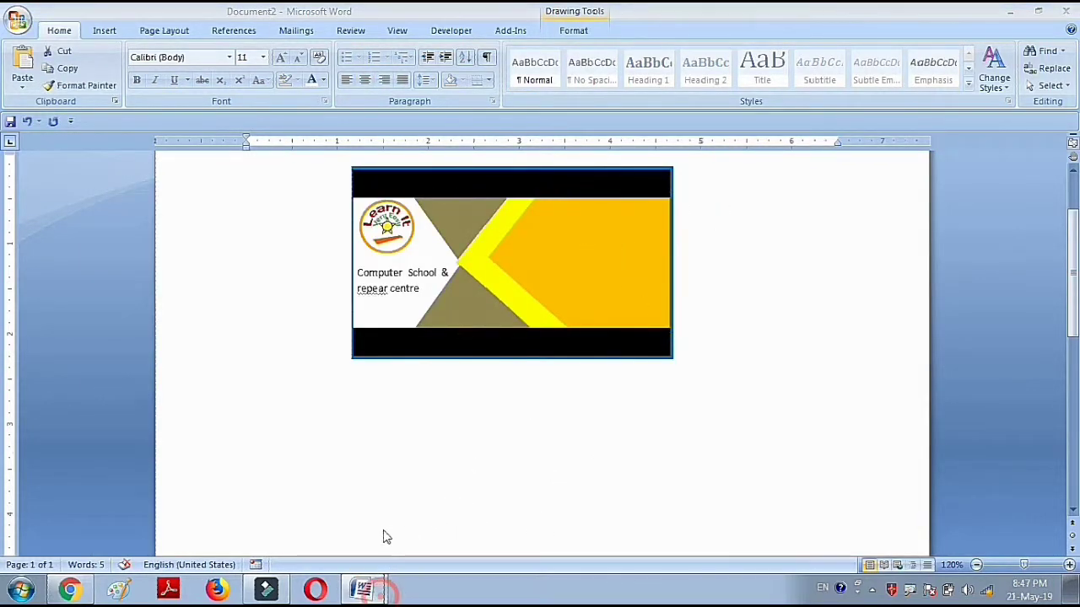
left_click(383, 535)
left_click(377, 597)
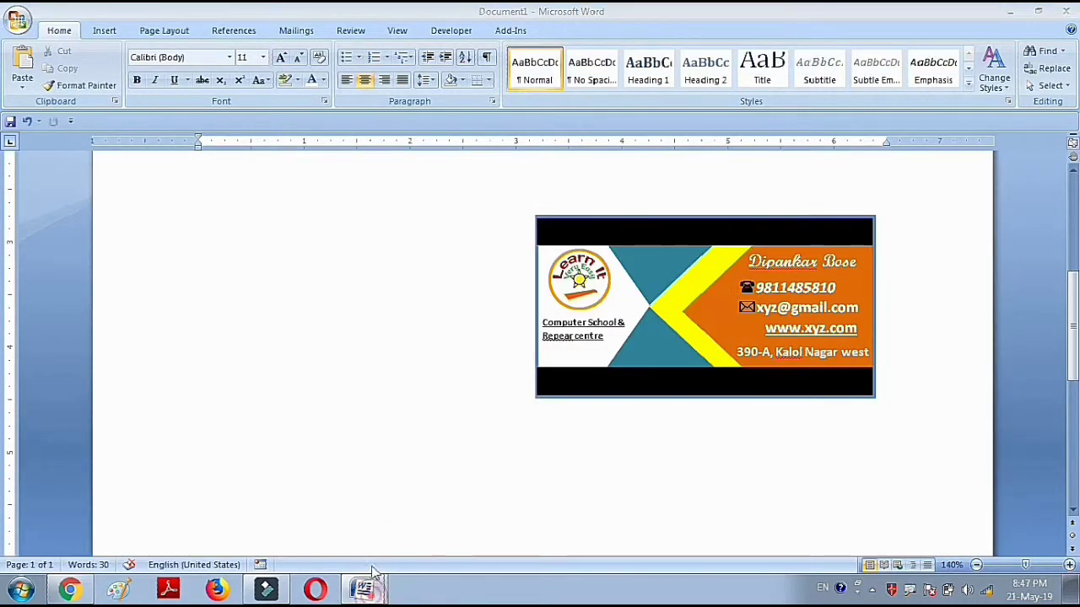
left_click(368, 558)
Step: Pick the Text Box shape from the Insert tab's Shapes gallery
left_click(104, 30)
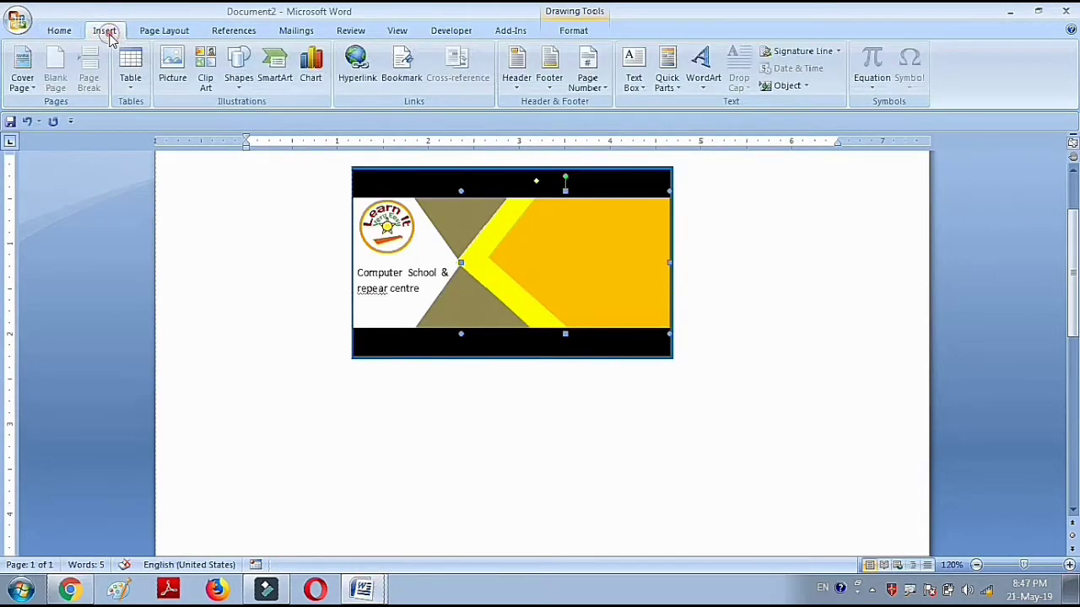
left_click(239, 68)
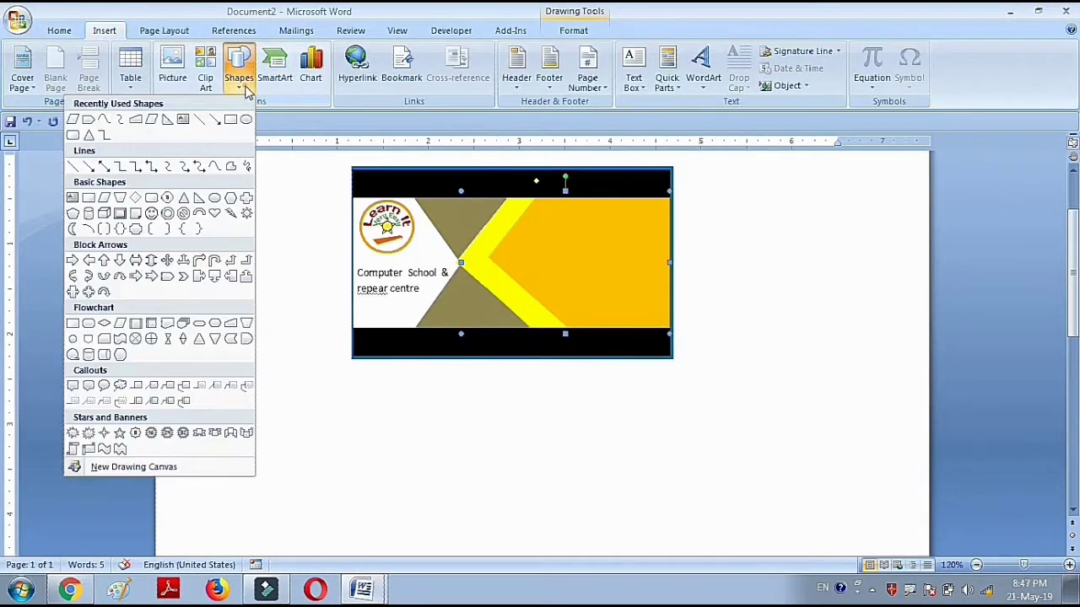
left_click(183, 120)
Step: Draw a text box in the upper orange area, type the owner's name and apply Script MT Bold
left_click_drag(535, 204, 669, 232)
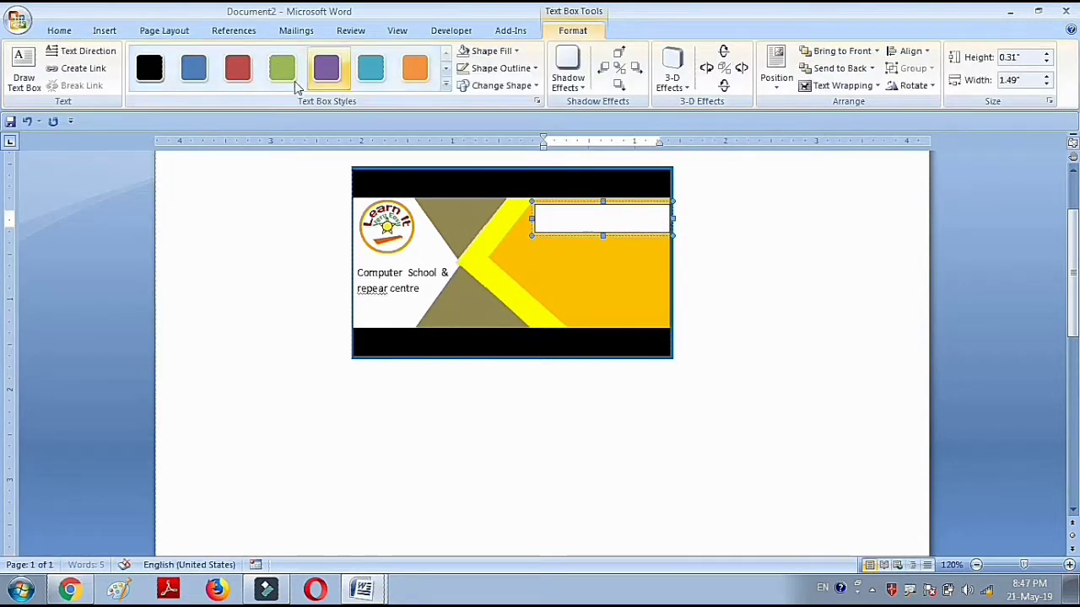
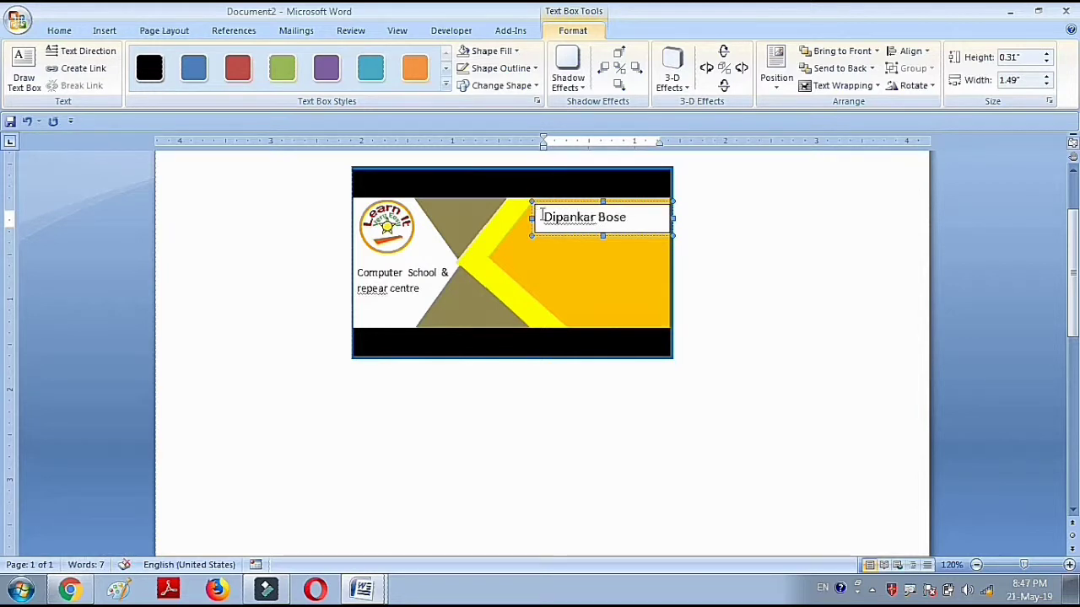
triple_click(633, 217)
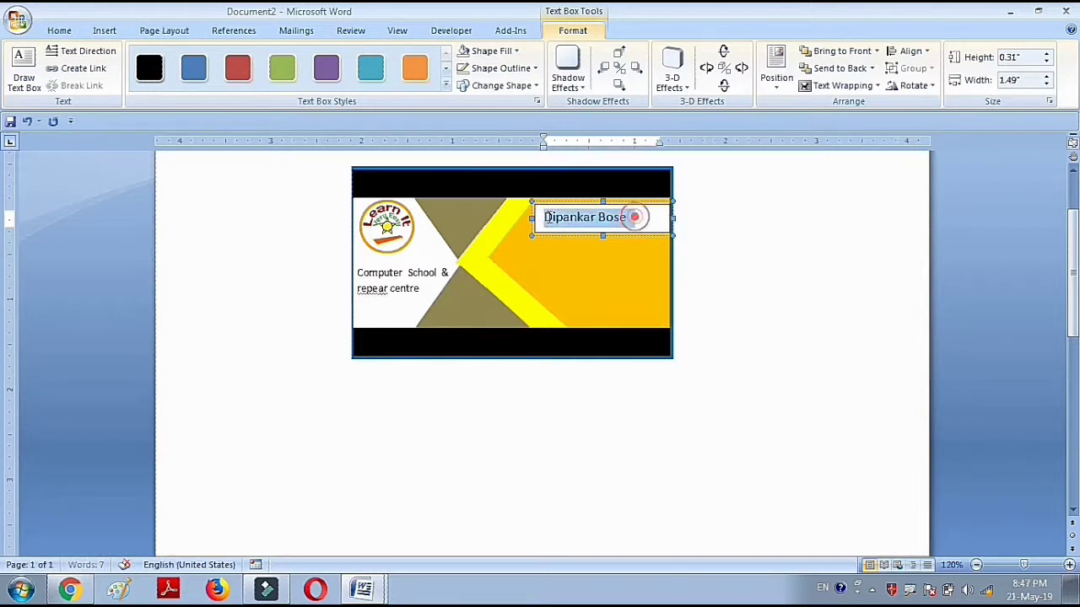
left_click(66, 31)
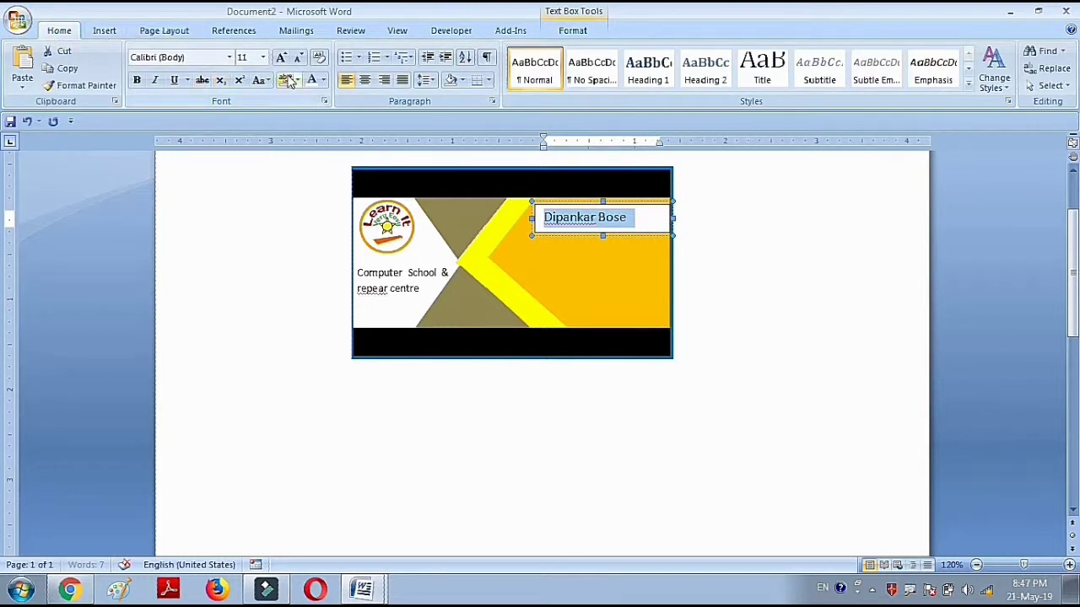
left_click(229, 56)
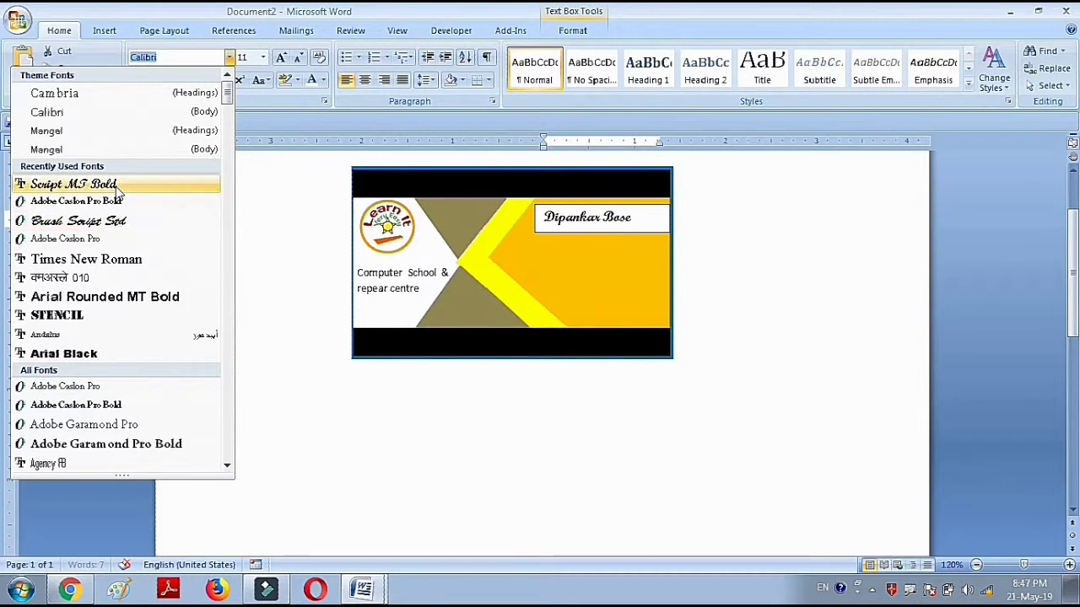
left_click(118, 185)
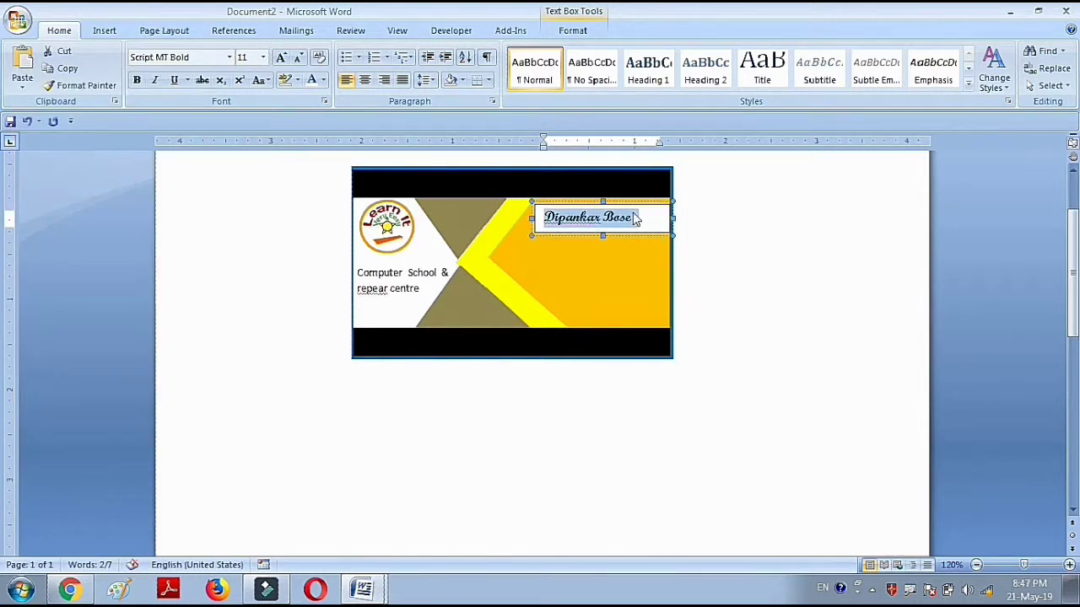
Step: Make the name text white and remove the box's fill and outline
left_click(311, 79)
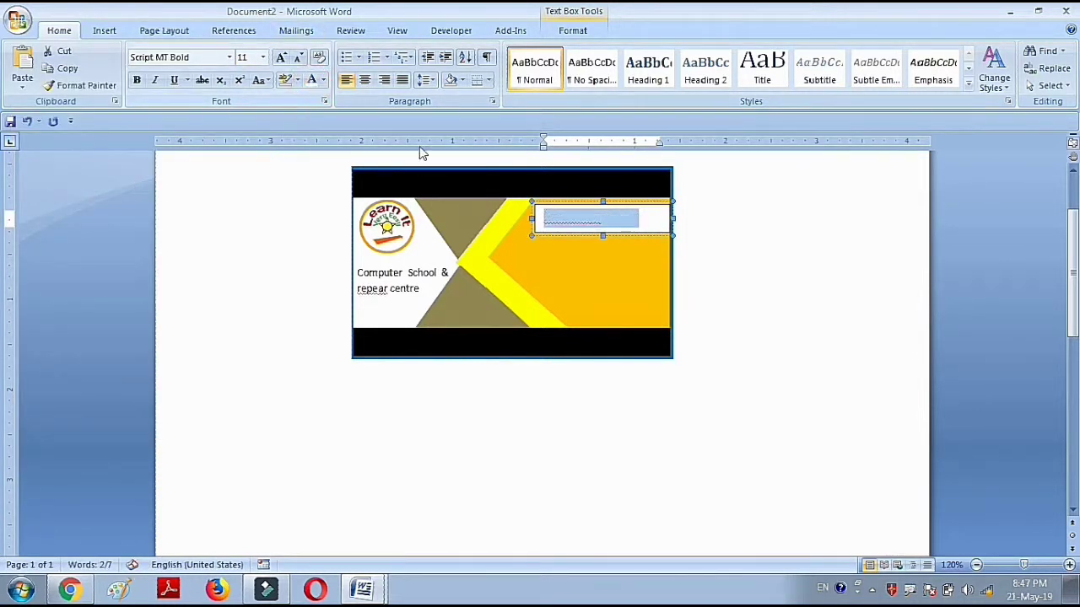
left_click(573, 30)
left_click(469, 51)
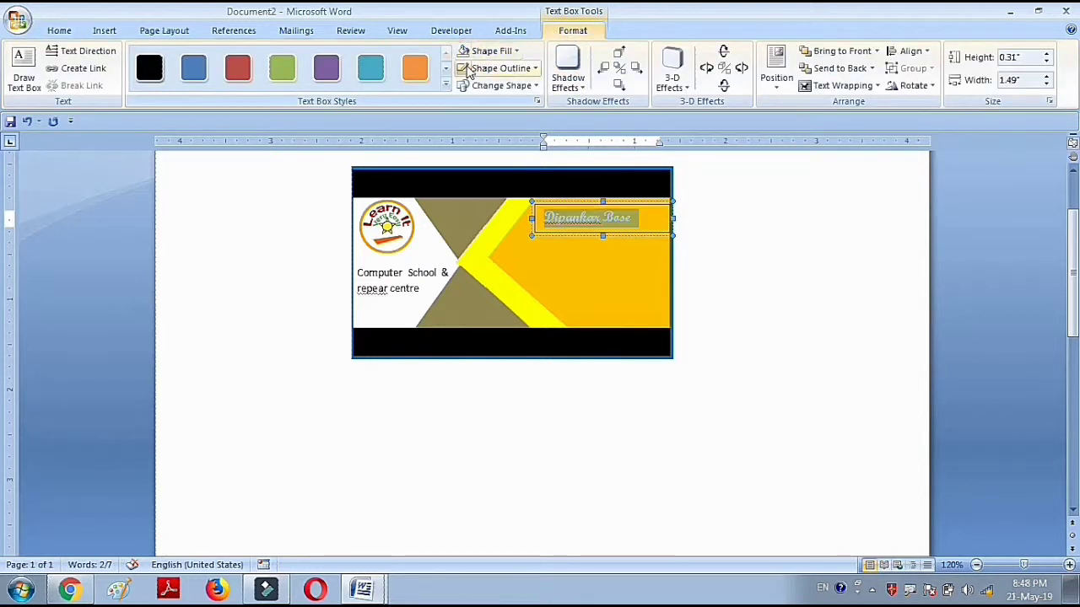
left_click(466, 67)
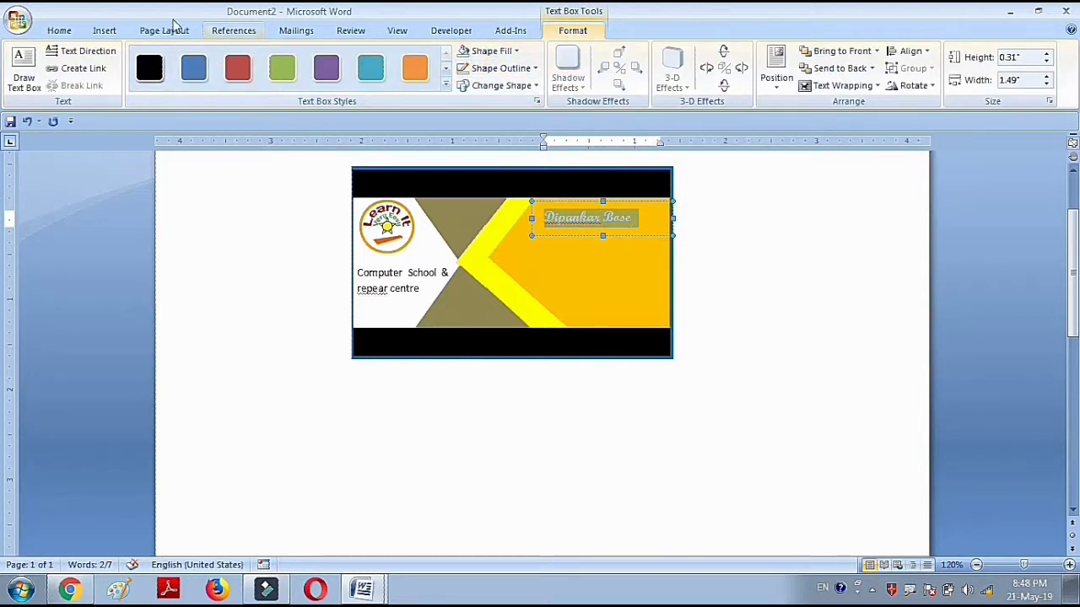
Step: Grow the name text to 16 pt
left_click(67, 31)
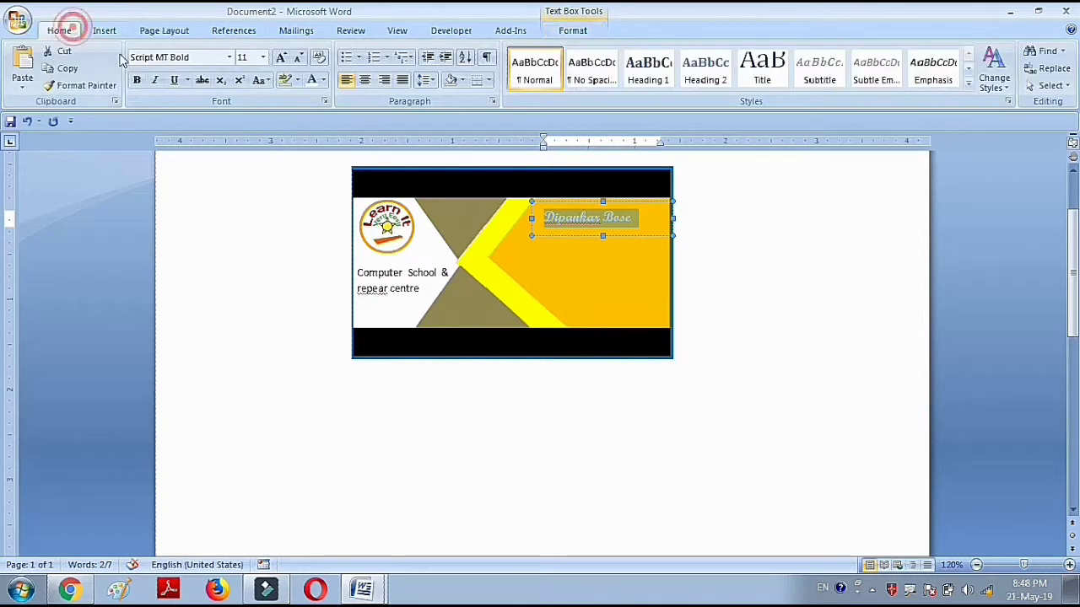
left_click(281, 57)
left_click(281, 57)
left_click(281, 57)
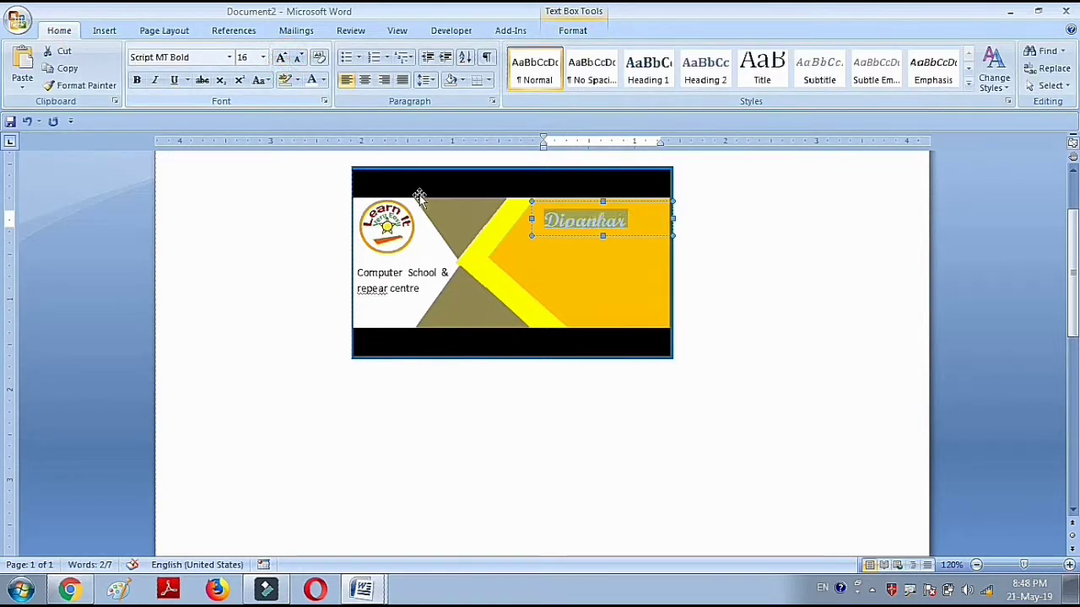
Step: Position the name box slightly up and right near the panel's top
left_click_drag(529, 220, 512, 224)
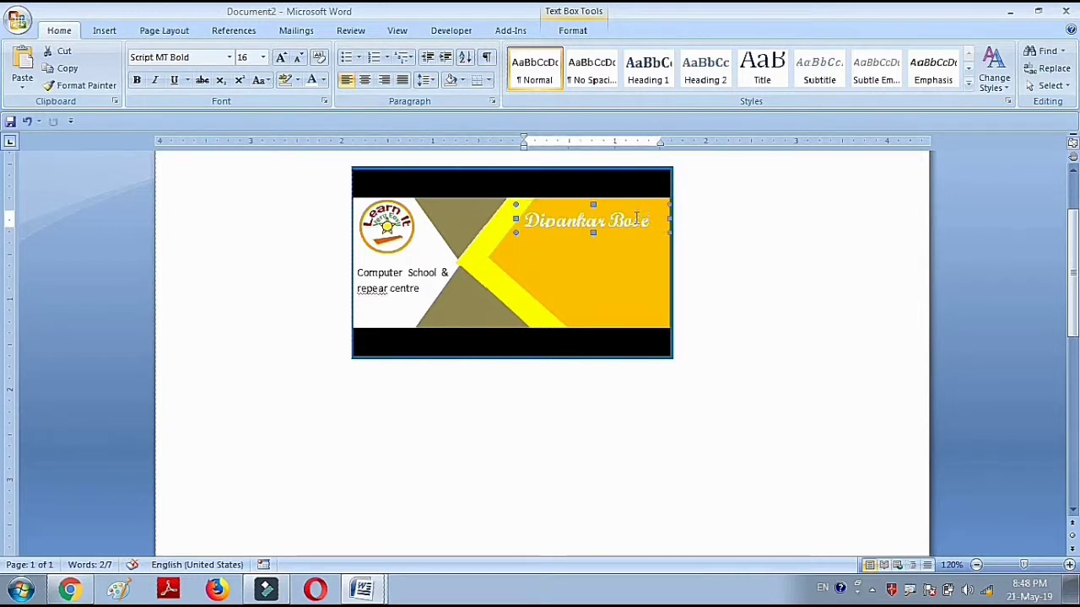
key("Right")
key("Up")
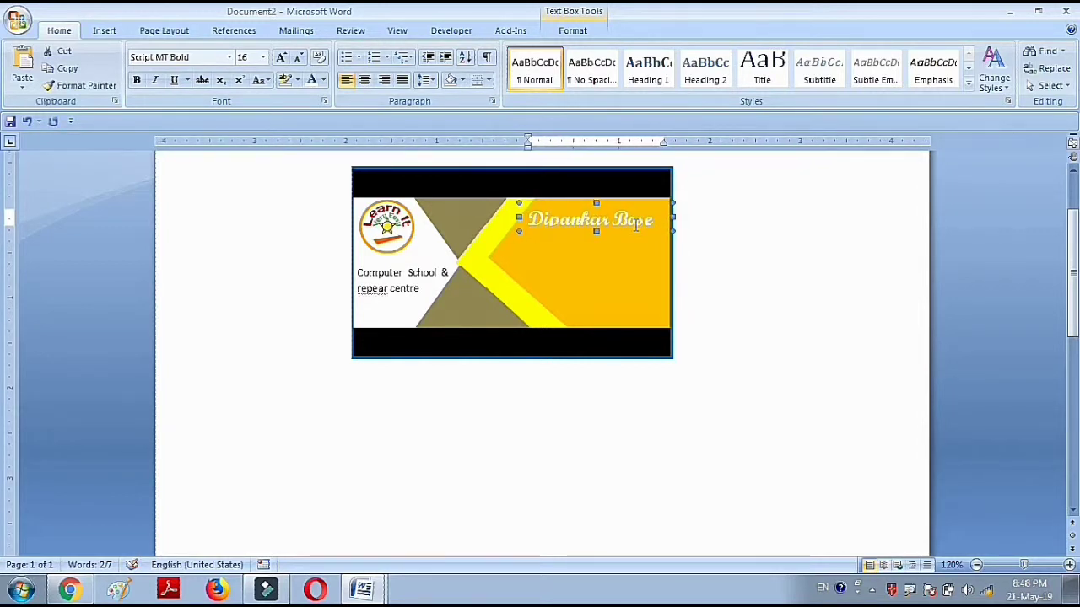
key("Right")
key("Up")
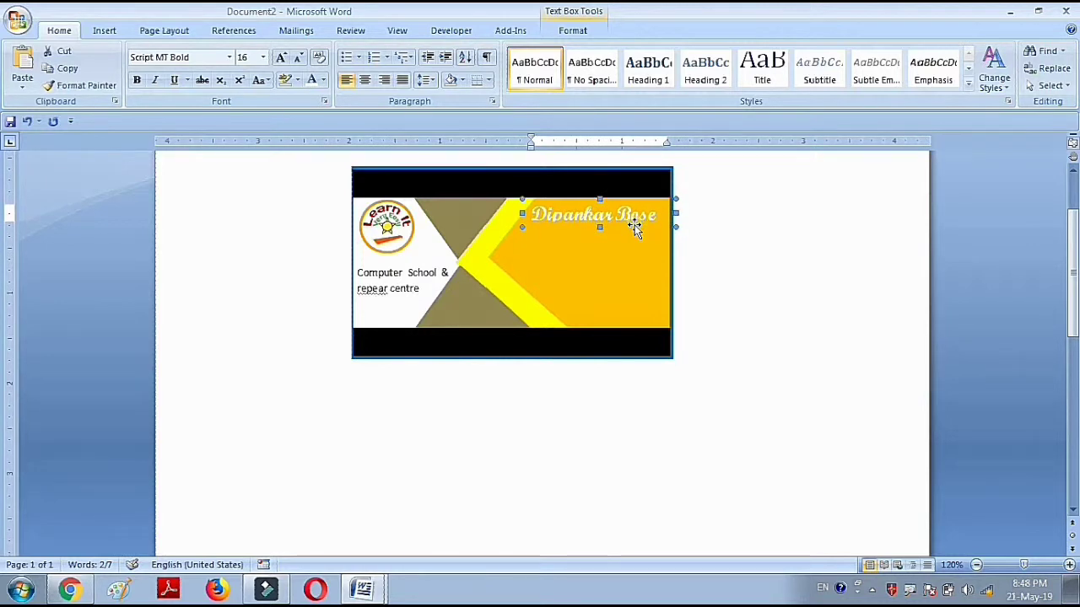
left_click(588, 255)
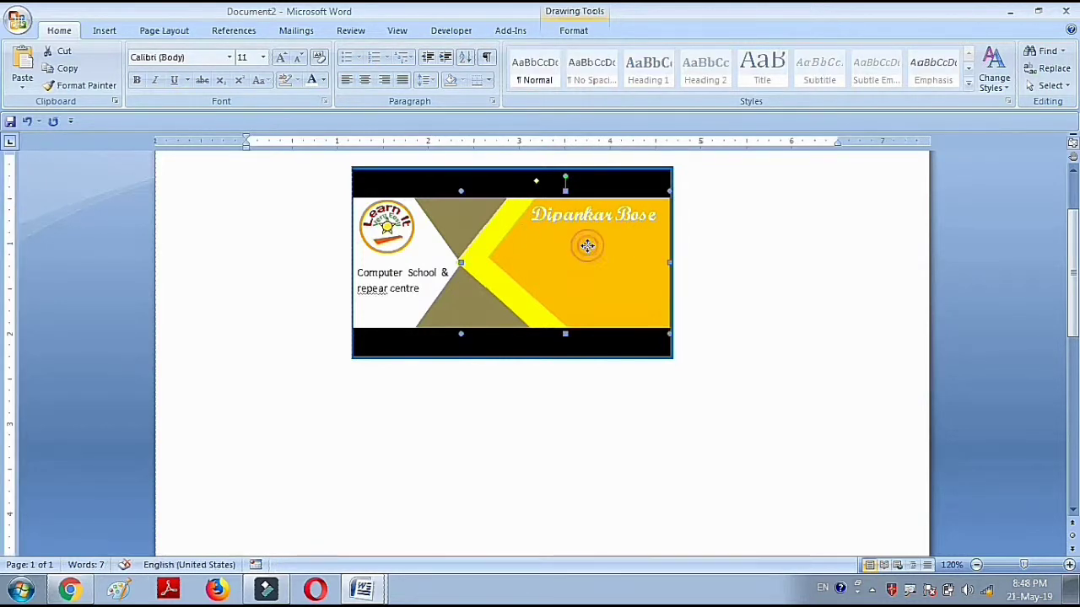
Step: Fill the right-hand panel with Olive Green, Accent 3, Darker 50%
left_click(567, 31)
left_click(537, 52)
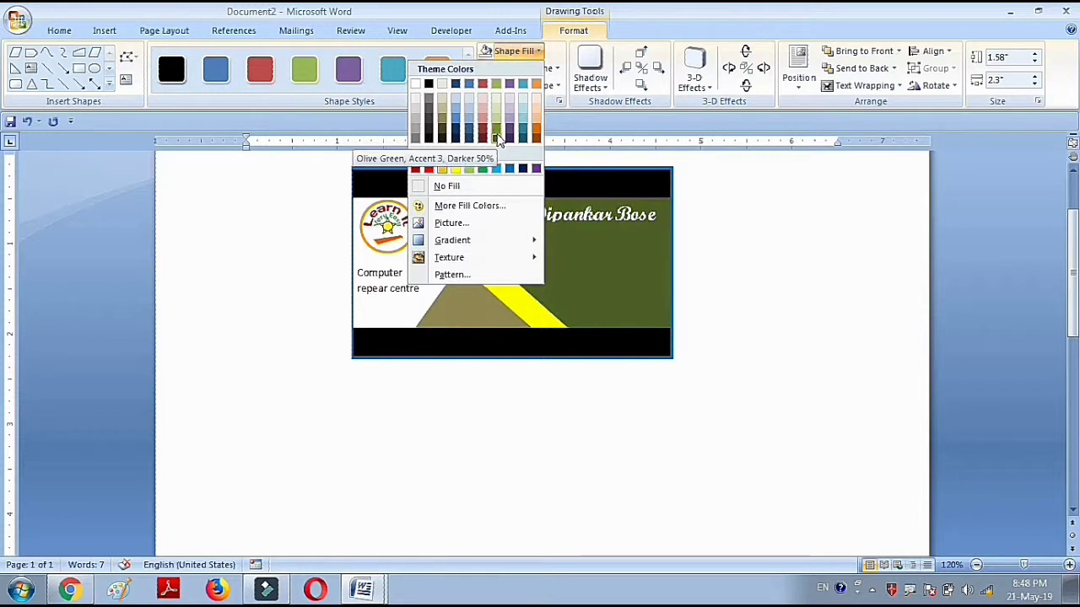
left_click(497, 137)
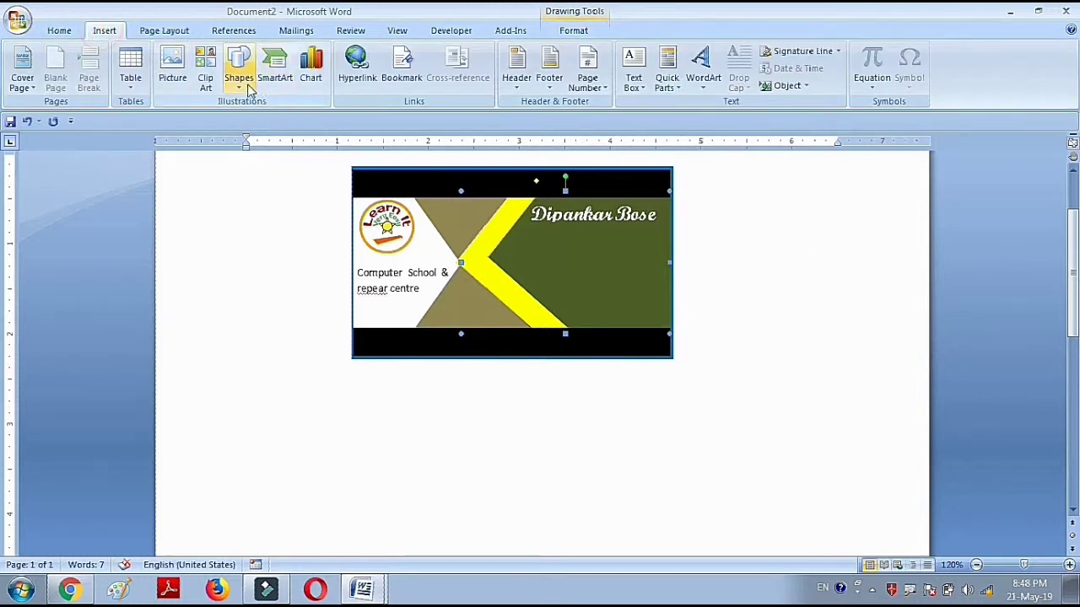
Step: Draw a new text box below the name on the green panel
left_click(238, 69)
left_click(185, 122)
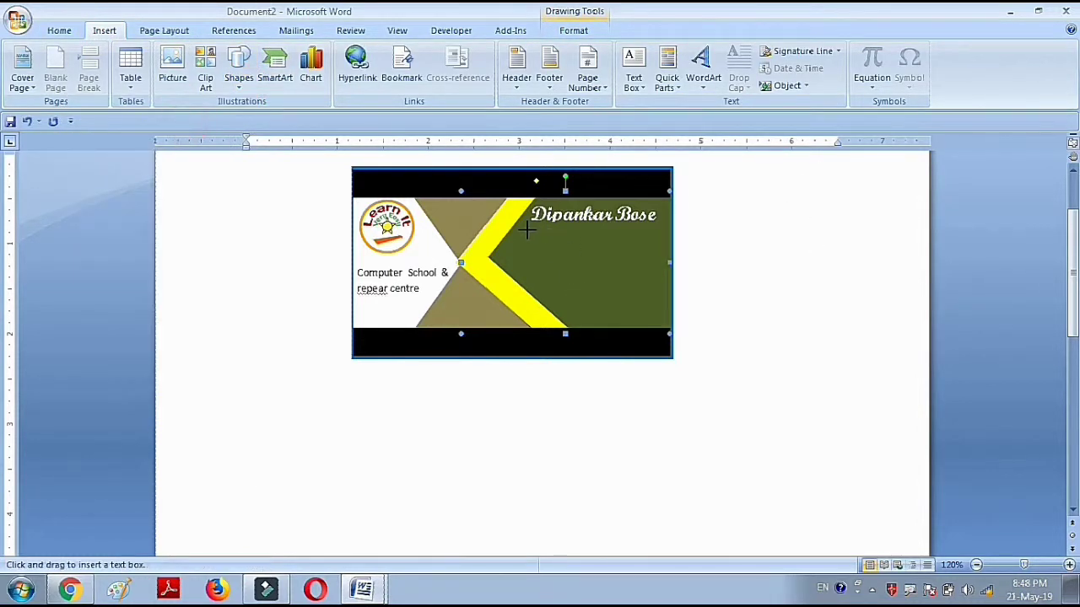
left_click_drag(528, 228, 659, 258)
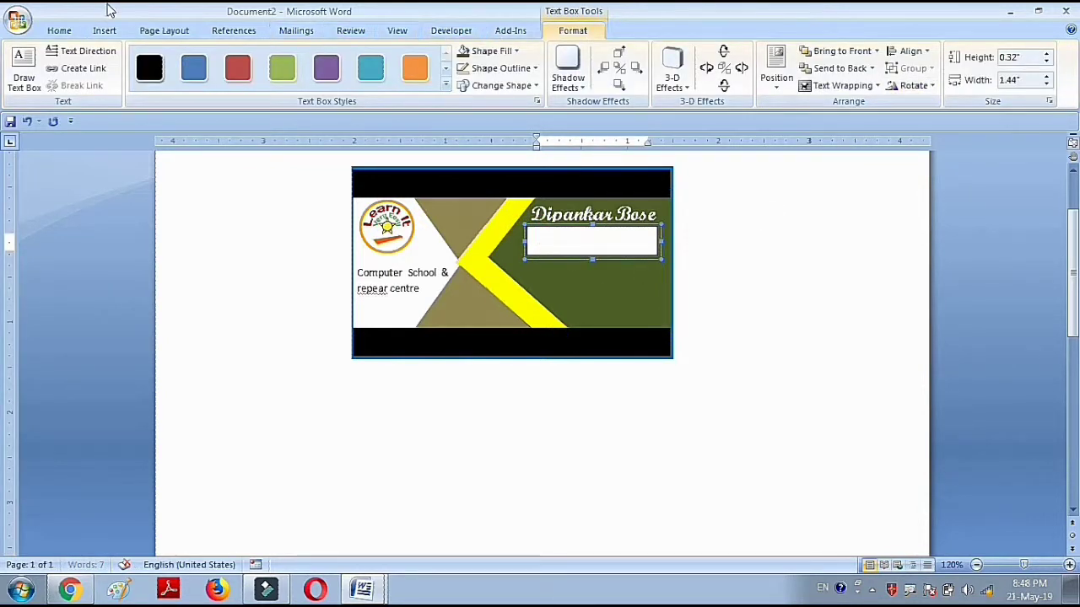
Step: Insert the Wingdings telephone symbol into the new text box
left_click(105, 30)
left_click(908, 85)
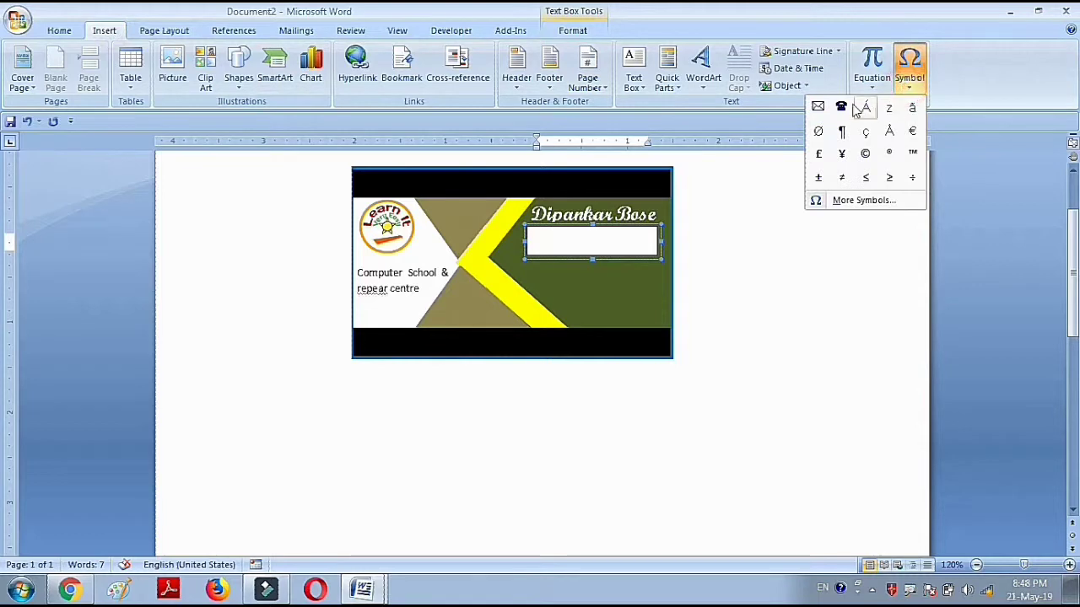
left_click(877, 206)
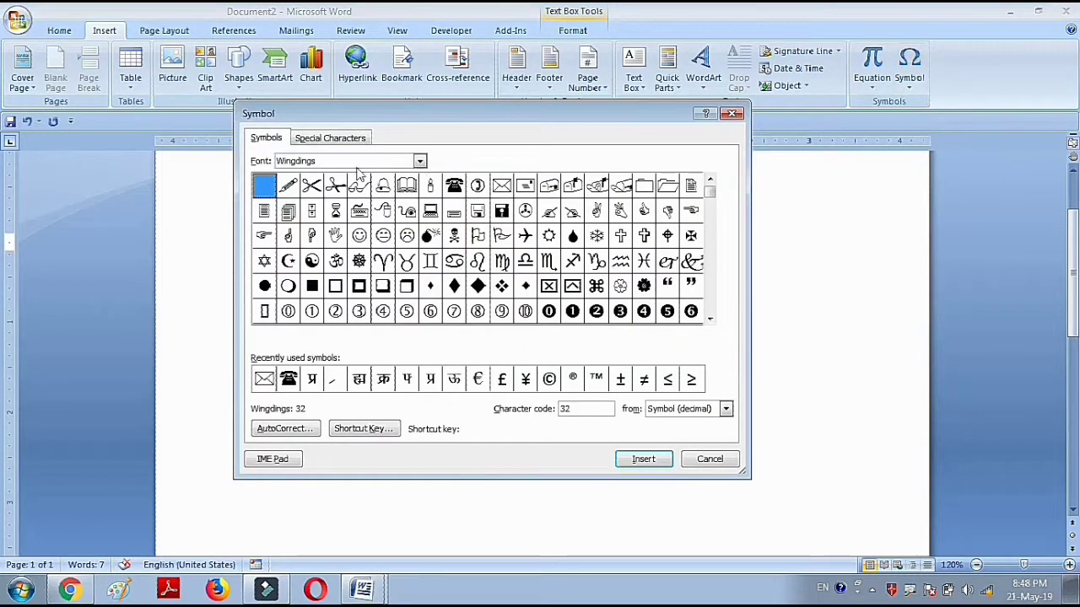
left_click(420, 161)
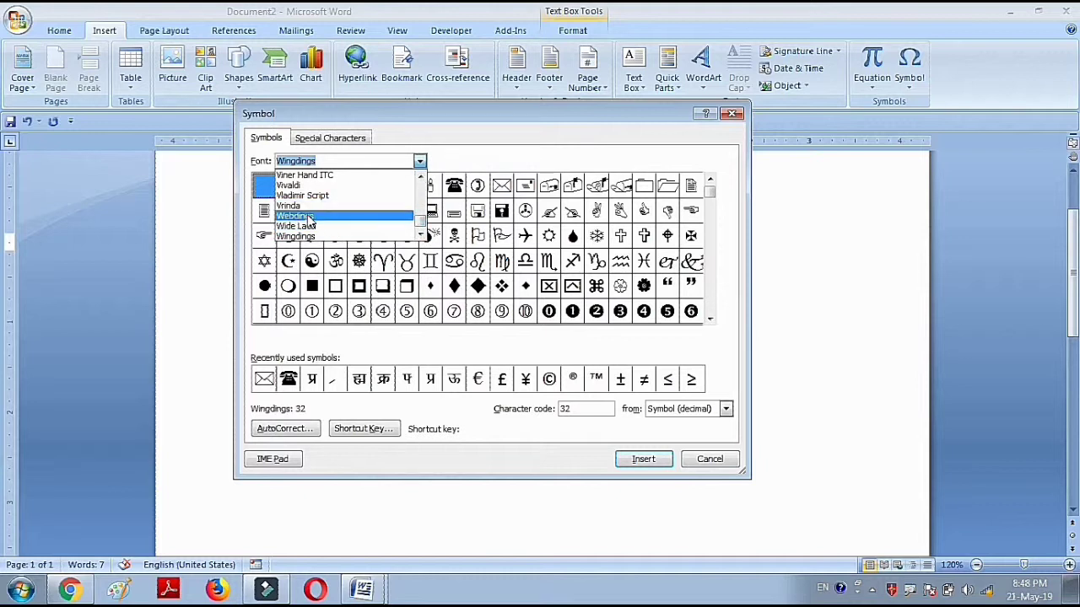
left_click(419, 235)
left_click(419, 235)
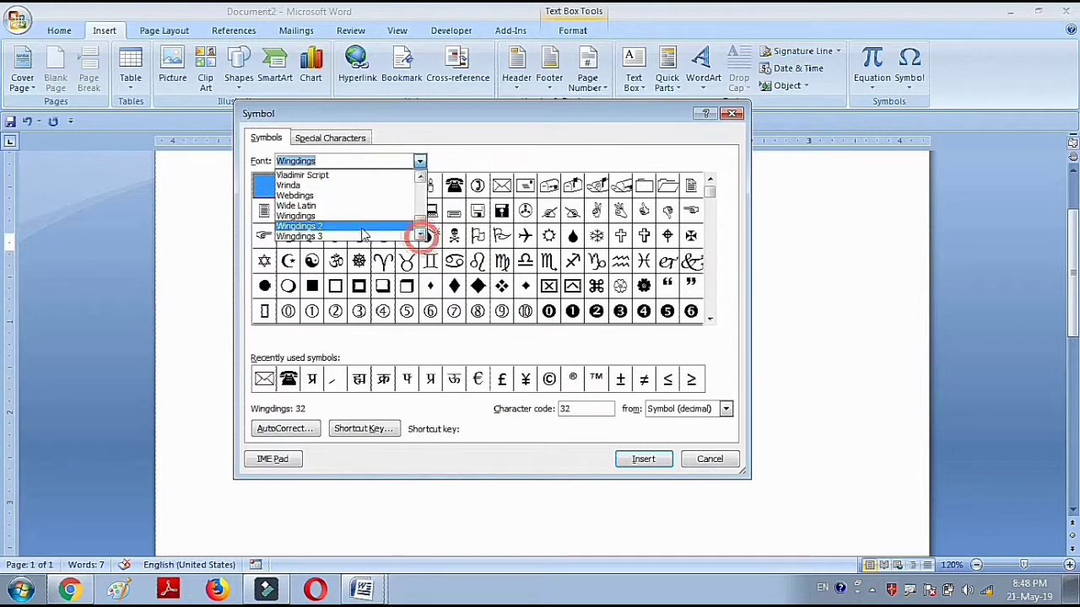
left_click(308, 216)
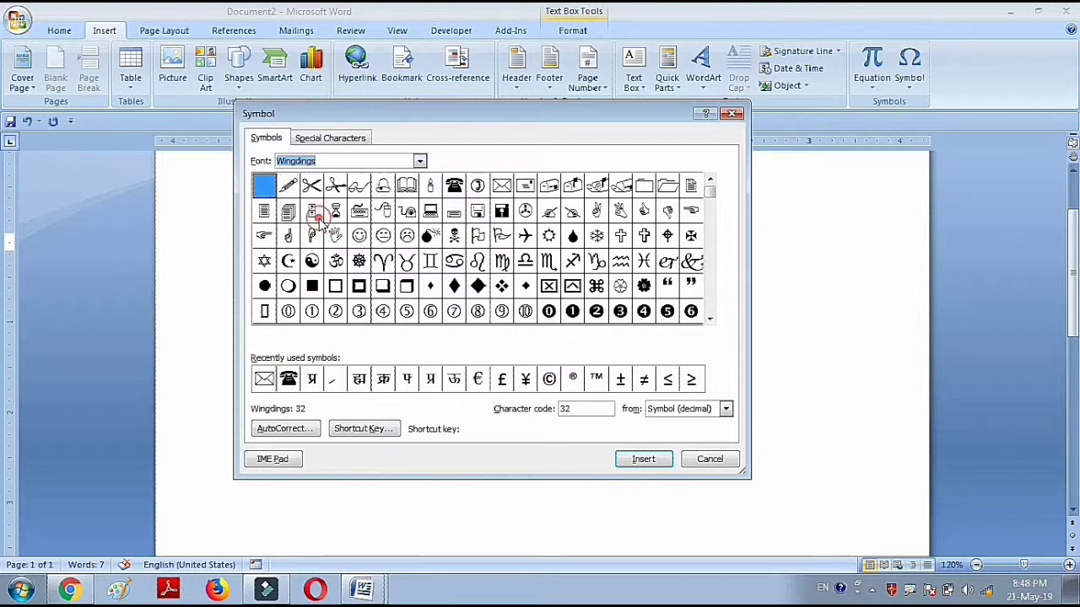
left_click(455, 187)
left_click(656, 460)
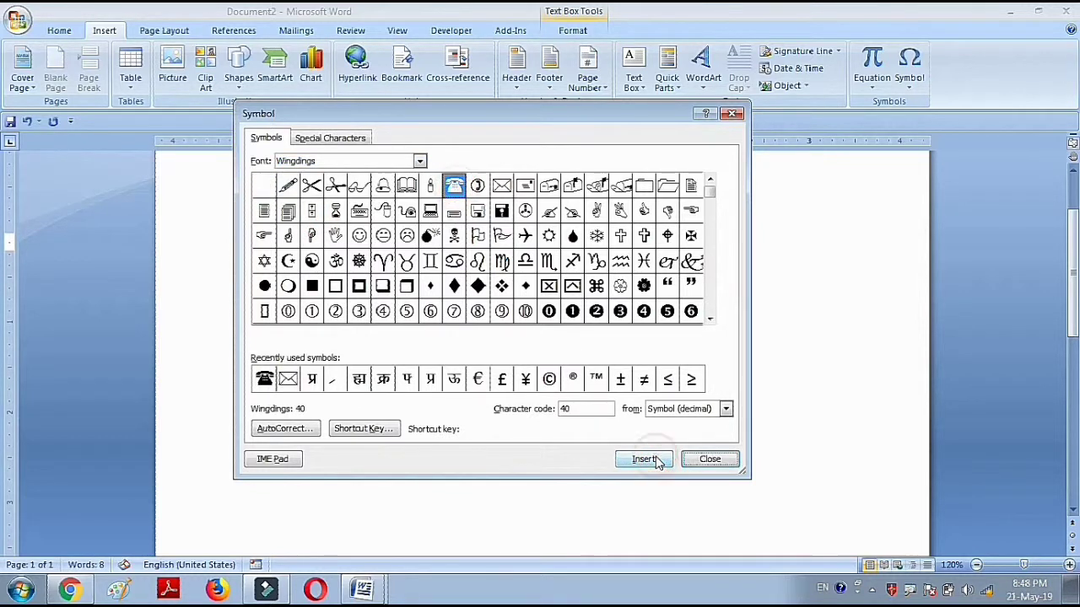
left_click(690, 459)
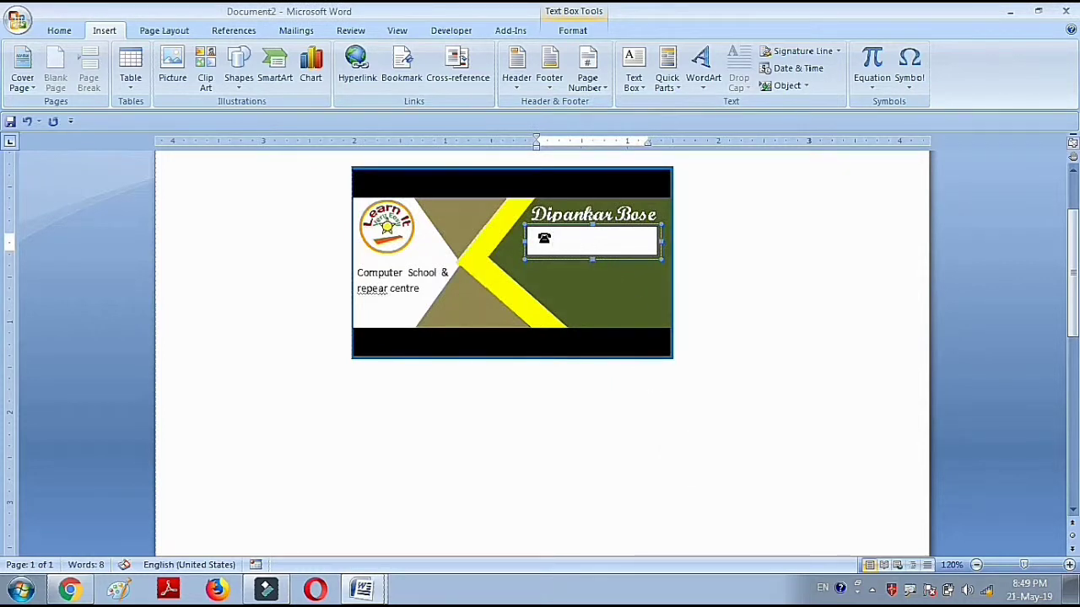
Step: Finish typing the phone number and make it bold white with no box fill
type("58")
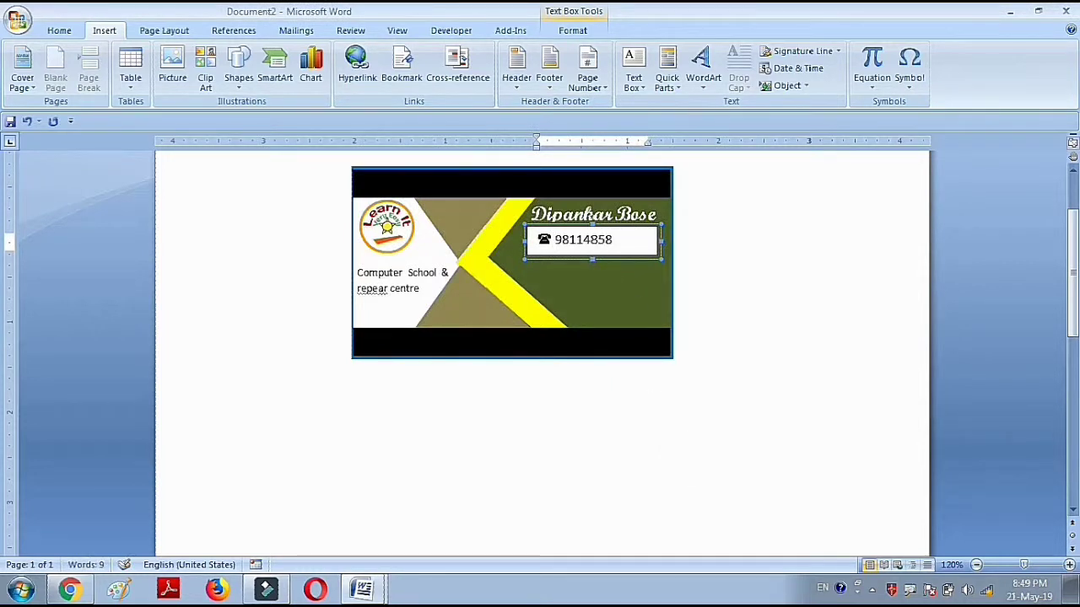
type("10")
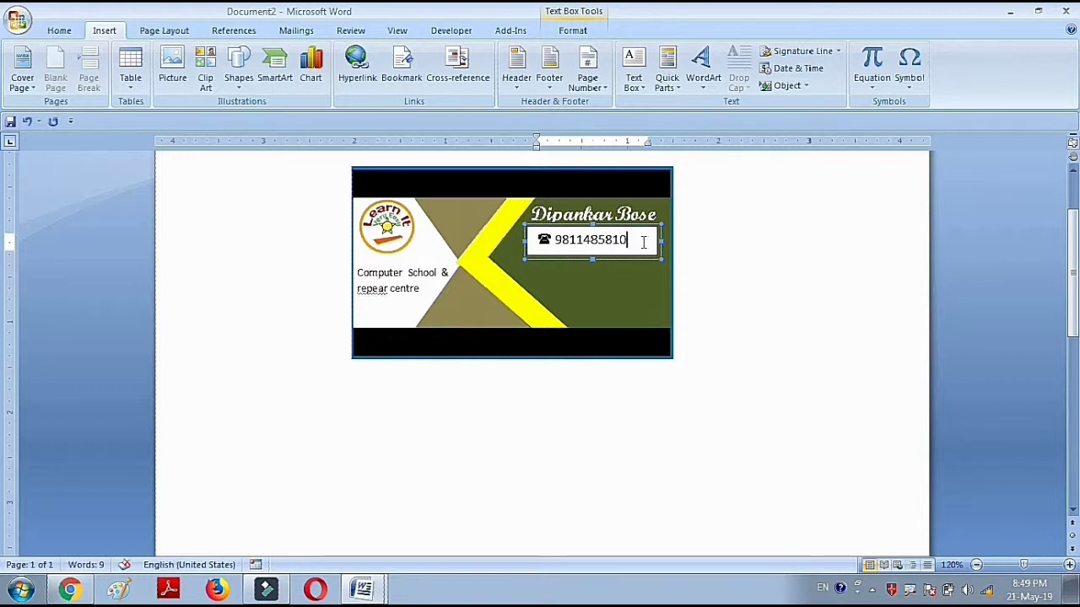
left_click_drag(644, 243, 556, 240)
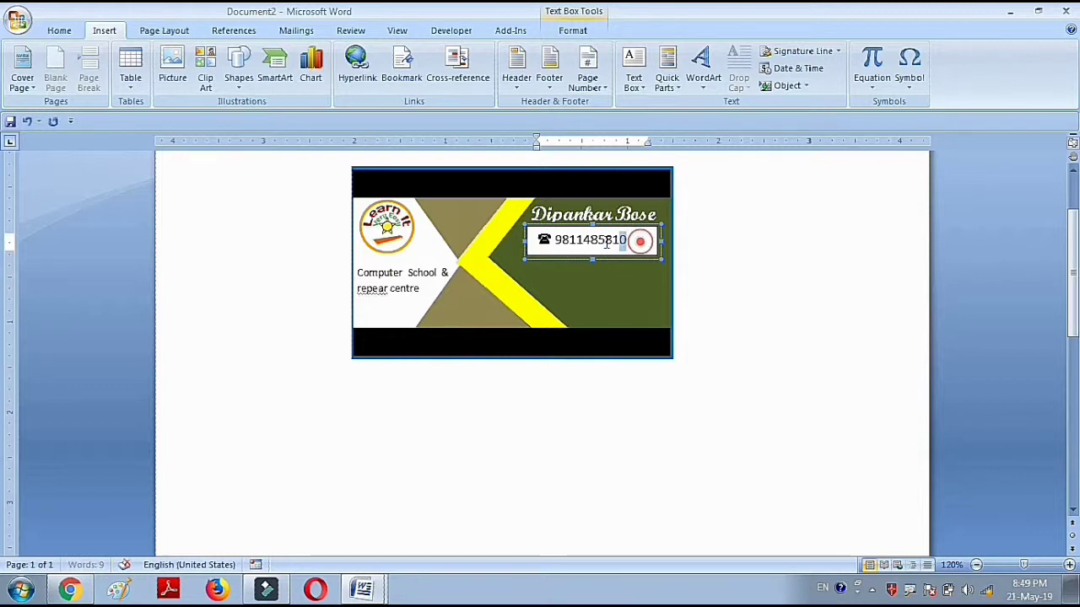
left_click(57, 31)
left_click(137, 80)
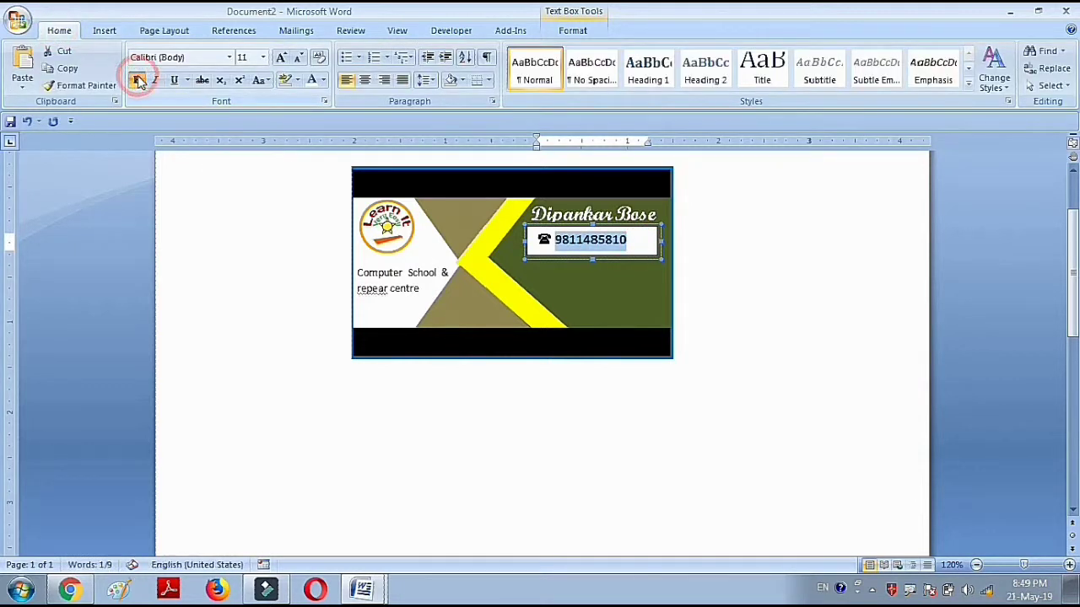
left_click(311, 79)
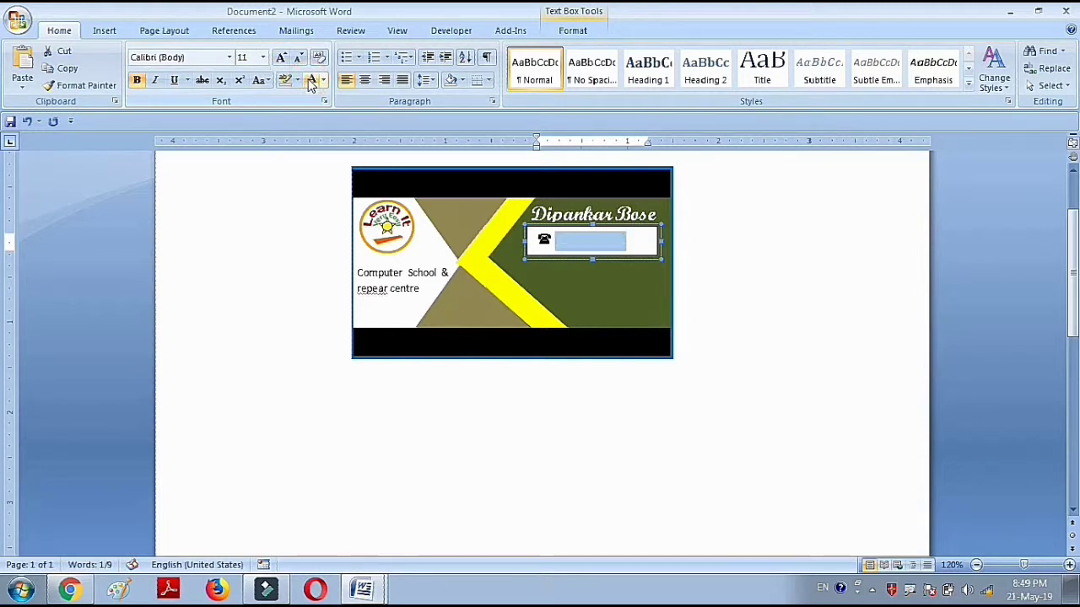
left_click(572, 31)
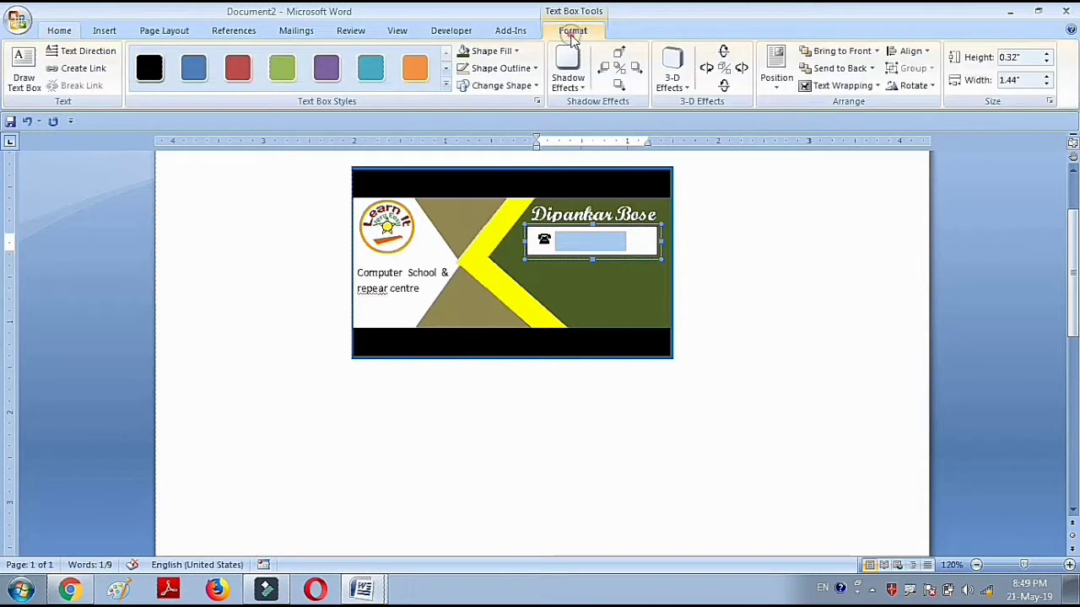
left_click(515, 51)
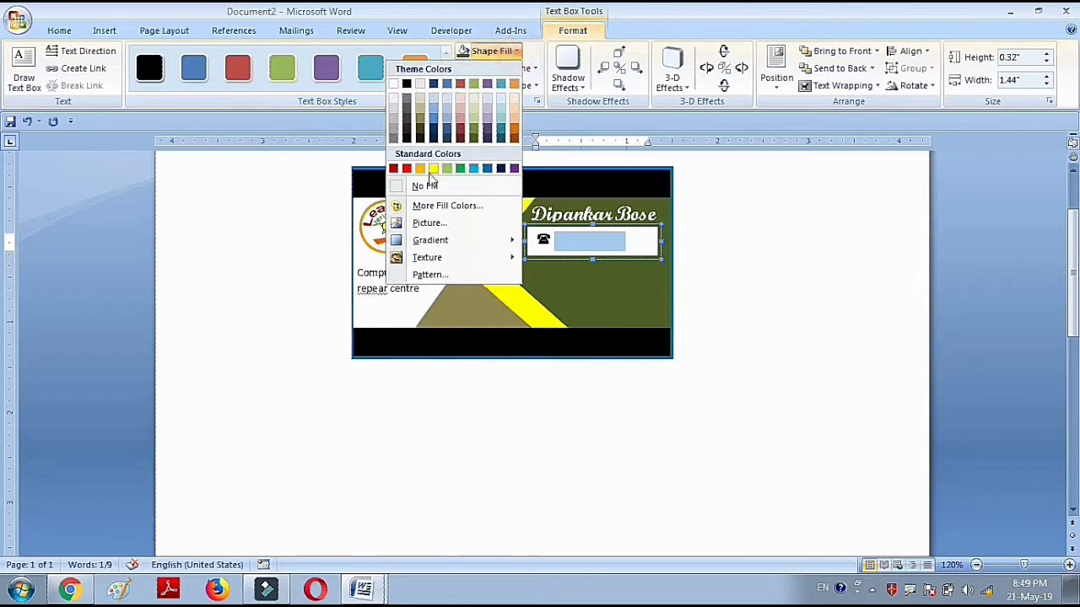
left_click(424, 186)
left_click(595, 291)
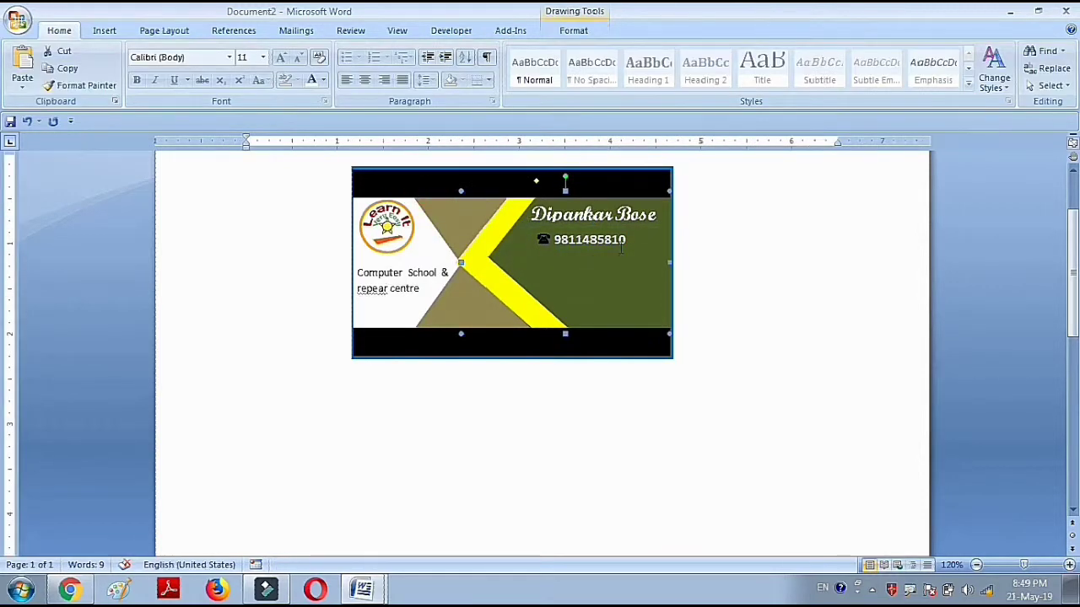
Step: Enlarge the phone number text from 11 to 12 pt
left_click(556, 245)
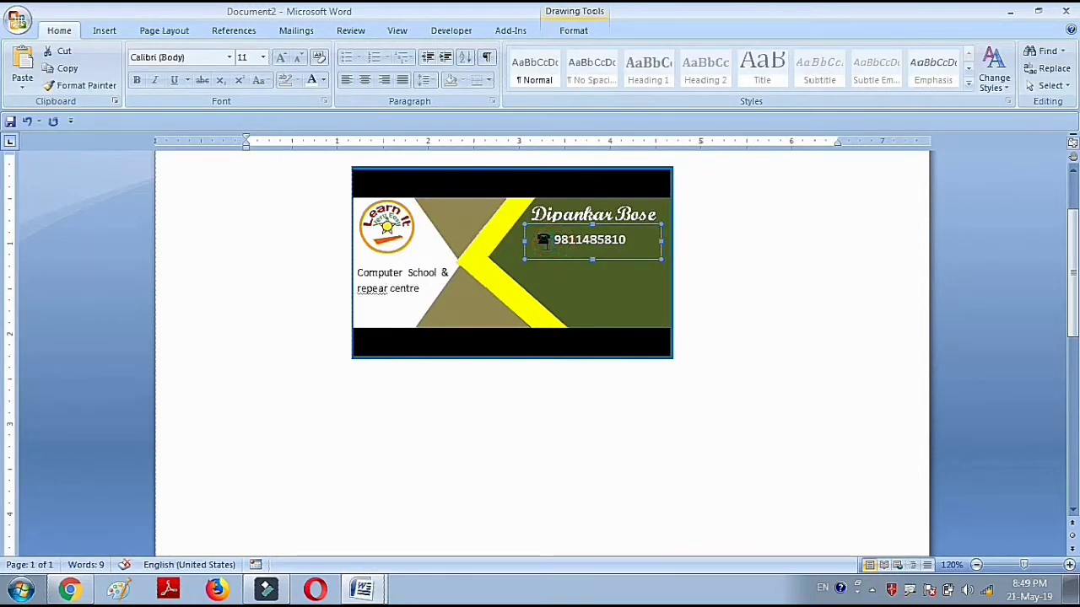
double_click(522, 226)
left_click(59, 31)
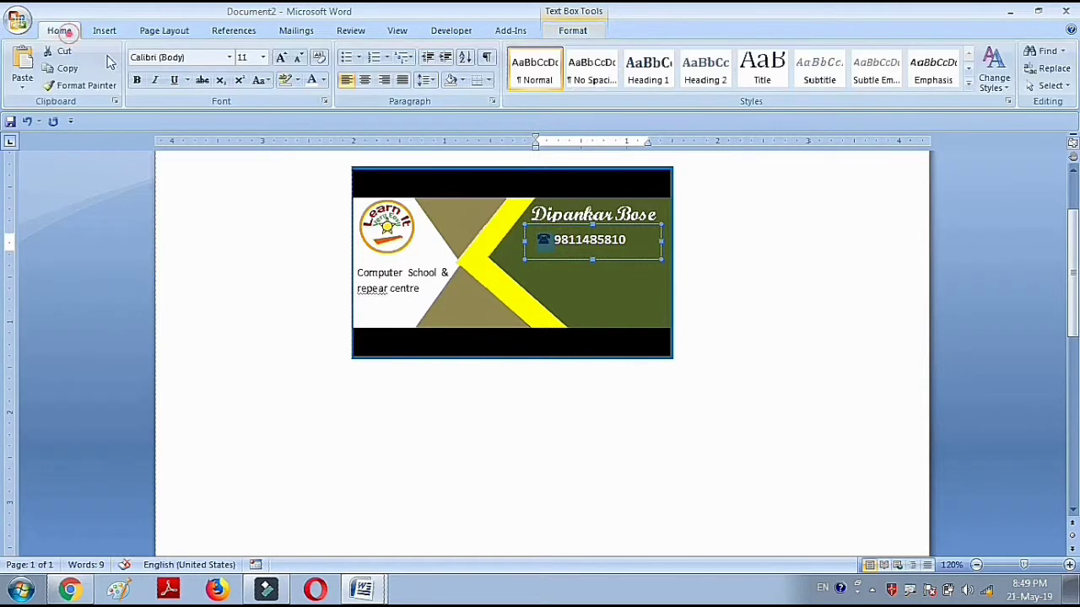
left_click(643, 307)
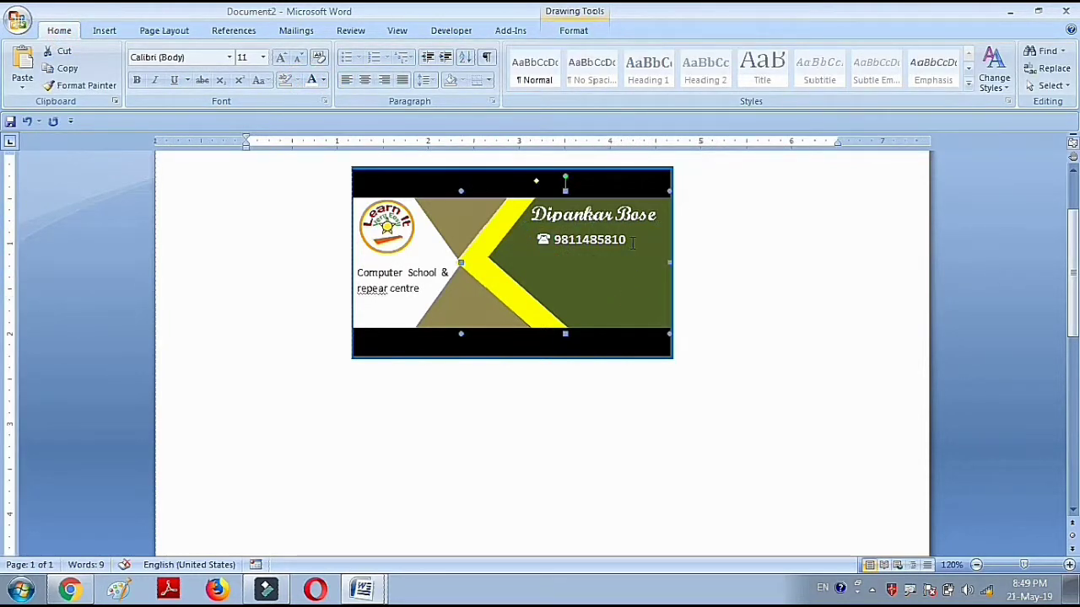
left_click_drag(632, 243, 518, 243)
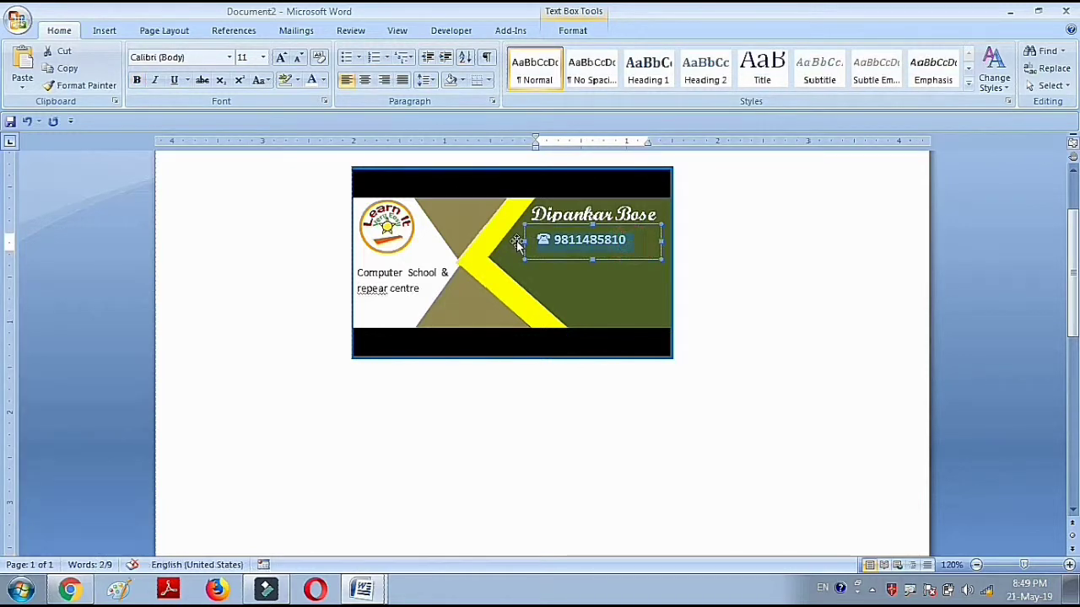
key("ctrl+bracketright")
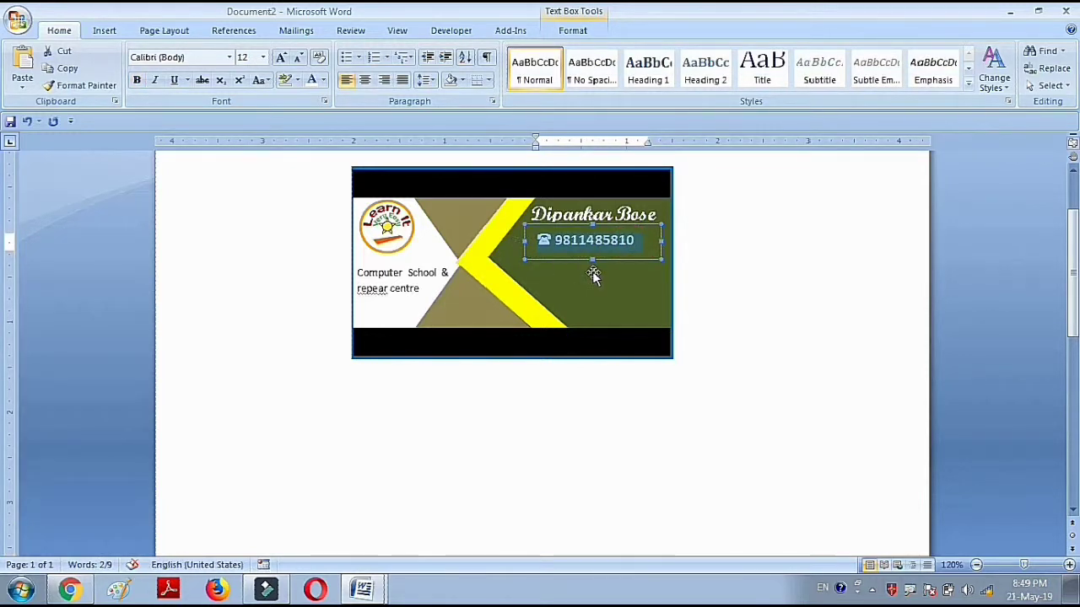
left_click(595, 277)
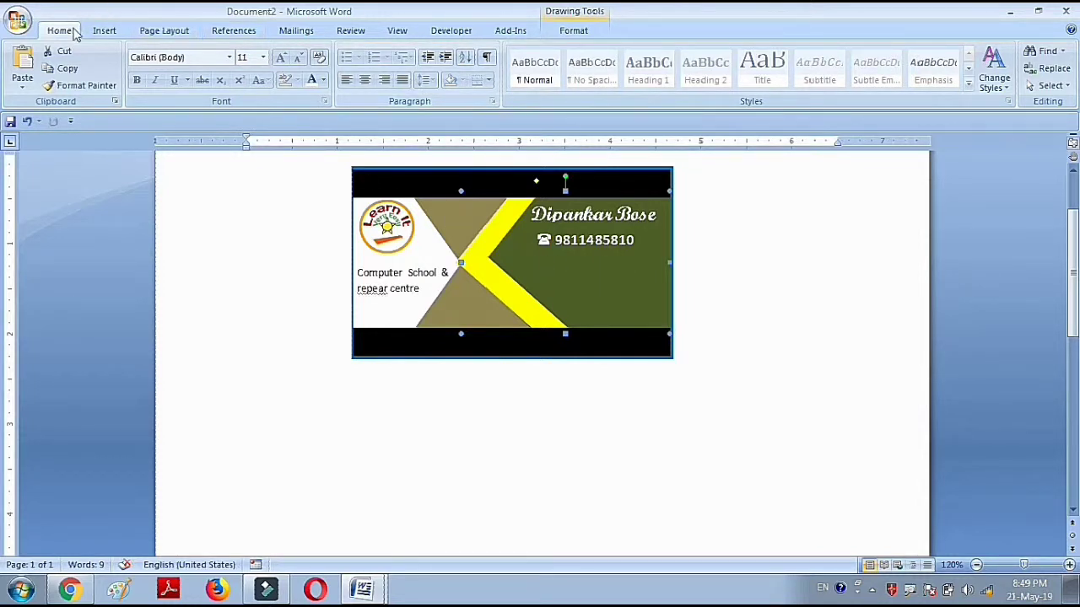
Step: Draw a text box below the phone number and insert an envelope symbol in it
left_click(105, 30)
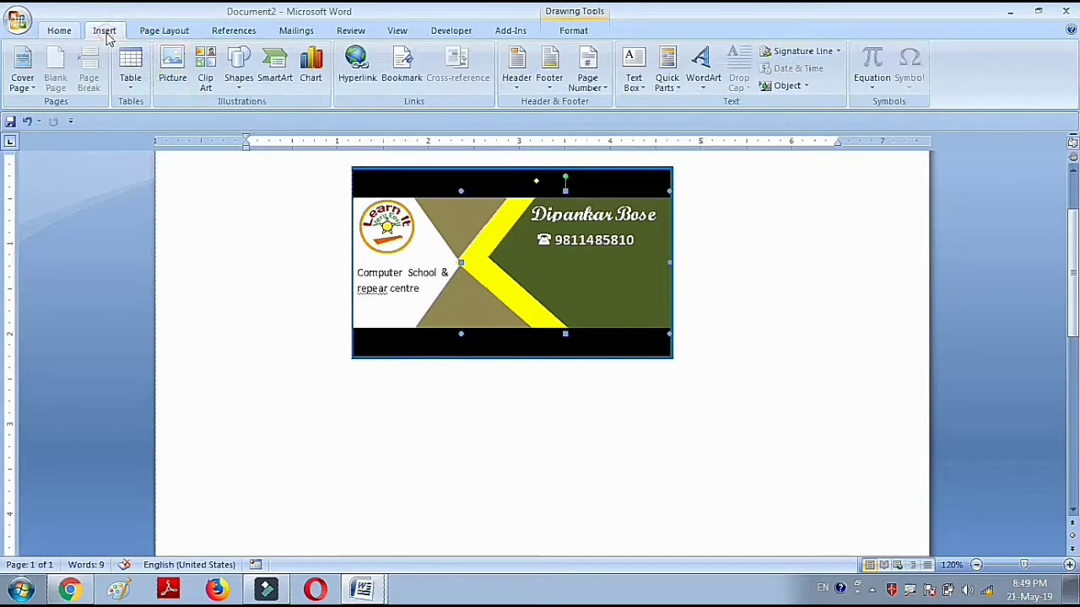
left_click(240, 84)
left_click(183, 119)
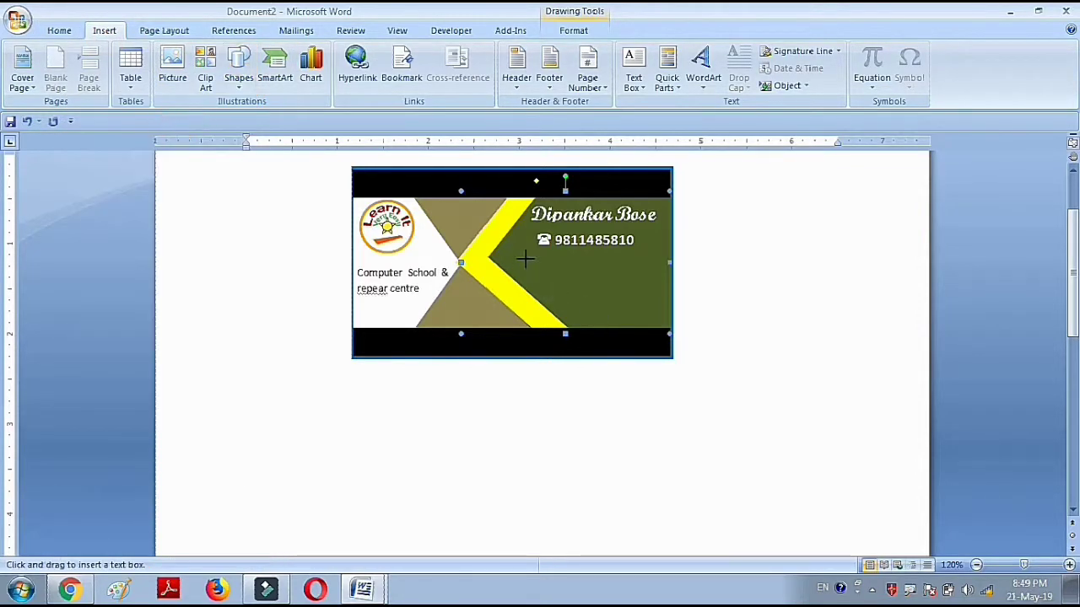
left_click_drag(540, 250, 654, 281)
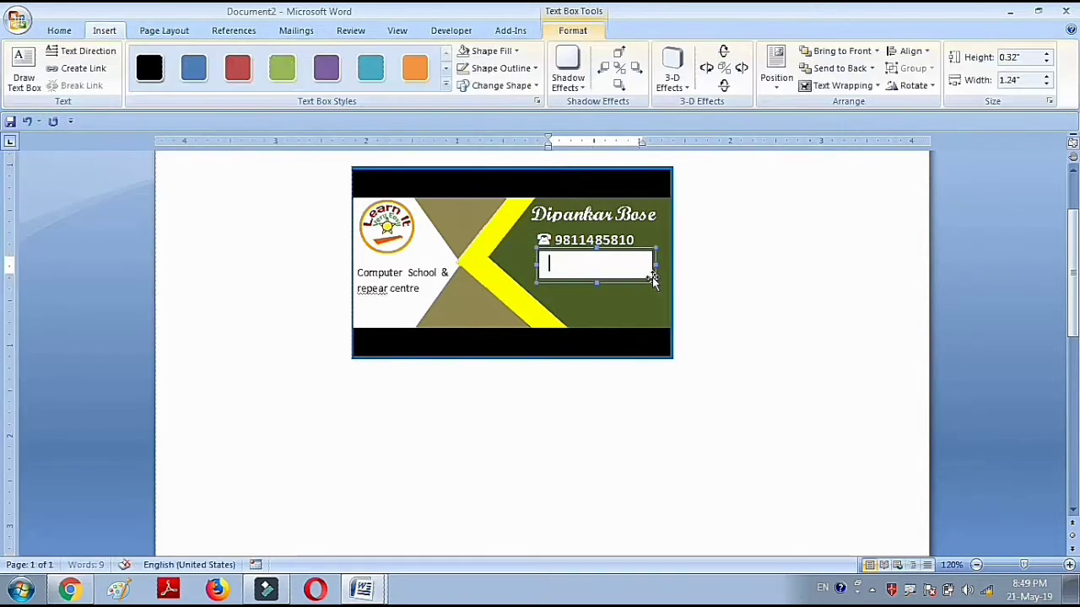
left_click(103, 31)
left_click(909, 80)
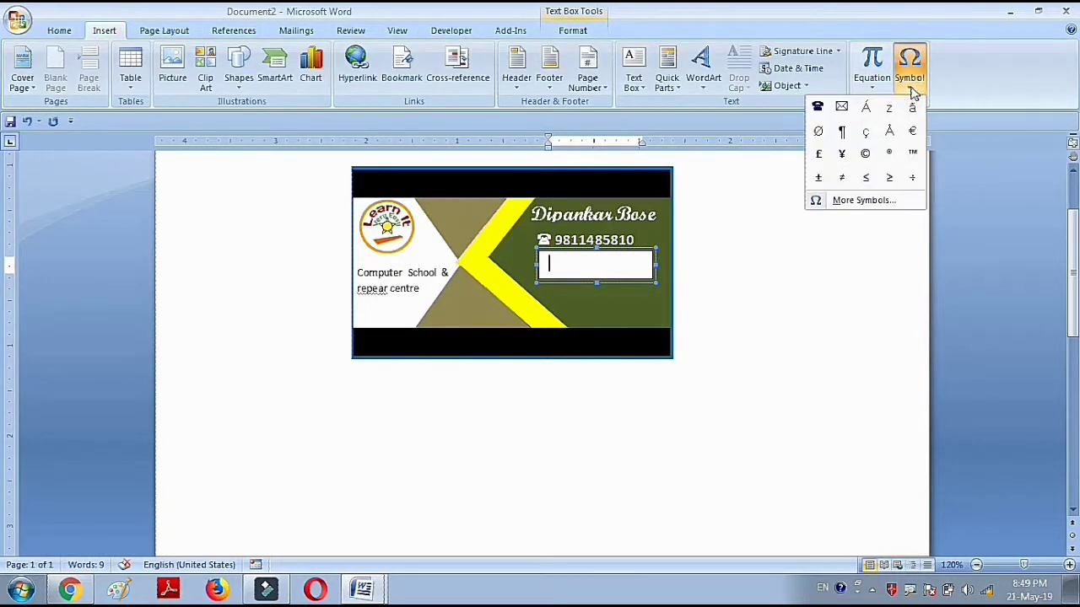
left_click(841, 108)
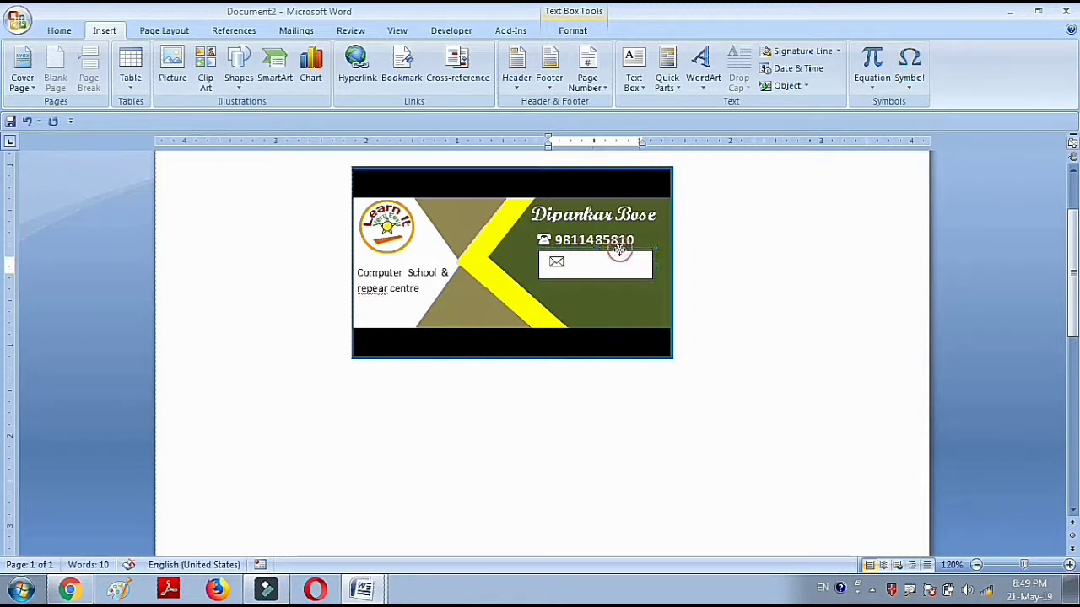
Step: Enter the e-mail address after the envelope and widen the box so it fits
left_click_drag(622, 257, 616, 257)
left_click(586, 262)
type("ww")
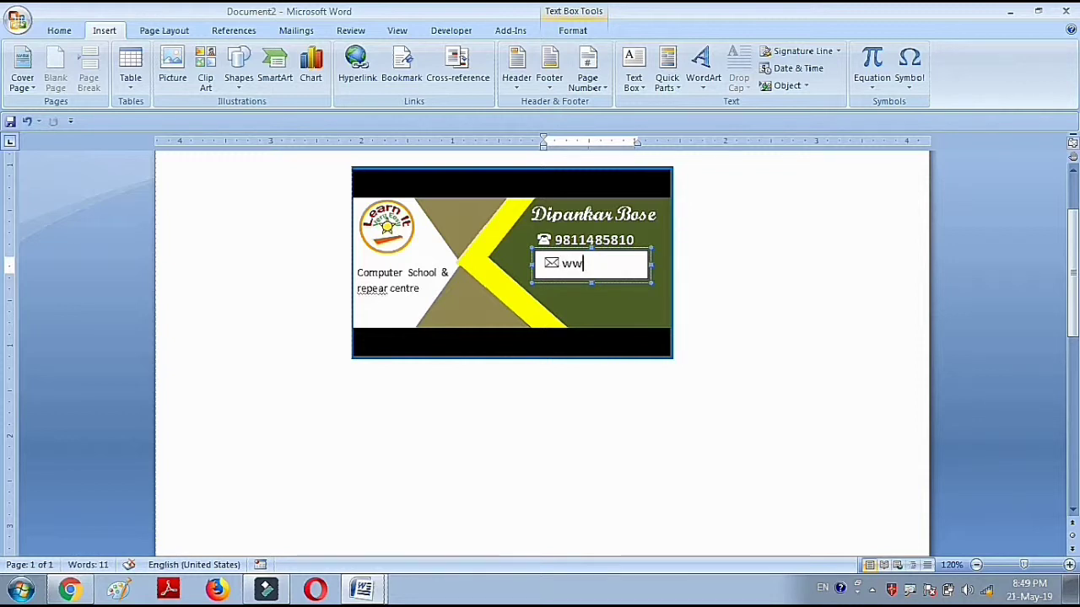
key("BackSpace")
type("xyz@")
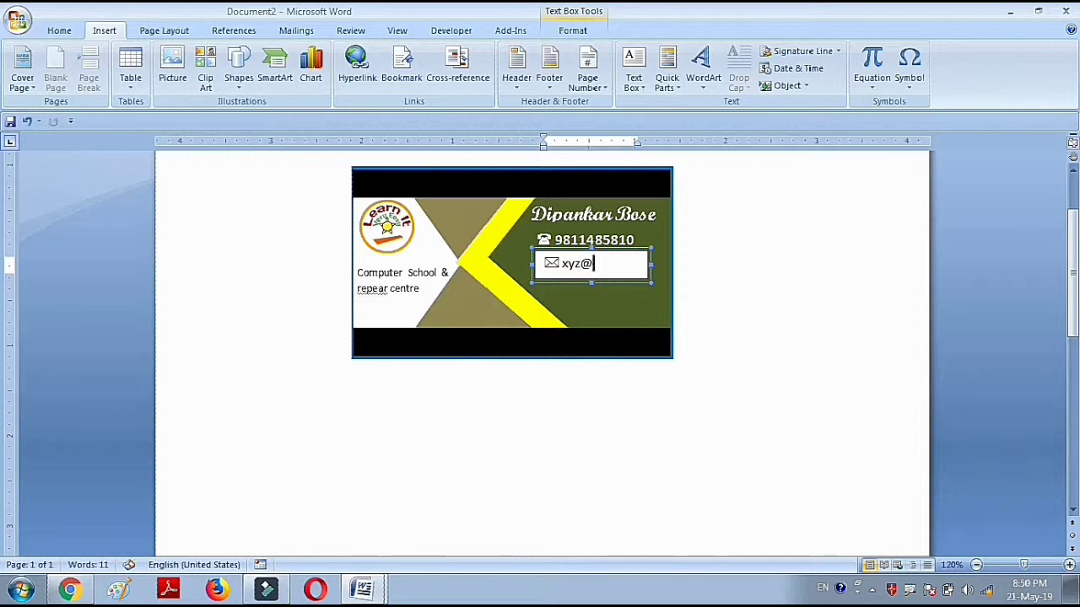
type("gmail.c")
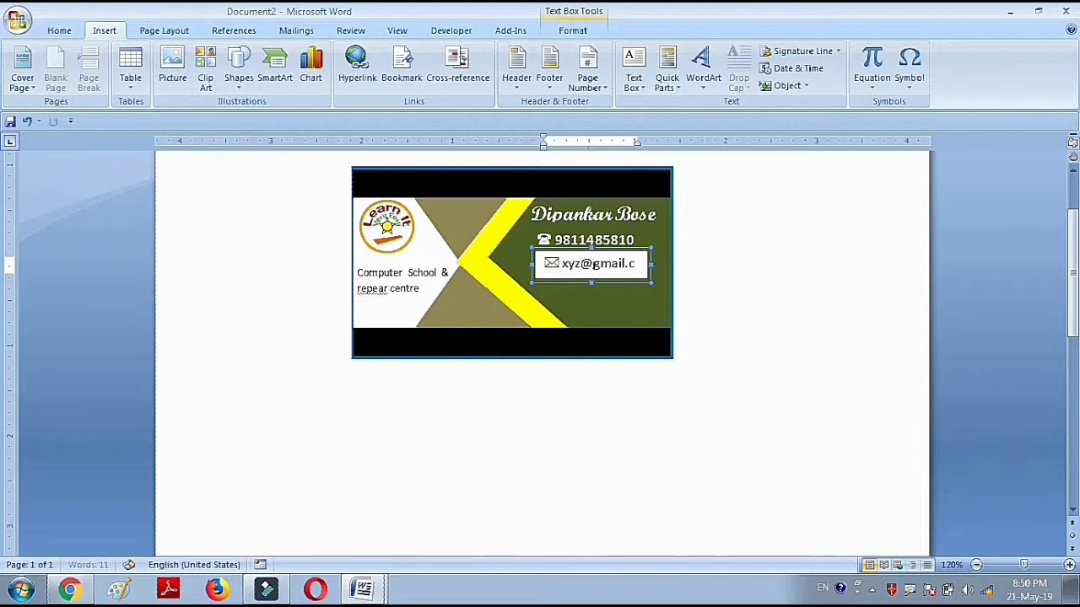
key("ctrl+z")
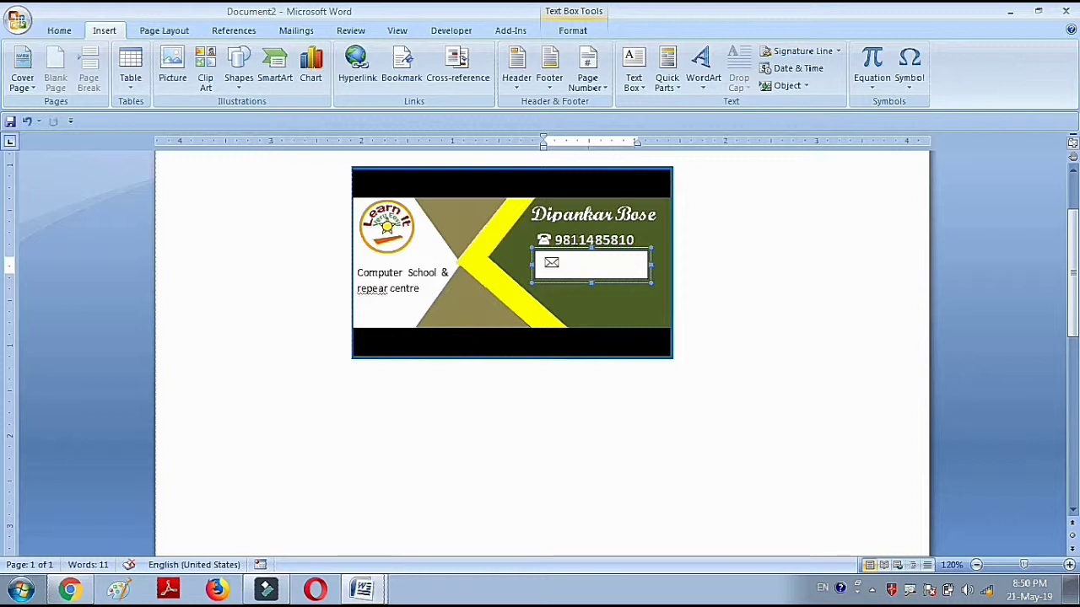
left_click_drag(647, 266, 656, 266)
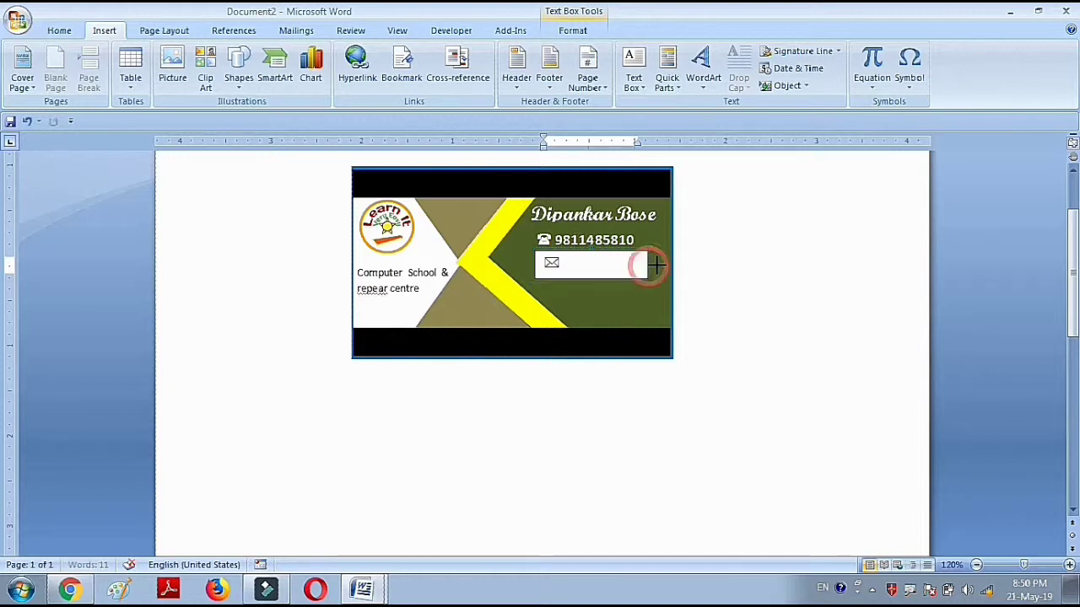
left_click_drag(530, 266, 526, 266)
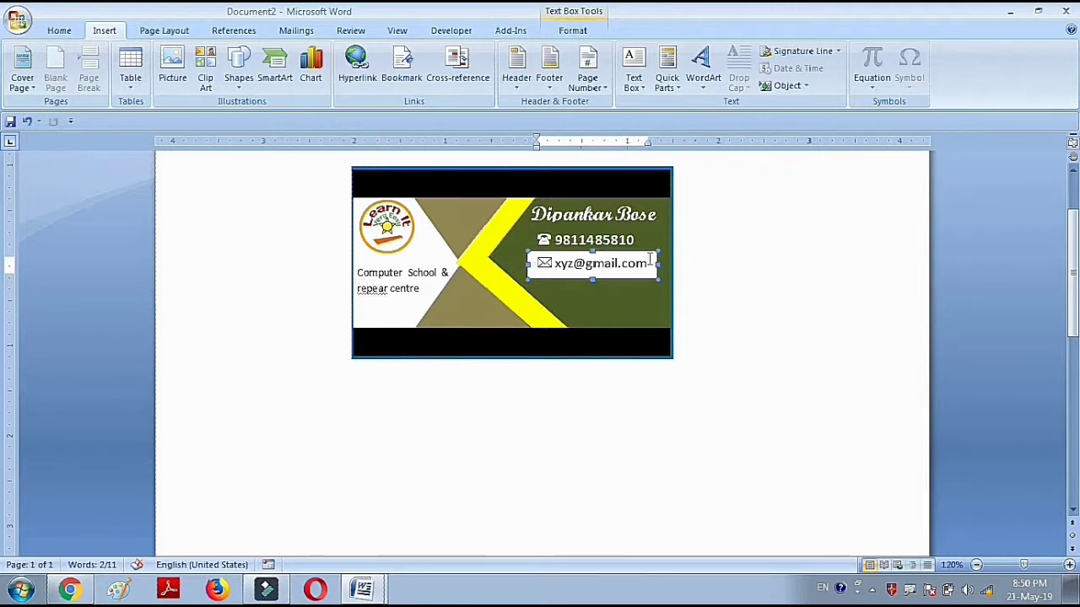
Step: Make the e-mail text bold white and remove the box's fill and outline
left_click_drag(648, 264, 553, 264)
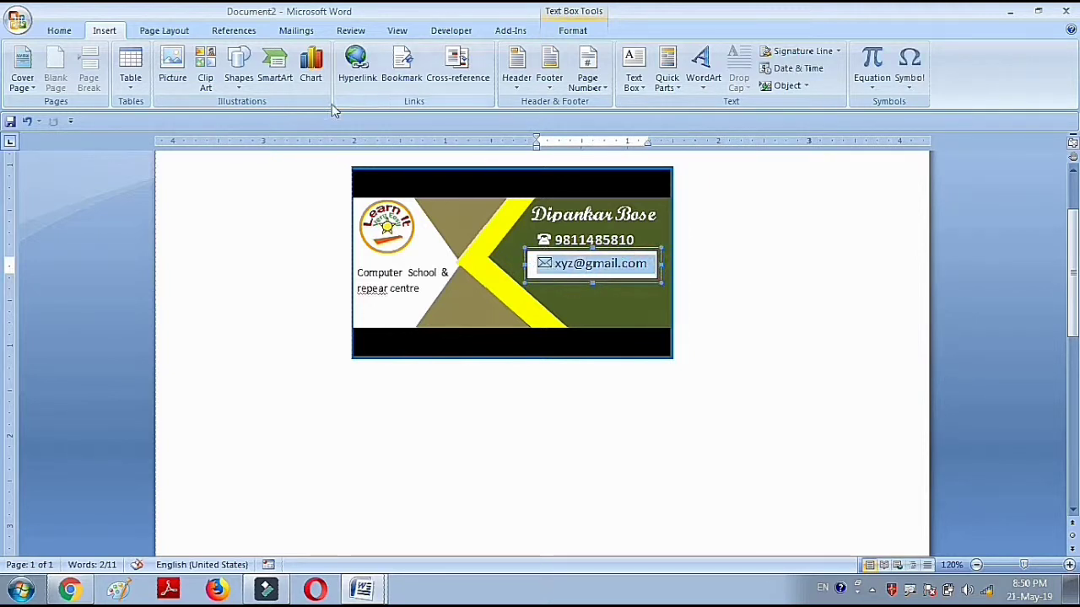
left_click(56, 31)
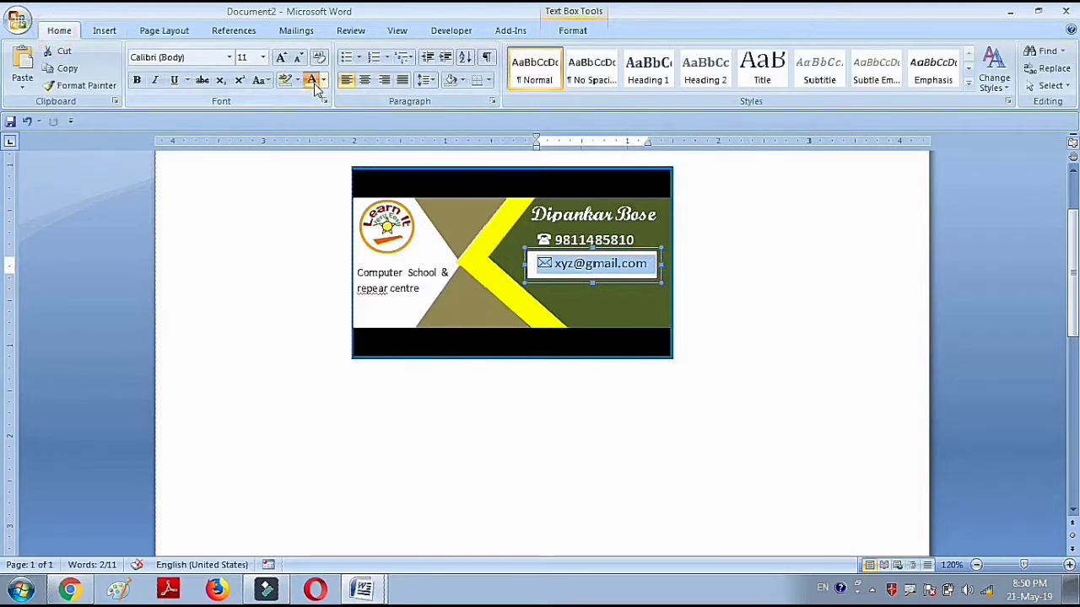
left_click(311, 80)
left_click(137, 80)
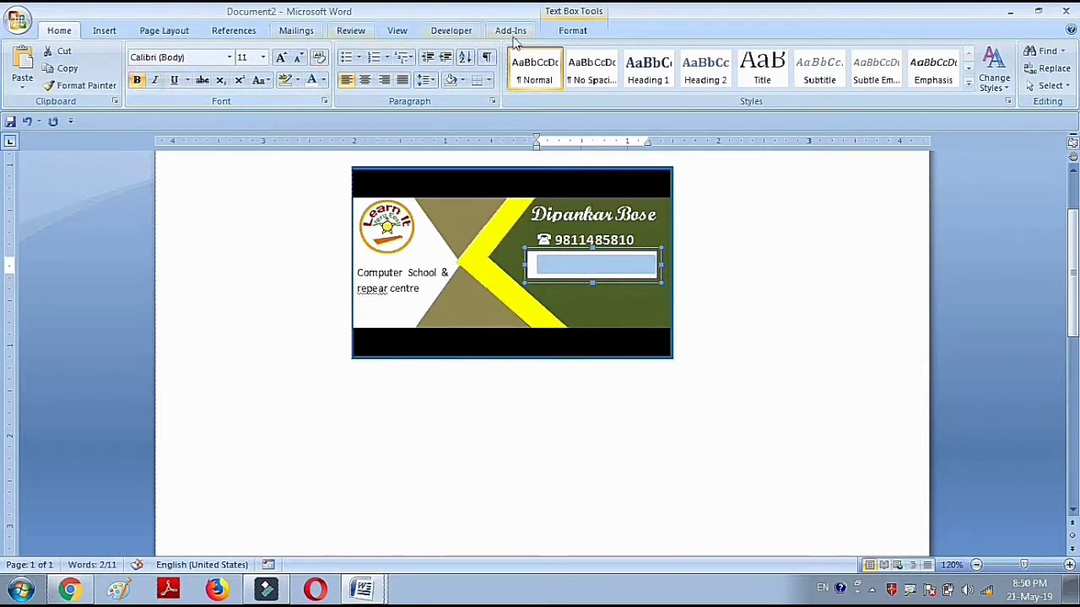
left_click(572, 32)
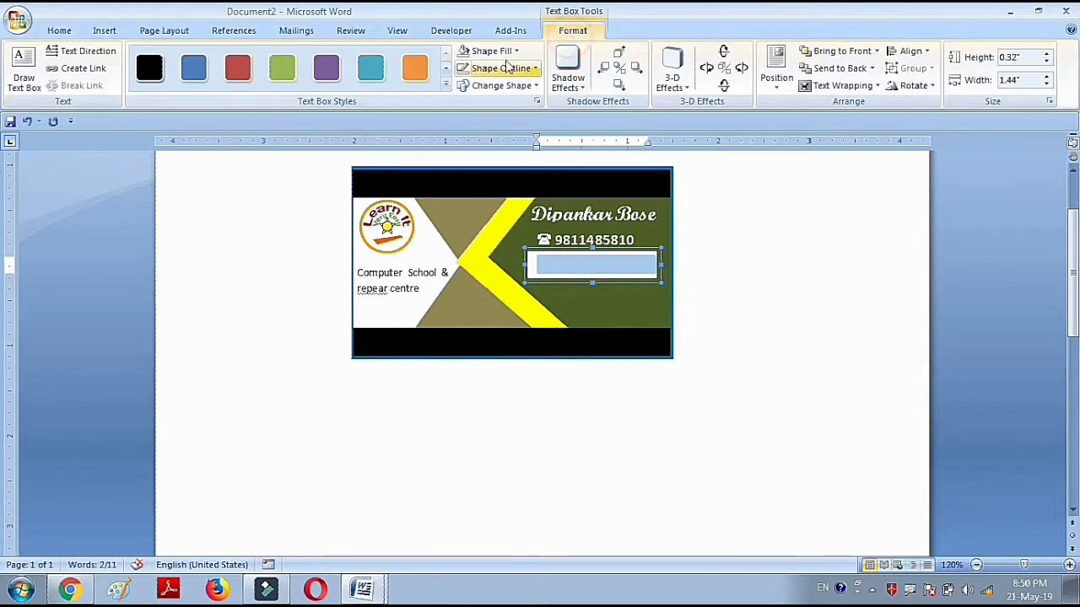
left_click(463, 50)
left_click(463, 68)
left_click(585, 289)
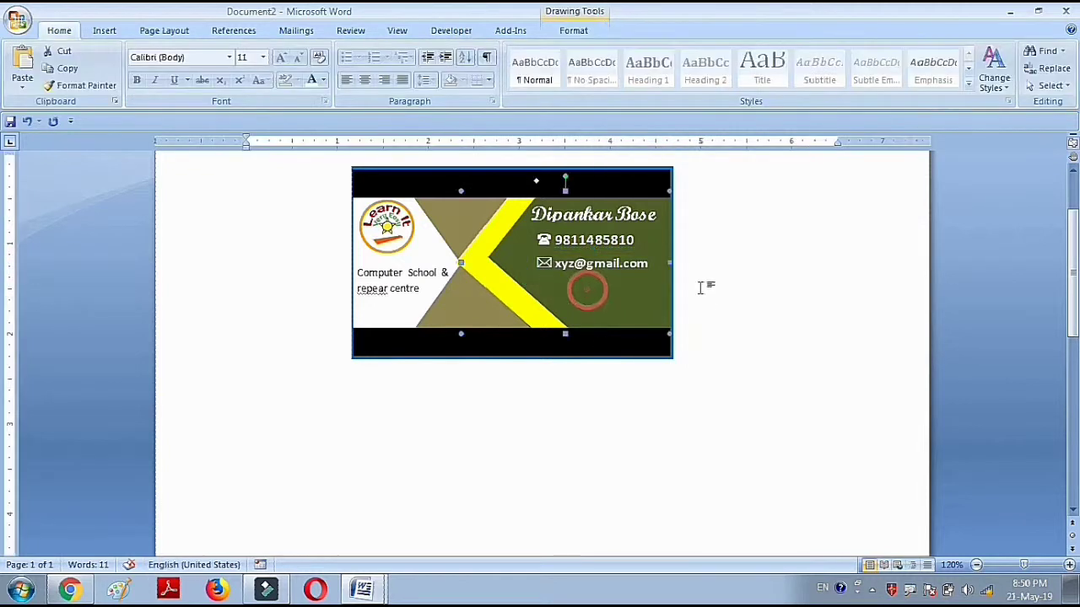
left_click(647, 254)
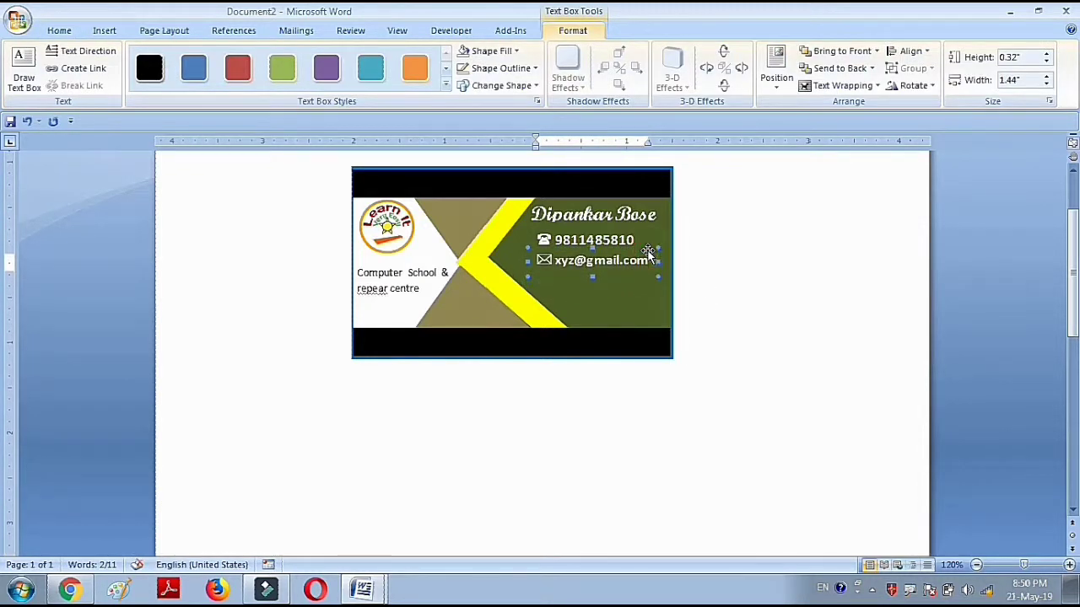
left_click(615, 287)
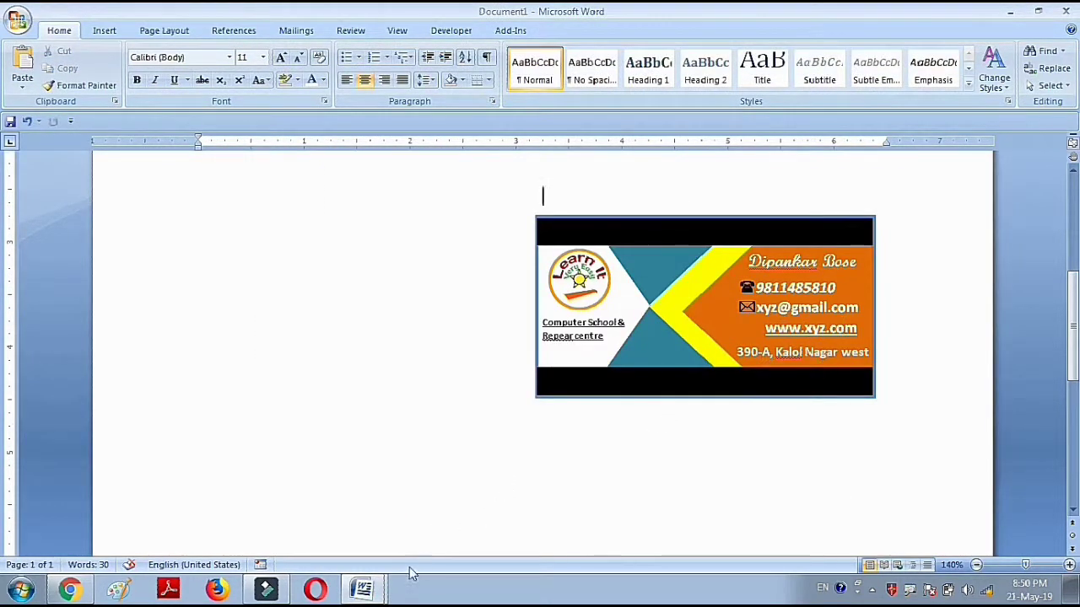
left_click(376, 582)
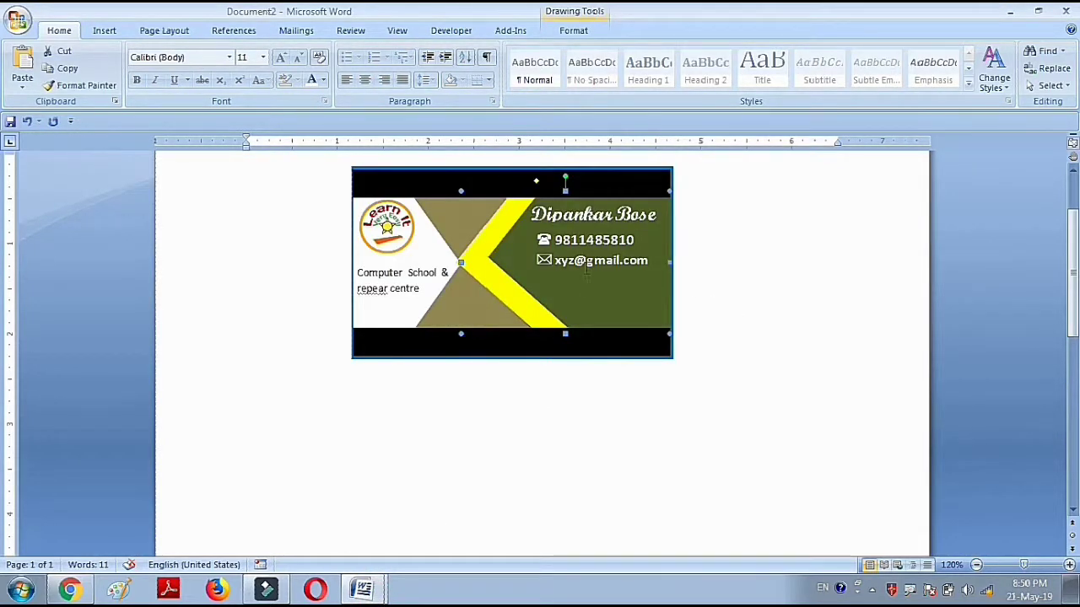
left_click(105, 30)
left_click(236, 80)
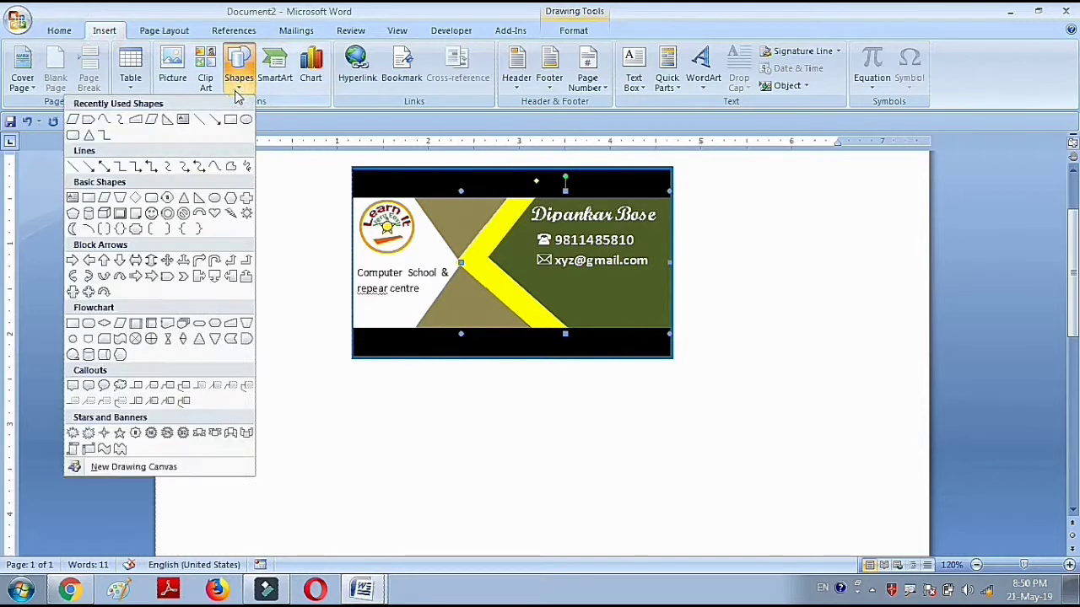
left_click(185, 114)
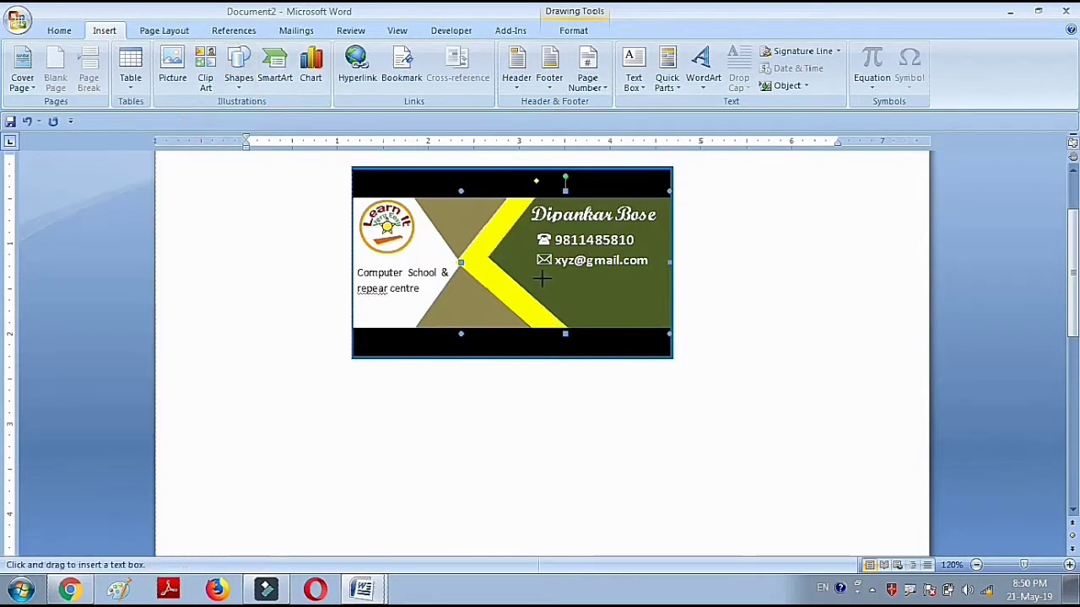
left_click_drag(541, 278, 666, 303)
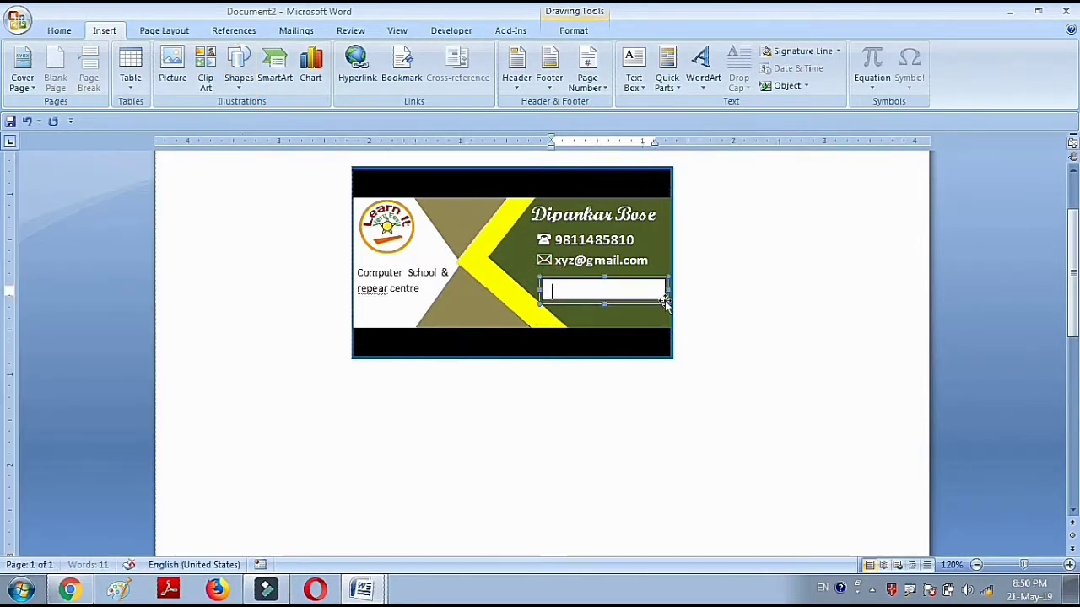
type("www.")
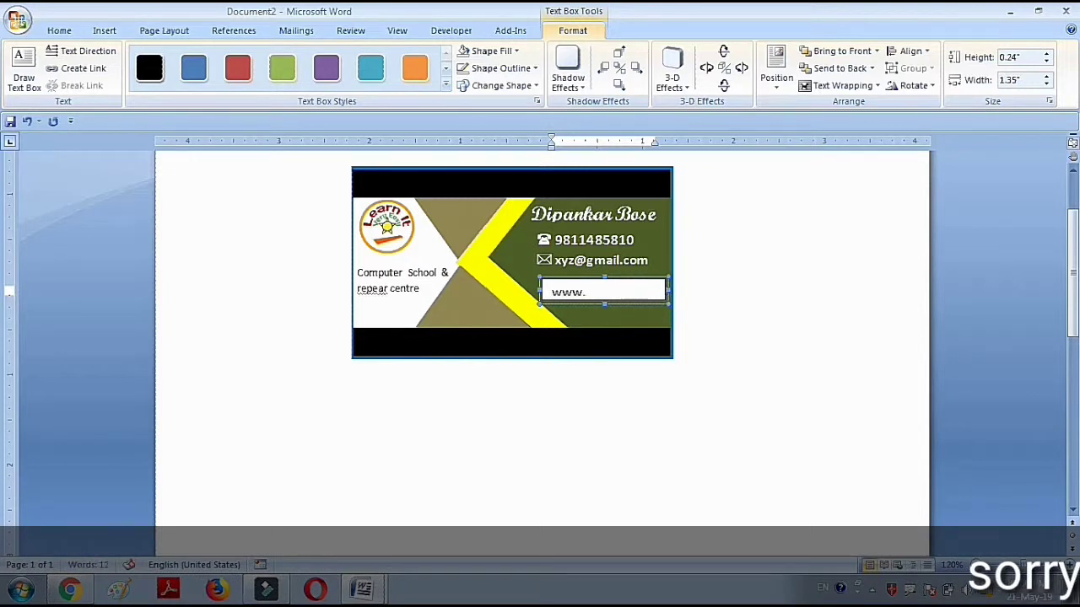
type("xyz.com")
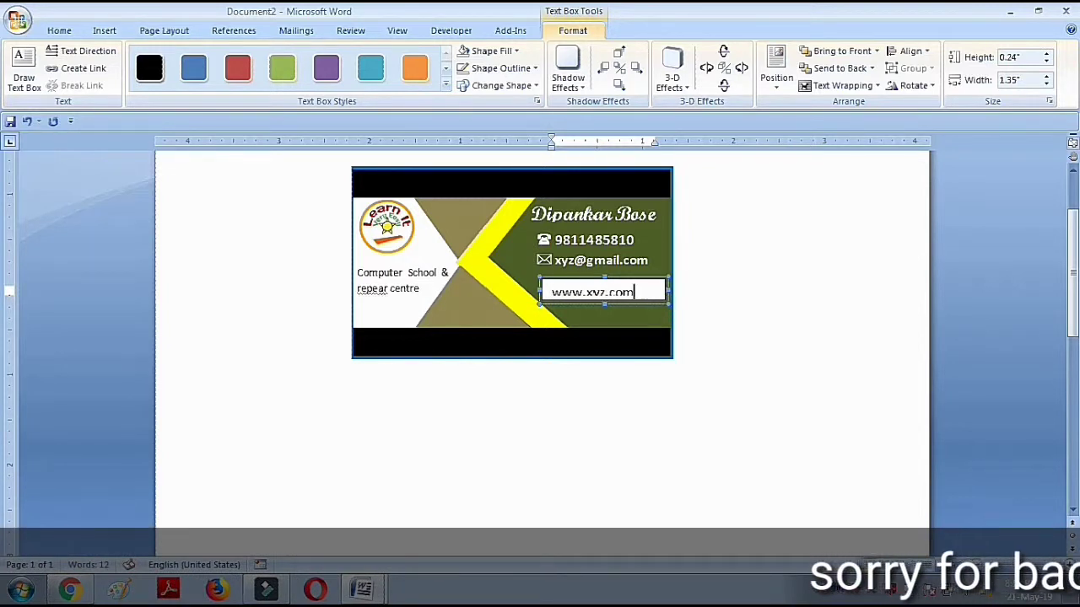
left_click_drag(604, 303, 604, 319)
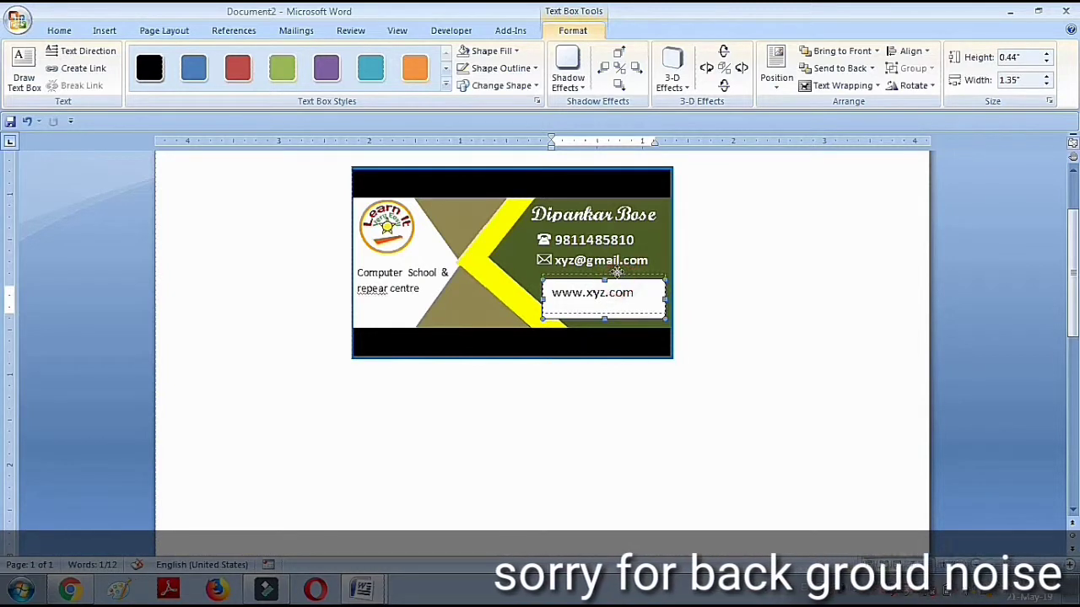
left_click_drag(619, 277, 615, 277)
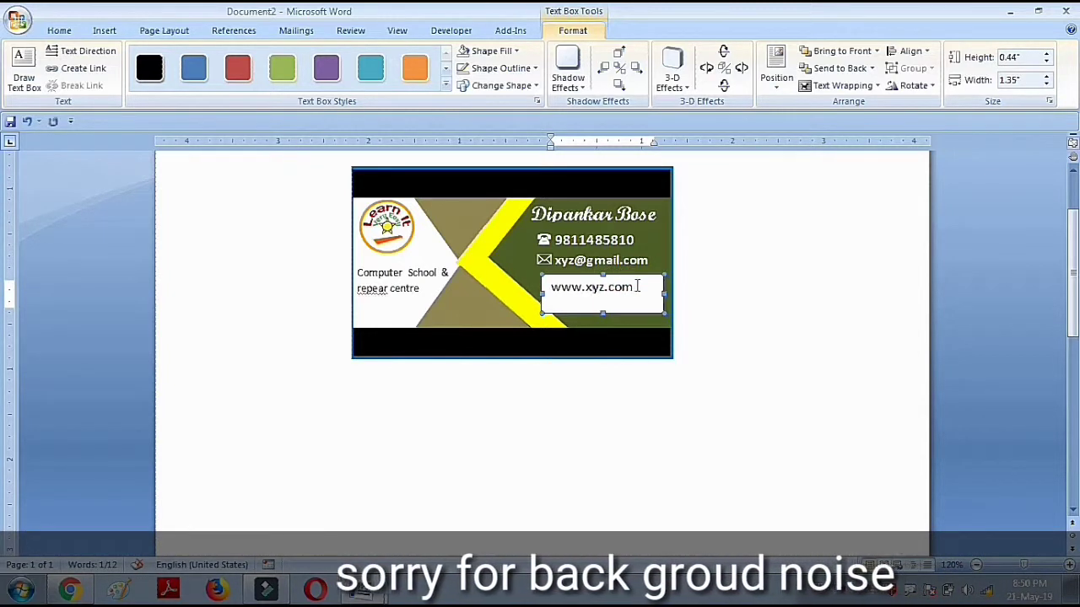
key("Up")
key("Right")
key("Right")
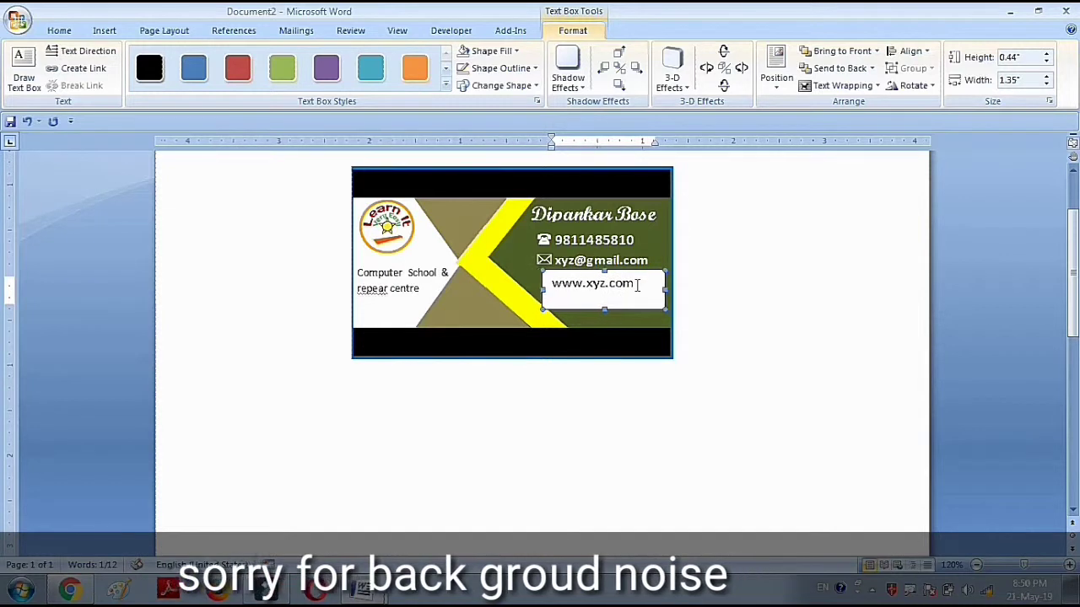
triple_click(639, 285)
left_click(59, 30)
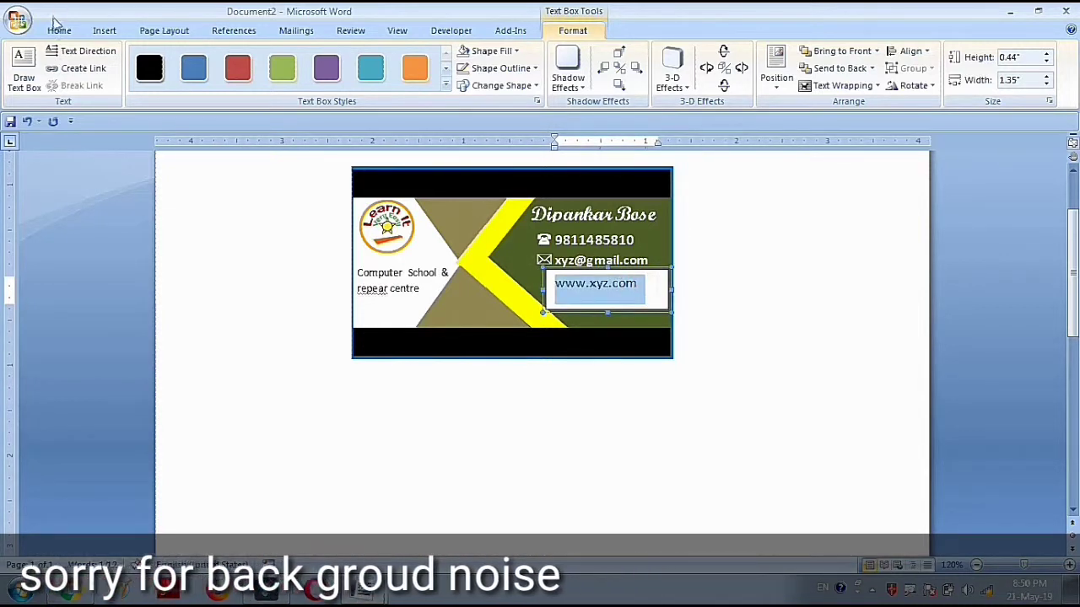
left_click(136, 80)
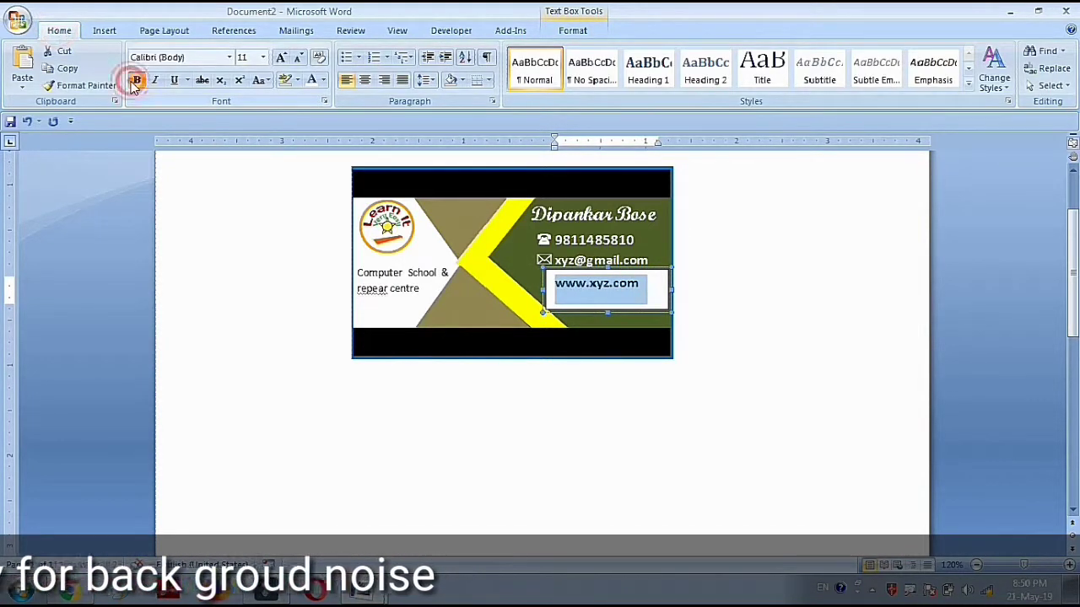
left_click(311, 85)
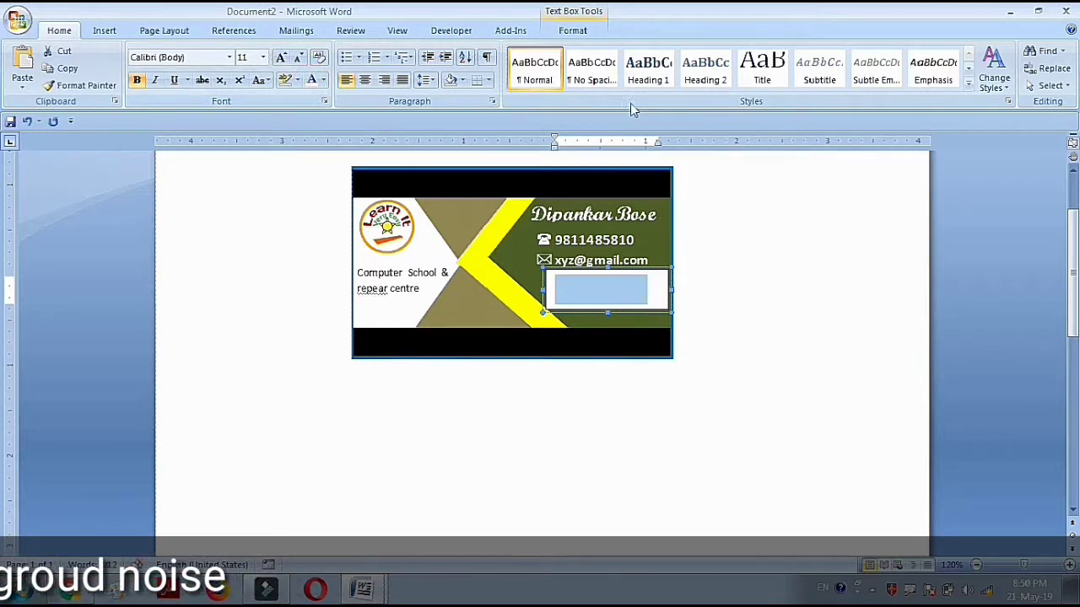
left_click(571, 31)
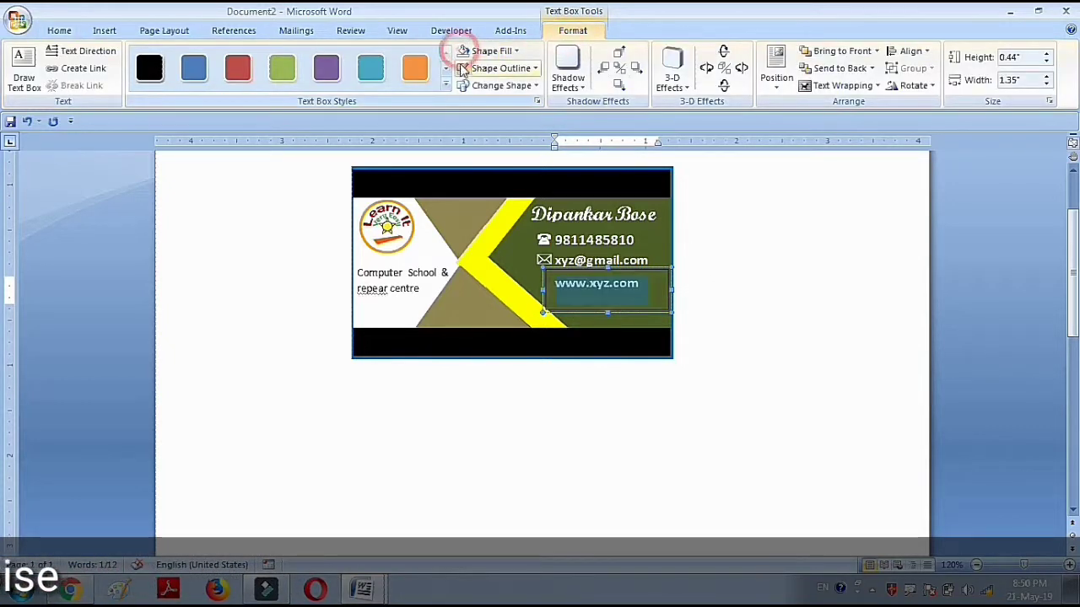
left_click(641, 325)
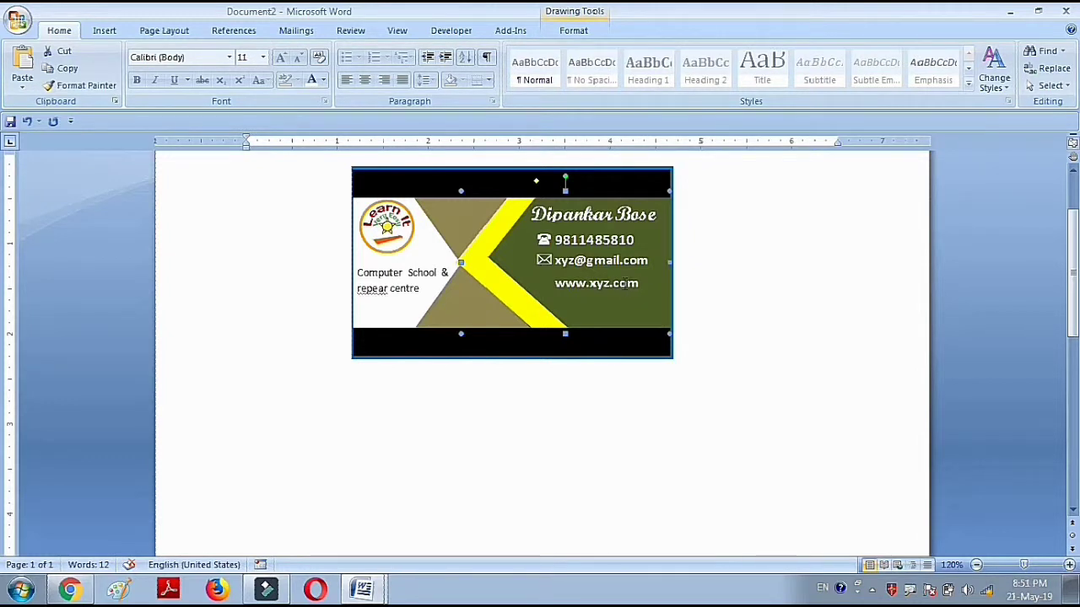
left_click(625, 285)
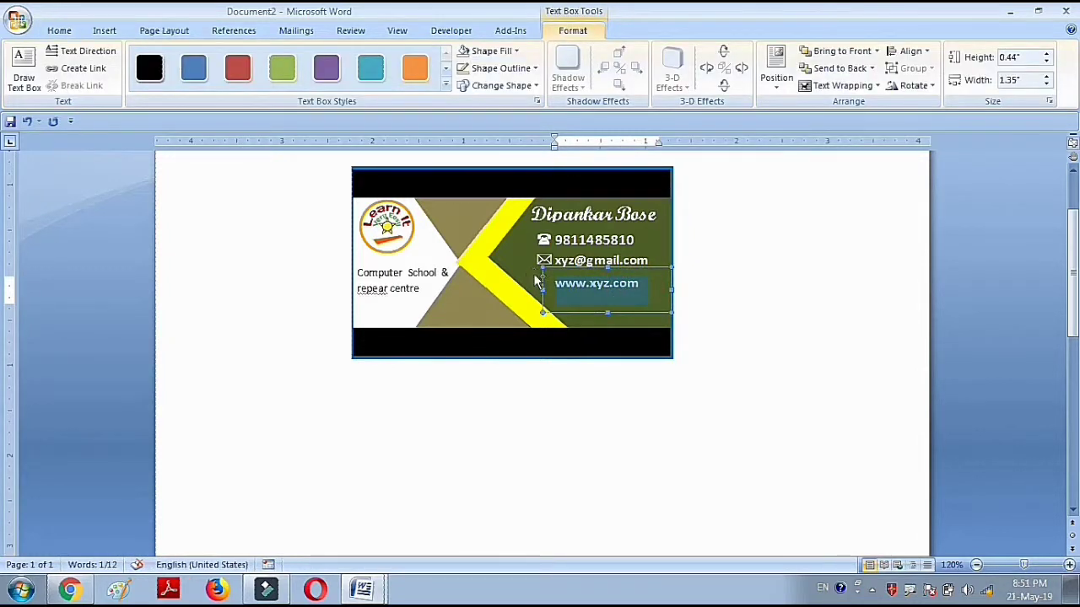
key("ctrl+bracketright")
key("ctrl+bracketright")
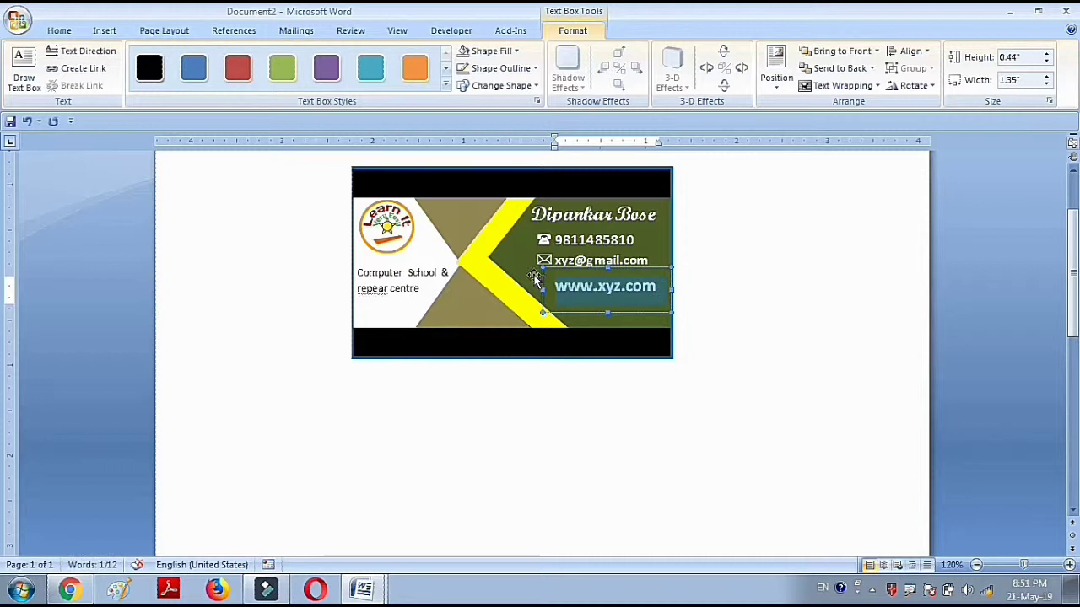
key("ctrl+bracketleft")
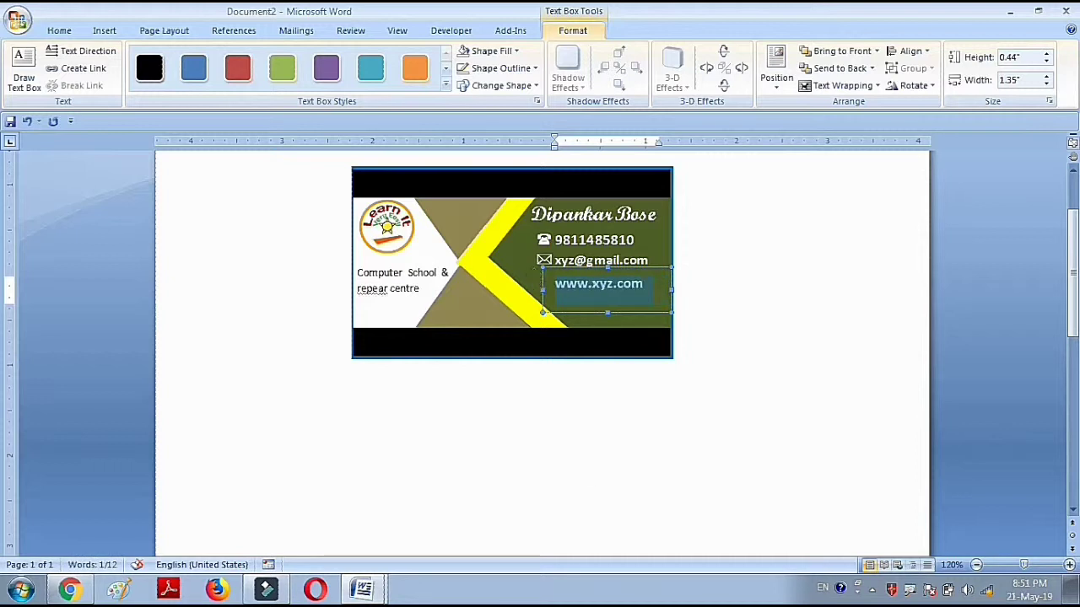
Step: Nudge the website box up and right to sit just below the e-mail line
left_click(657, 267)
key("Up")
key("Up")
key("Right")
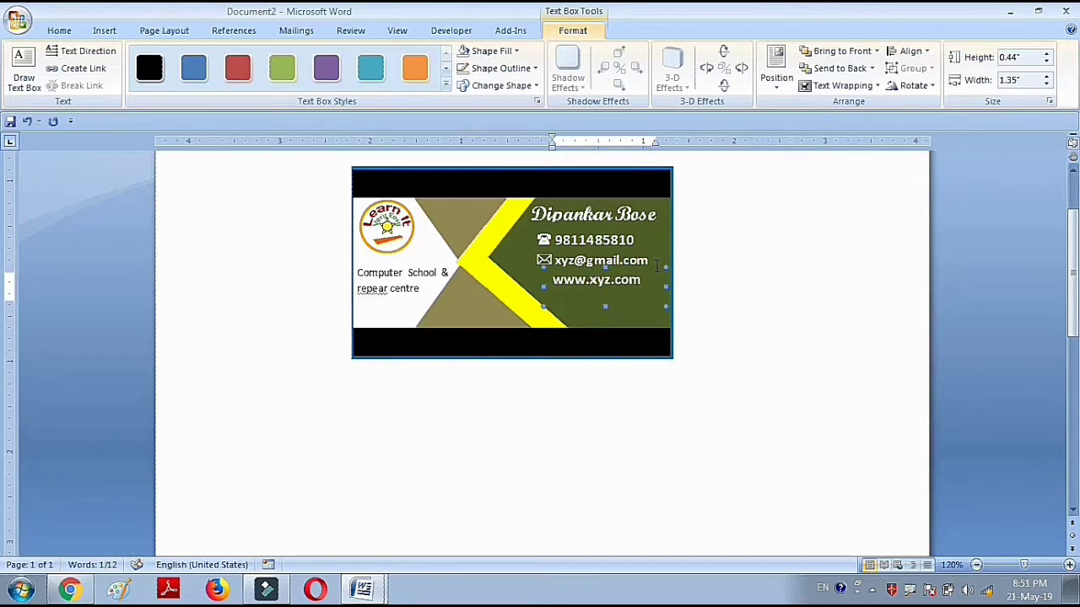
key("Right")
key("Down")
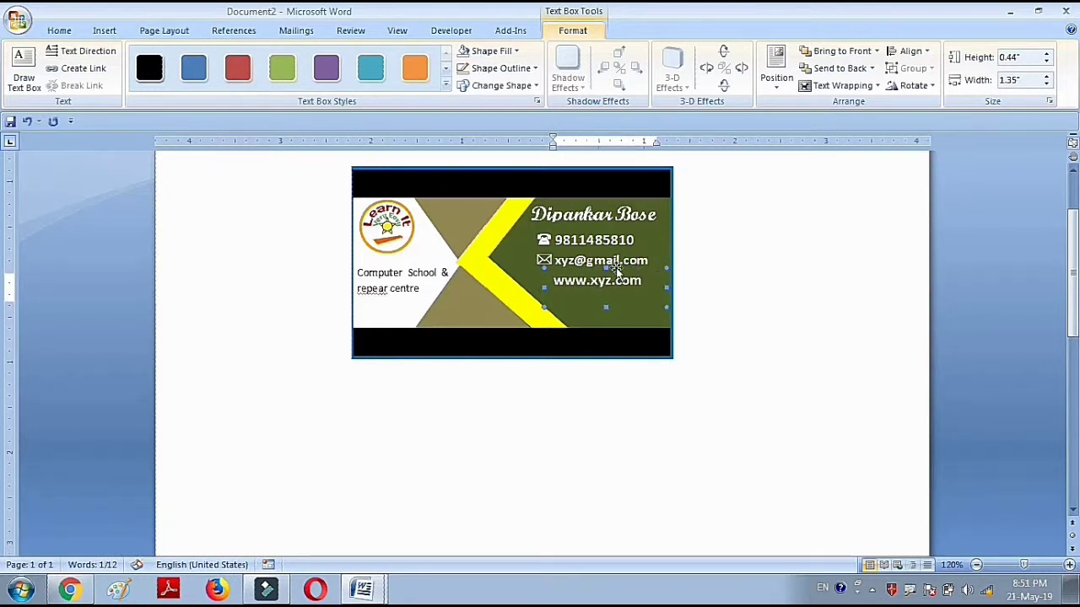
left_click(652, 327)
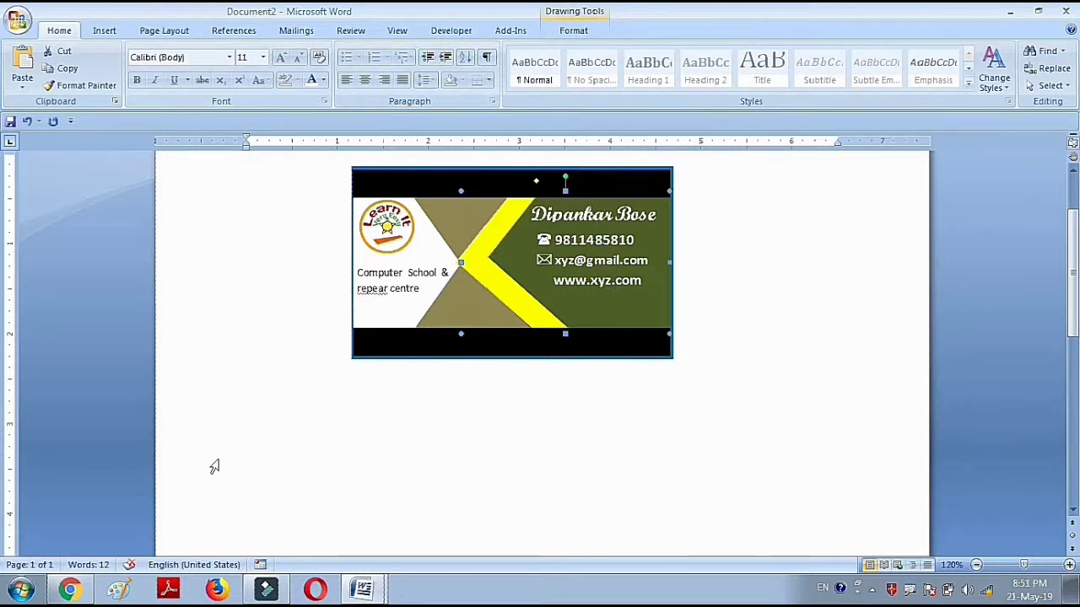
Step: Draw a text box below the website line, type the postal address and enlarge the box
left_click(105, 31)
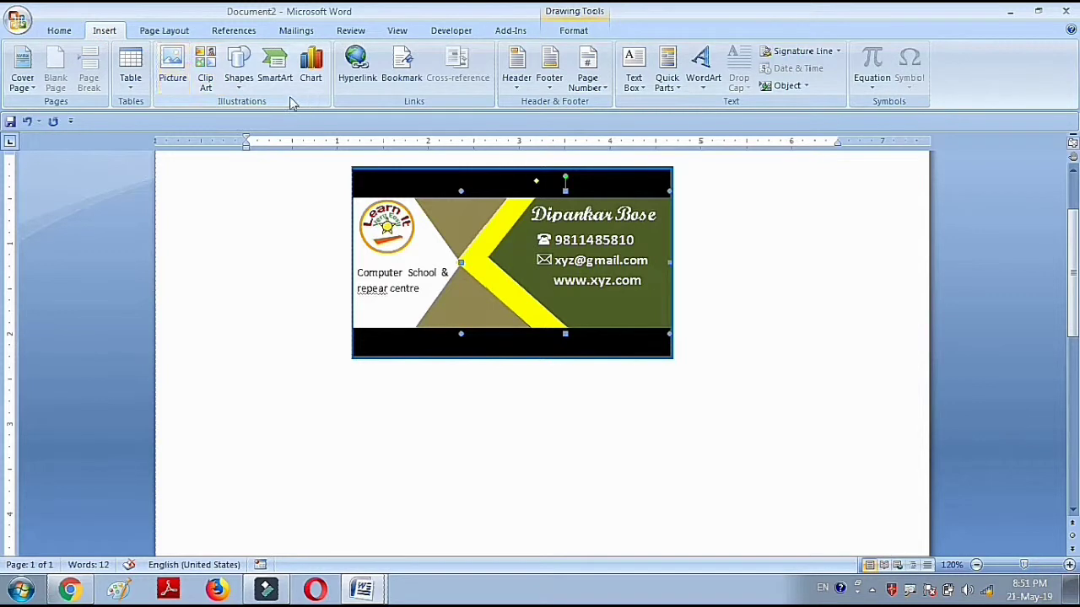
left_click(241, 91)
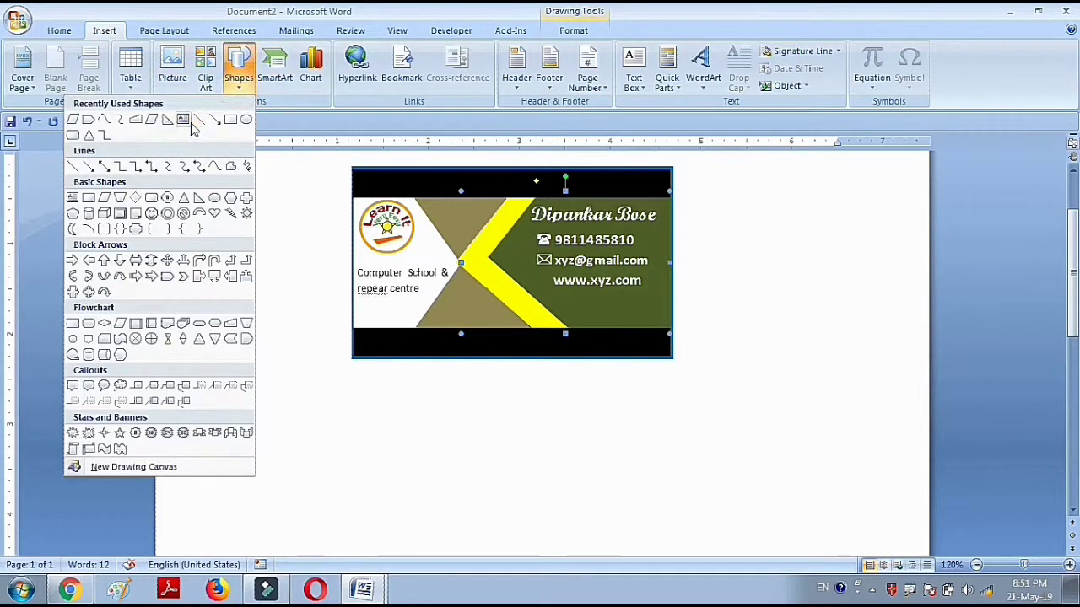
left_click(191, 122)
left_click_drag(560, 294, 659, 321)
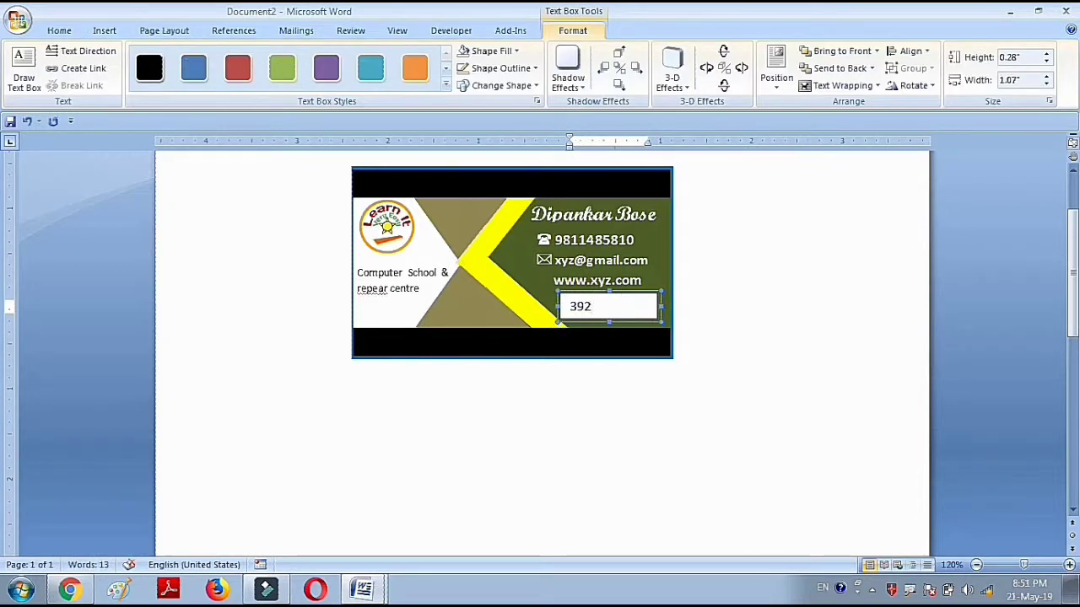
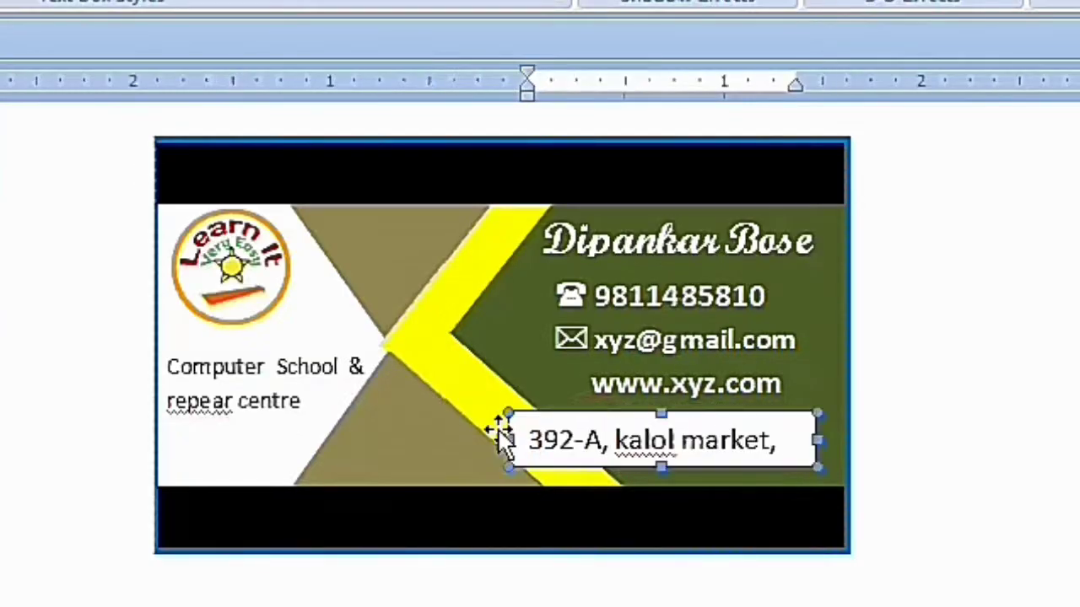
left_click_drag(814, 439, 858, 439)
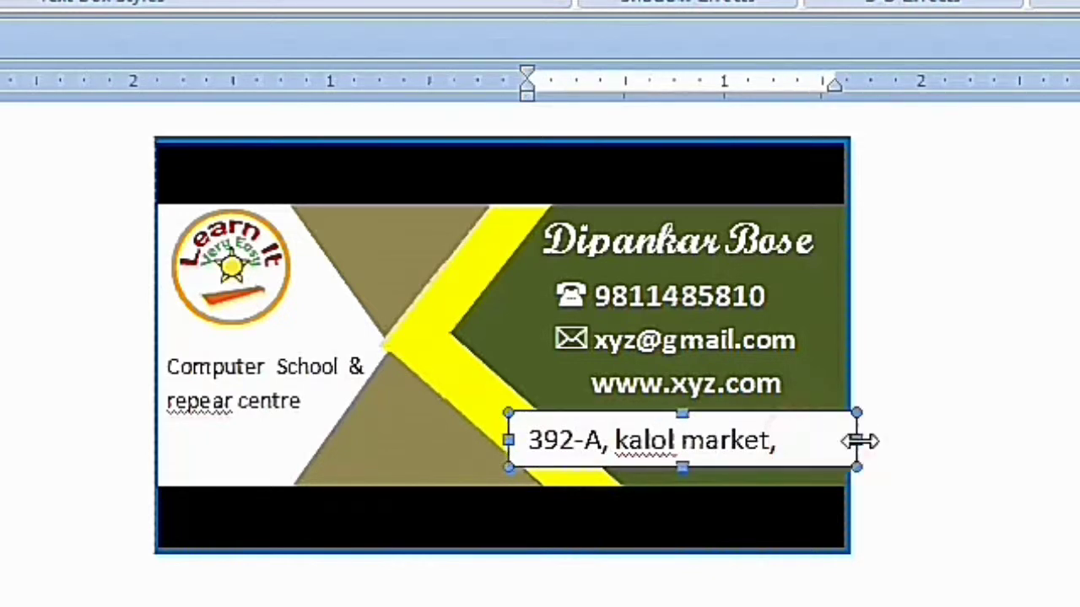
left_click_drag(681, 466, 682, 517)
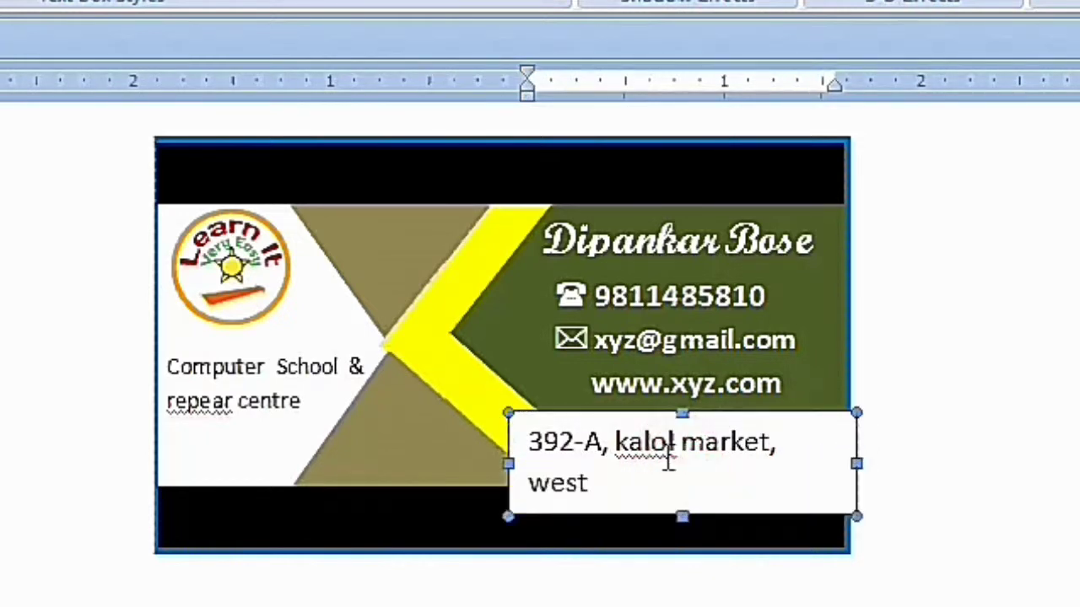
Step: Shrink the address text to fit one line and shift the box slightly right and up
triple_click(608, 480)
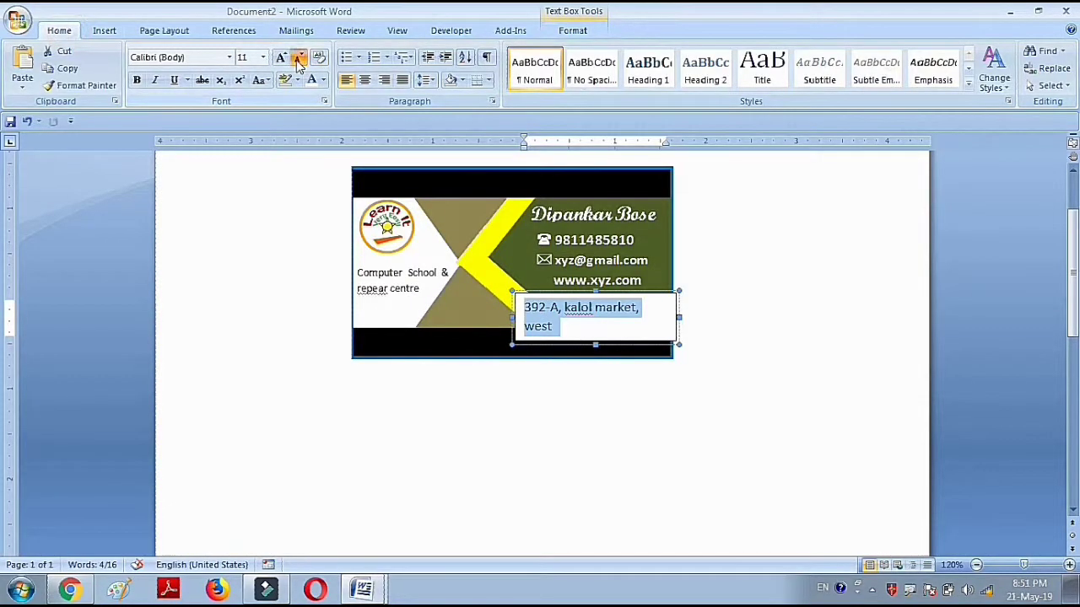
left_click(297, 59)
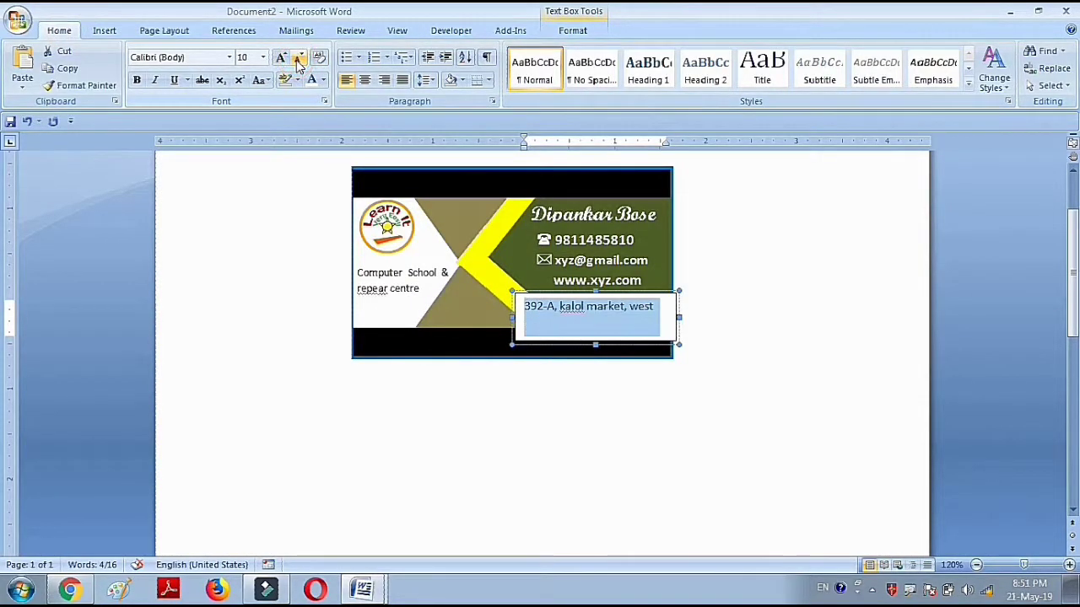
left_click_drag(611, 295, 624, 291)
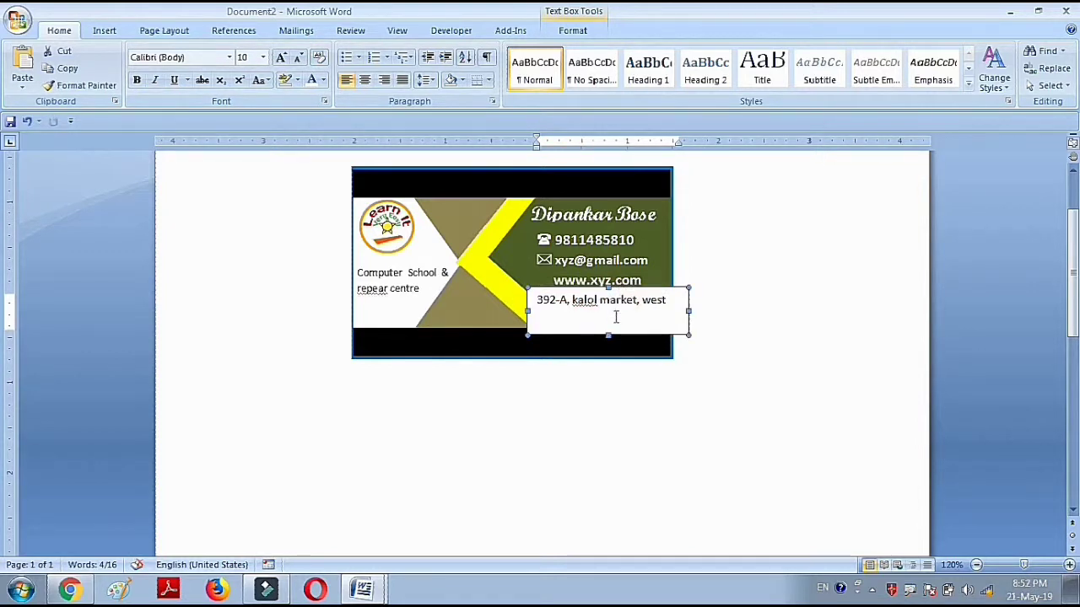
left_click_drag(688, 302, 536, 321)
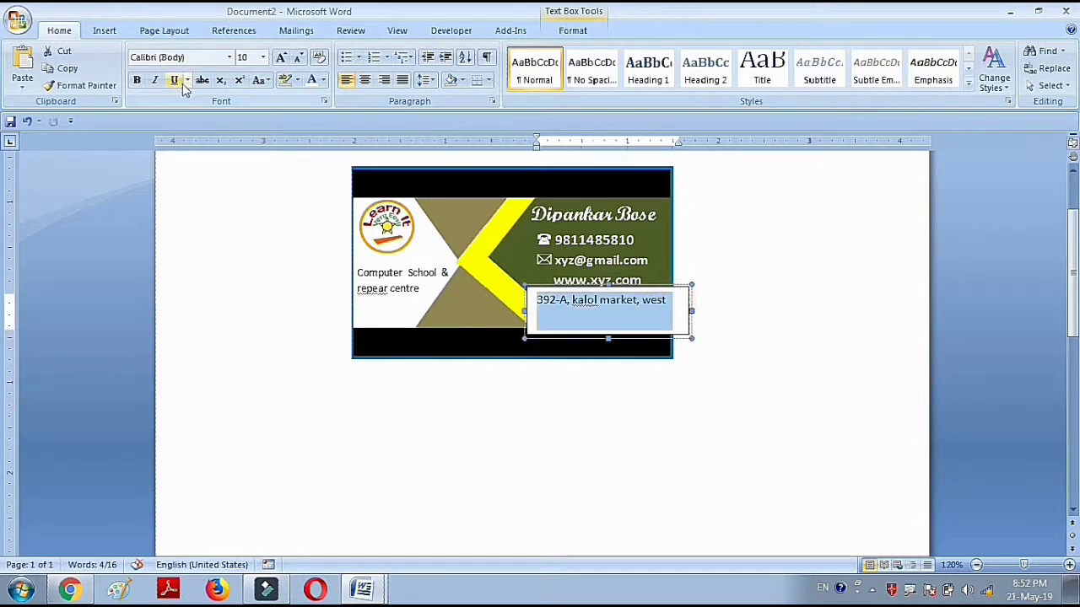
Step: Make the address text white, remove the box fill and outline, and nudge it into place
left_click(311, 81)
left_click(573, 31)
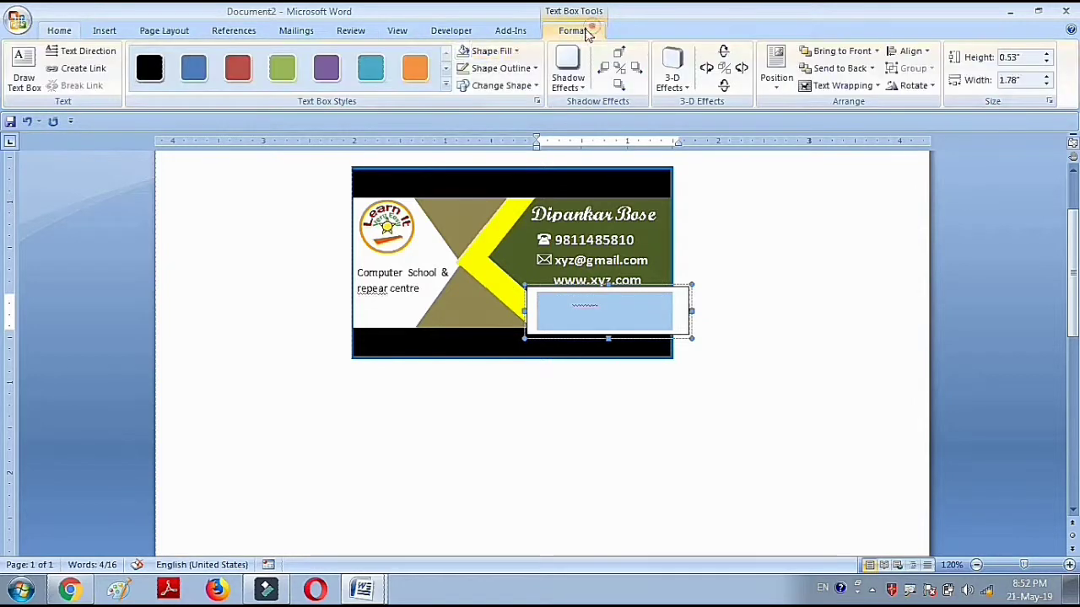
left_click(477, 54)
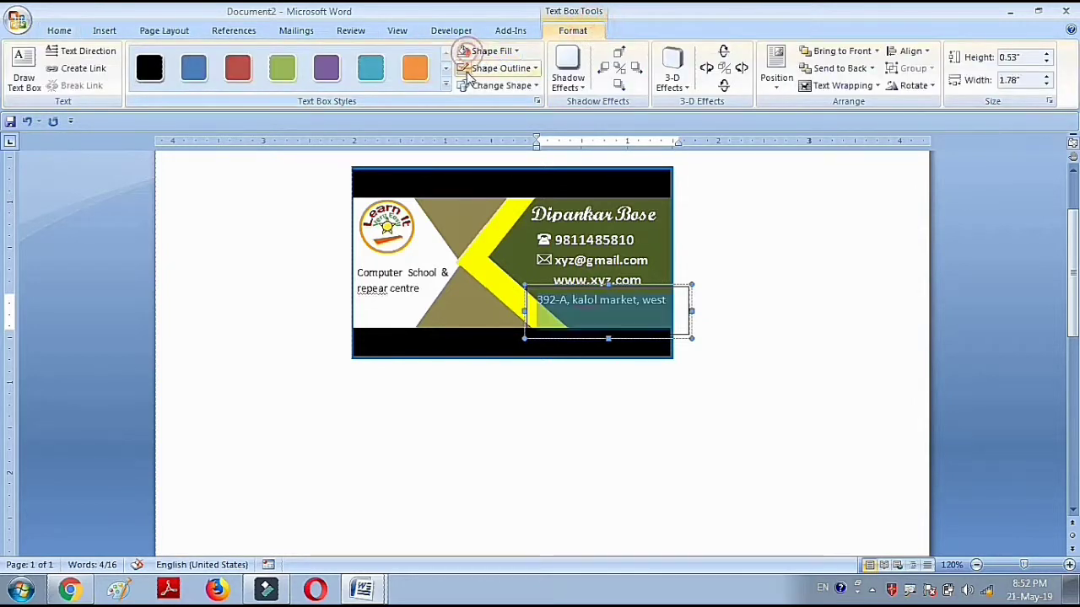
left_click(752, 249)
left_click(633, 295)
left_click(641, 286)
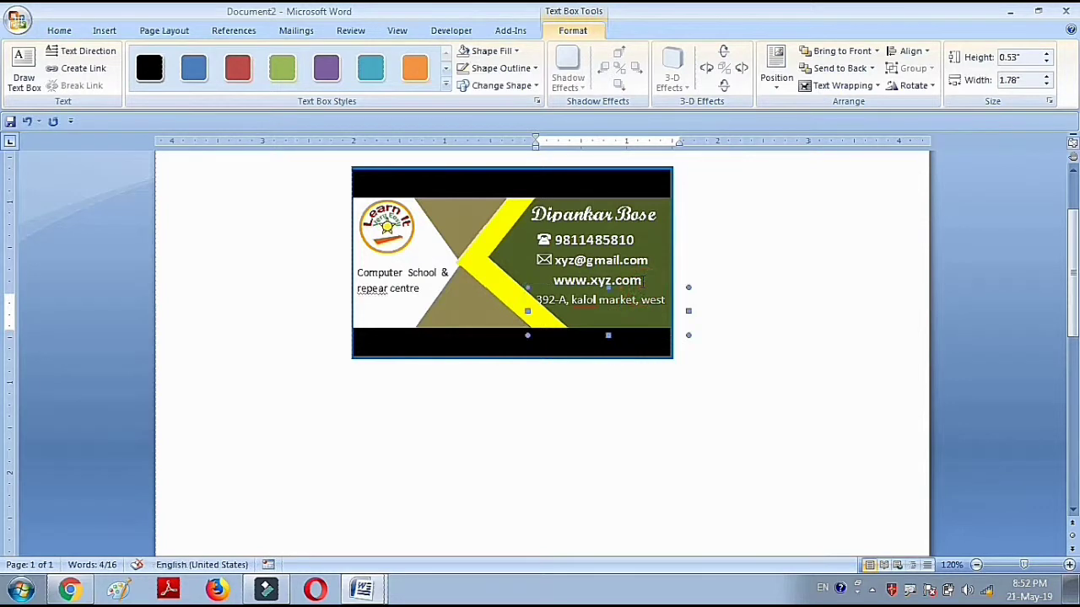
key("Up")
key("Up")
key("Up")
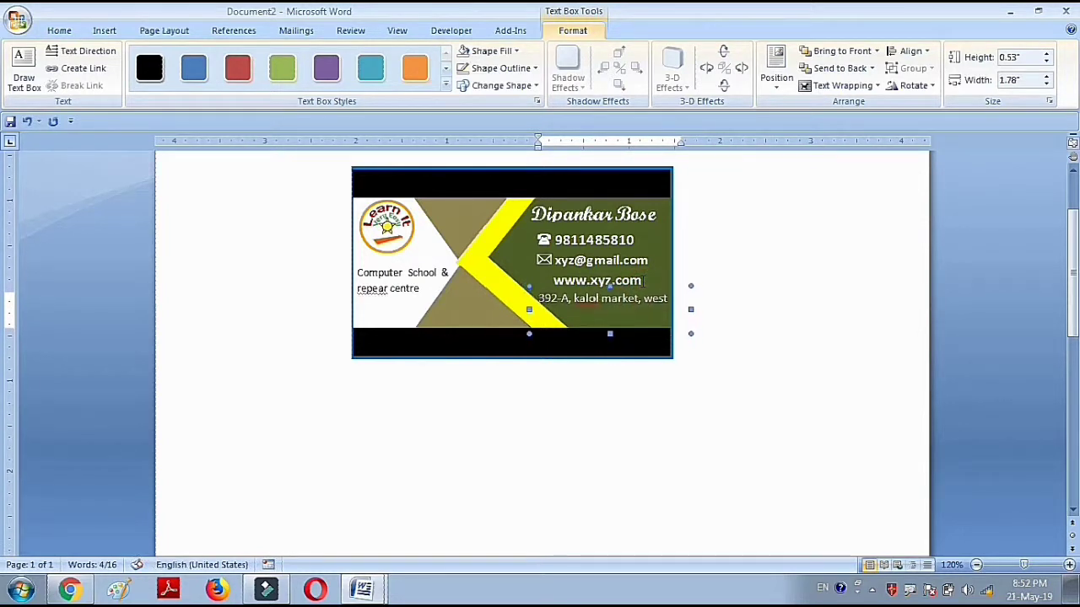
key("Right")
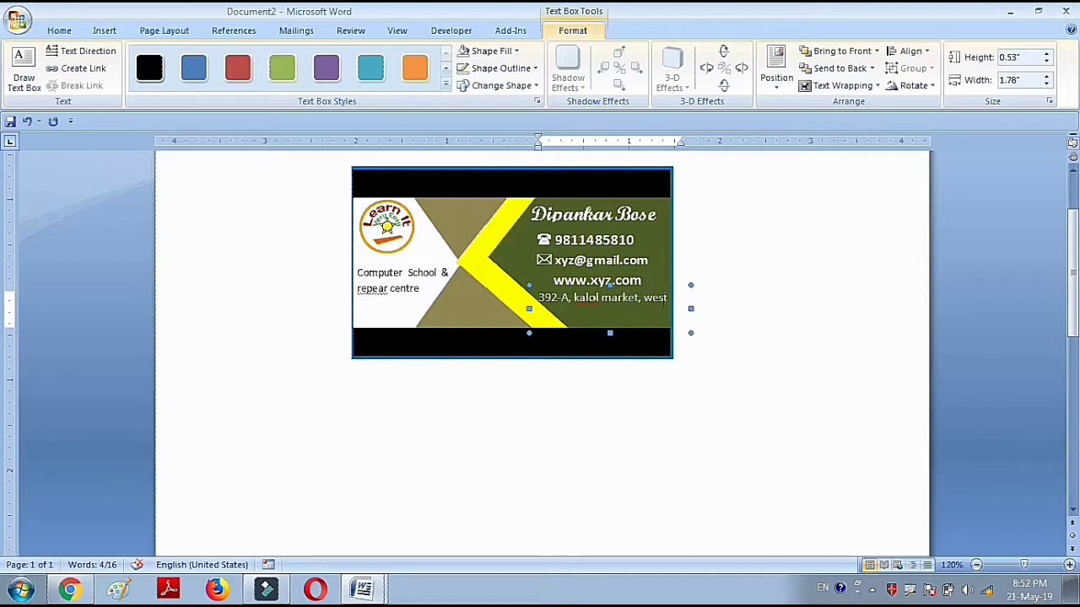
left_click(780, 276)
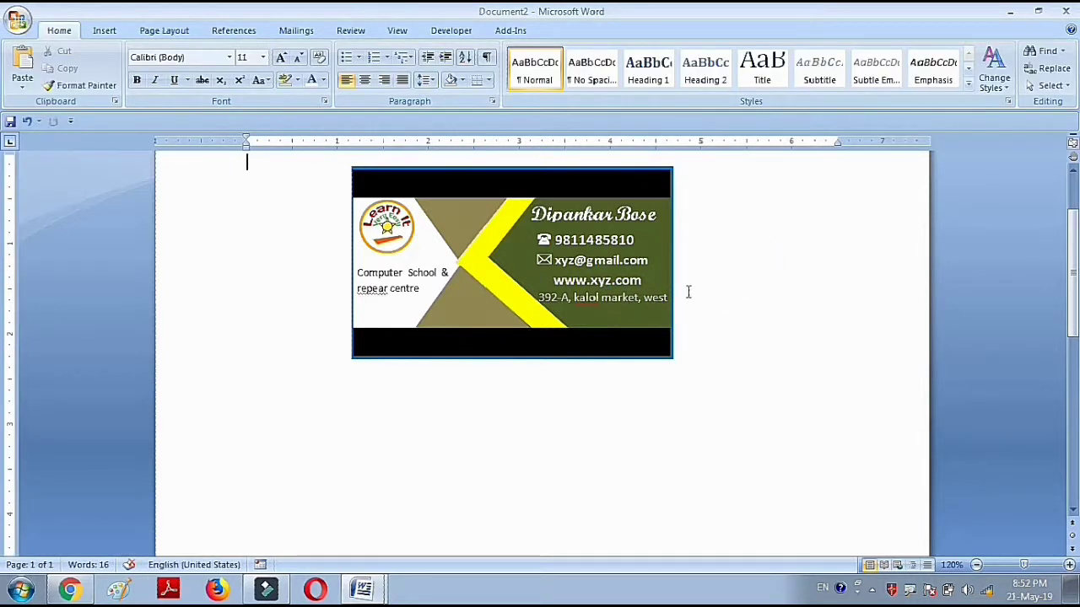